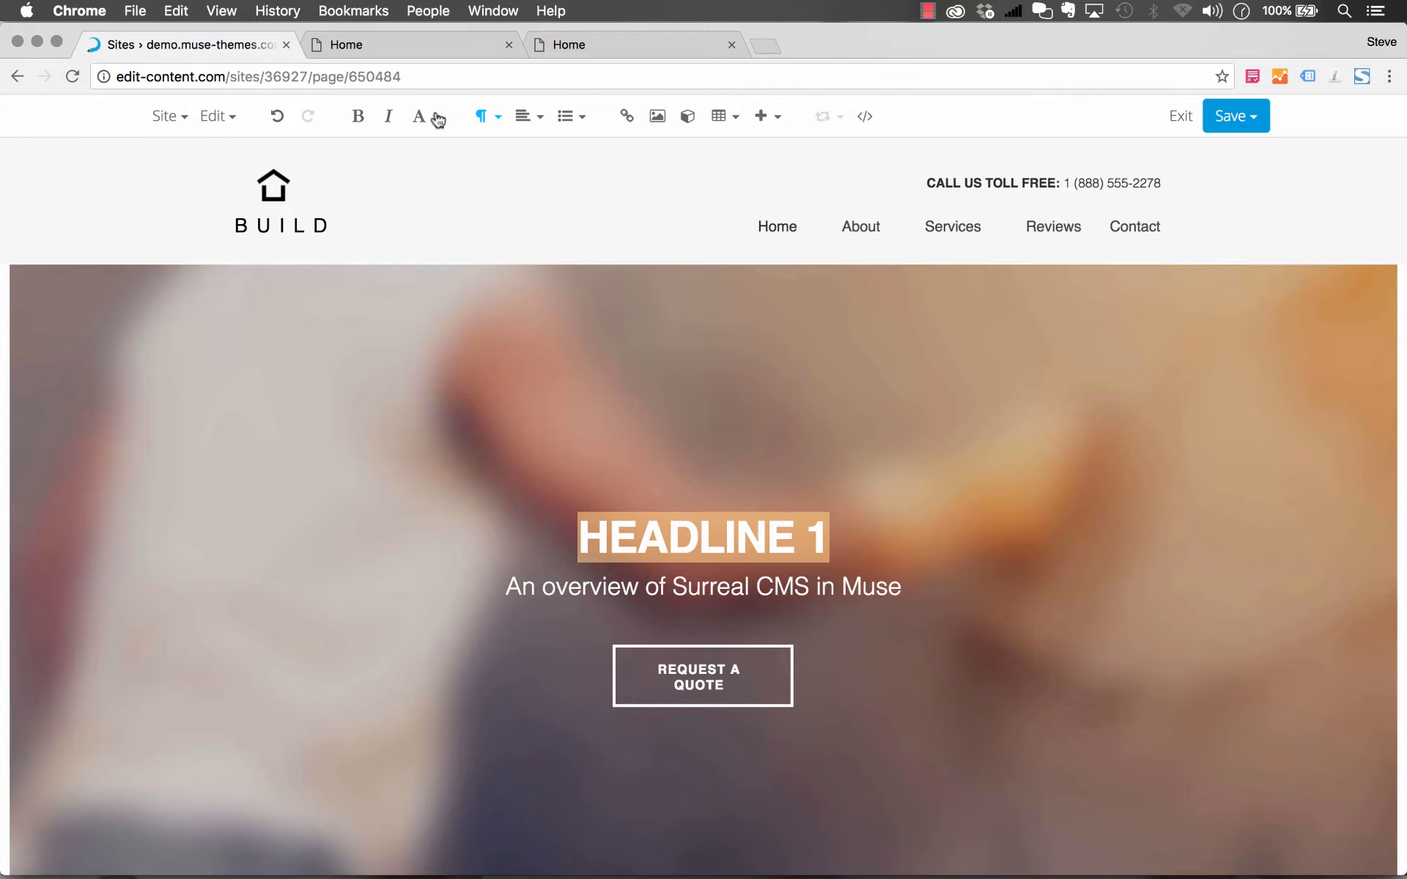
Review the paragraph formats and the font style options available for the HEADLINE 1 text, leaving it unchanged.
{"action": "left_click", "coordinate": [497, 119]}
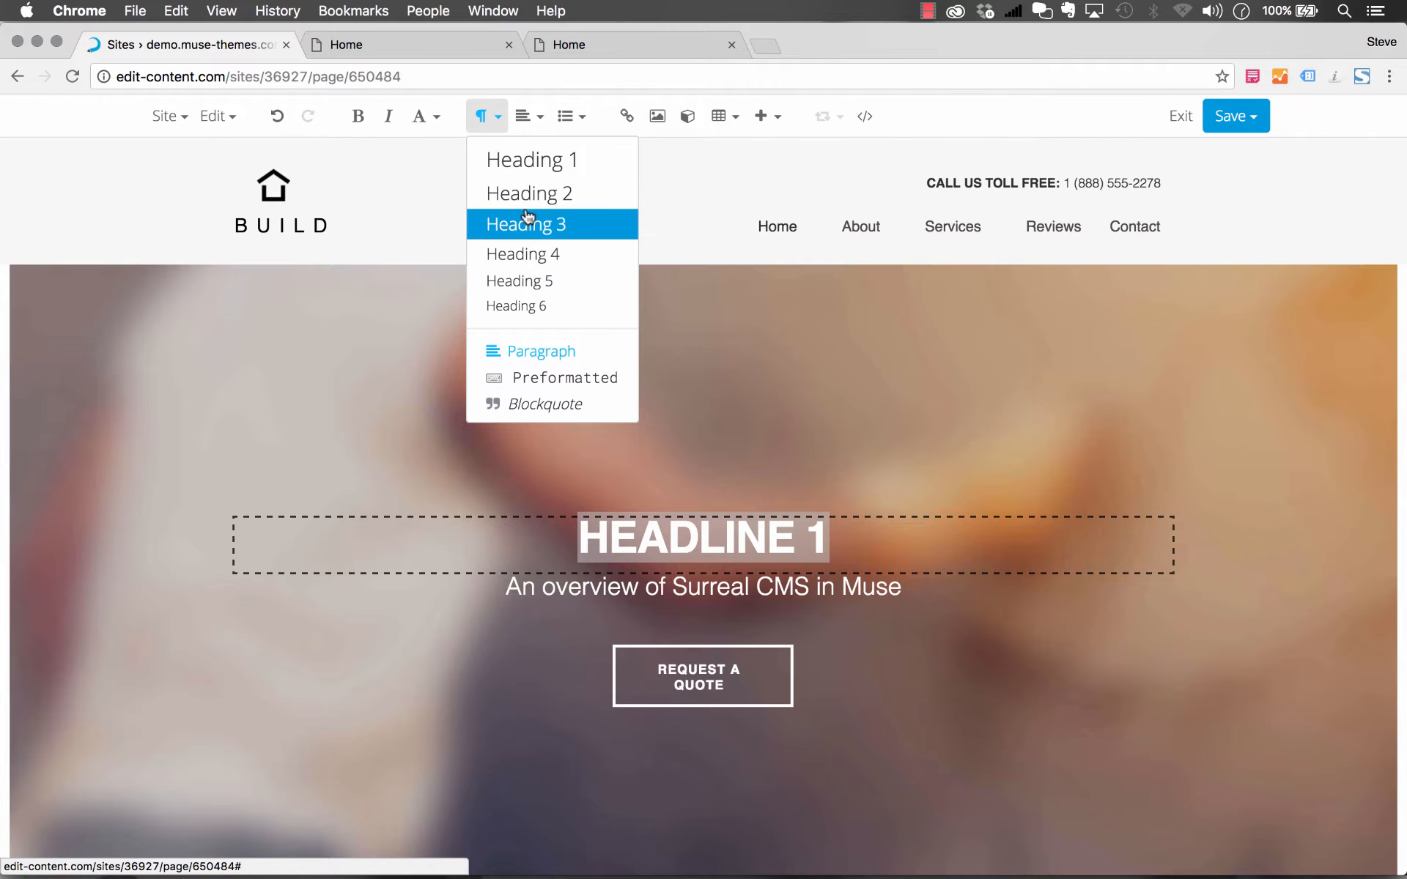
{"action": "left_click", "coordinate": [436, 118]}
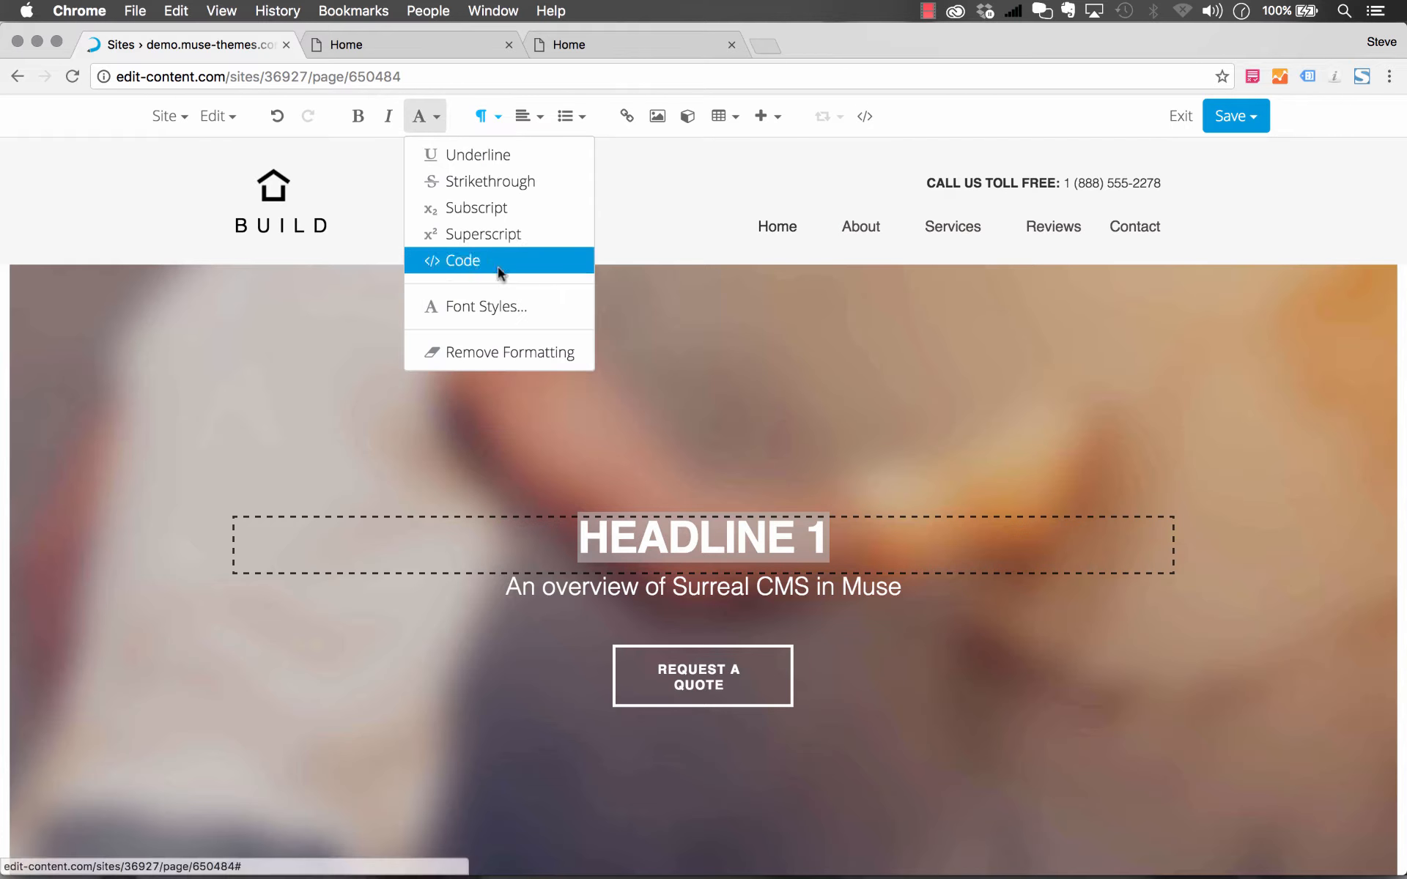
{"action": "left_click", "coordinate": [492, 308]}
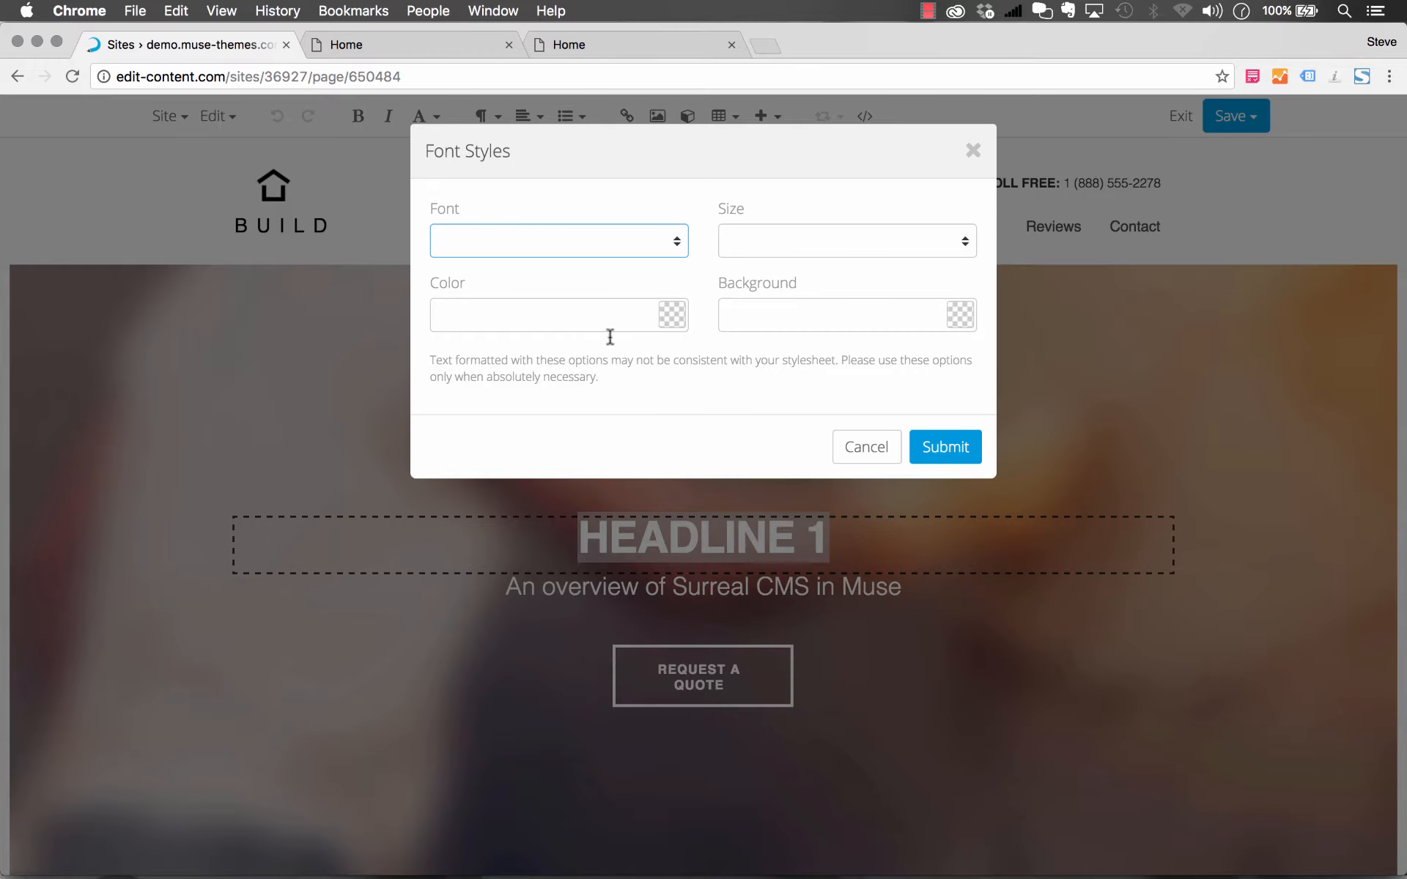
{"action": "left_click", "coordinate": [883, 449]}
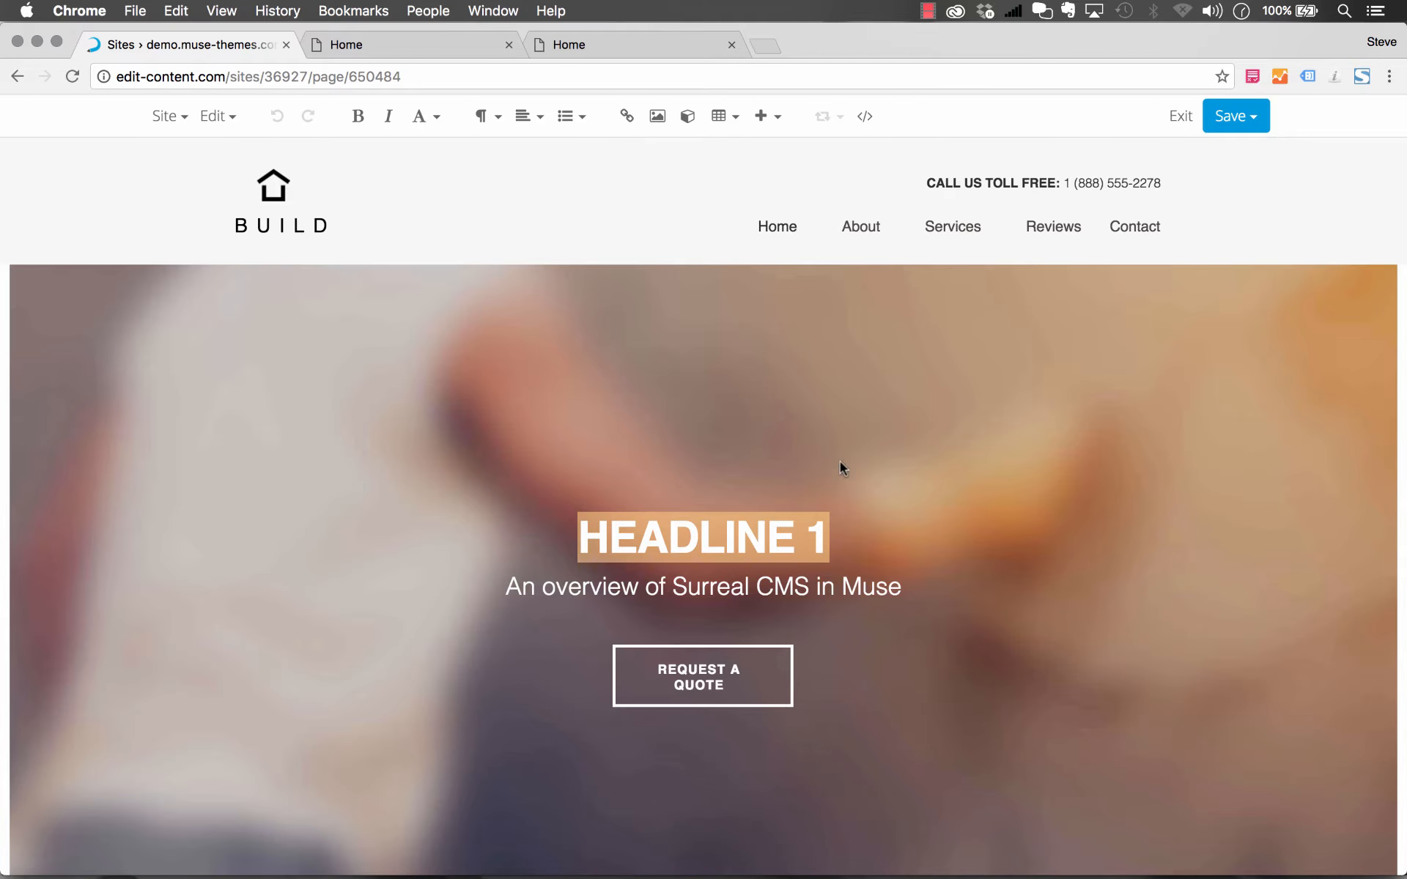
{"action": "left_click", "coordinate": [822, 541]}
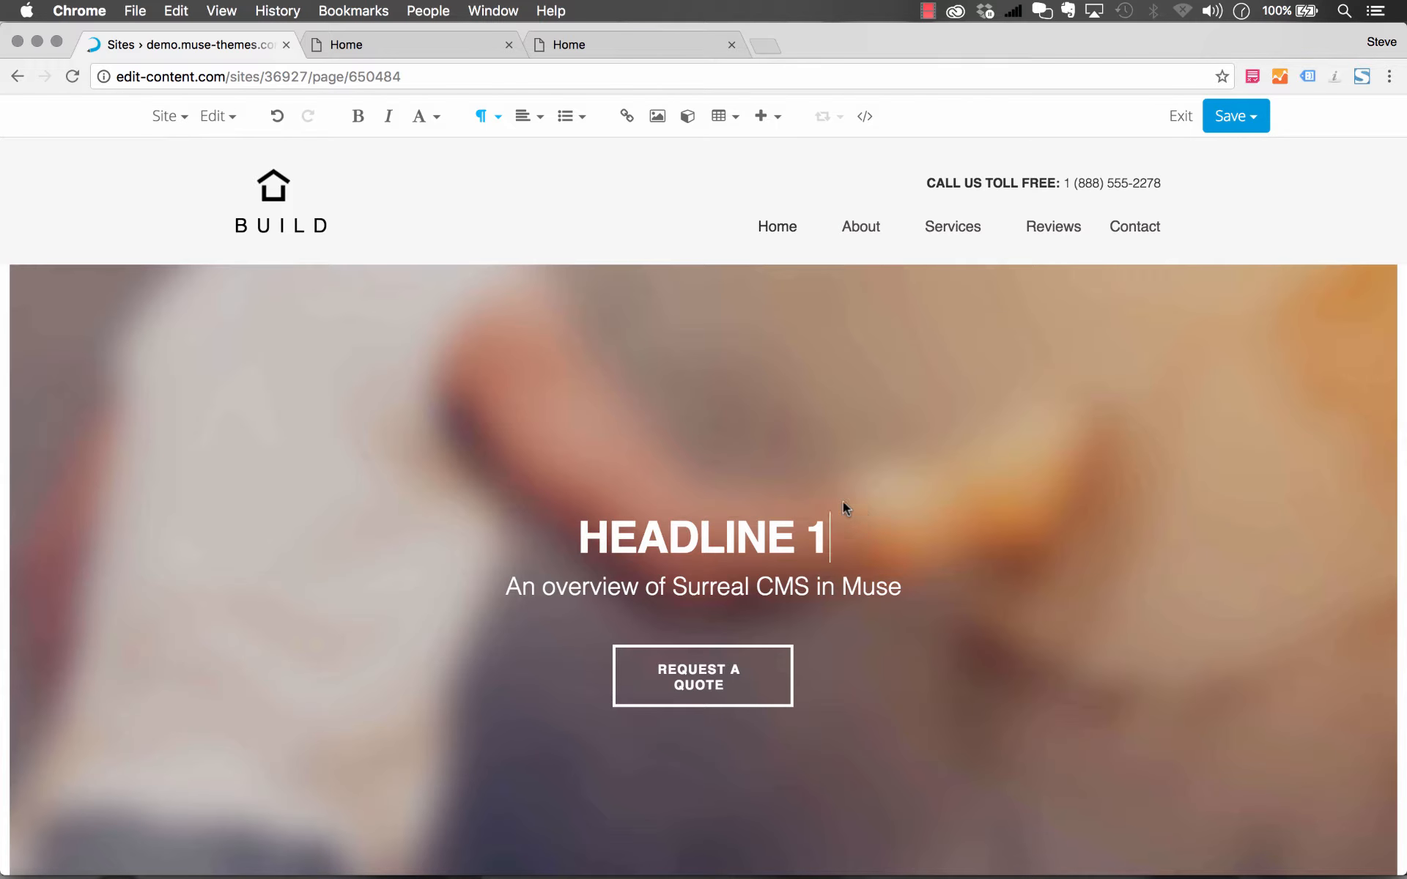
Look over the rest of the editable Home page, then switch to Adobe Muse and show the Build site's plan.
{"action": "scroll", "coordinate": [794, 477], "scroll_direction": "down", "scroll_amount": 3}
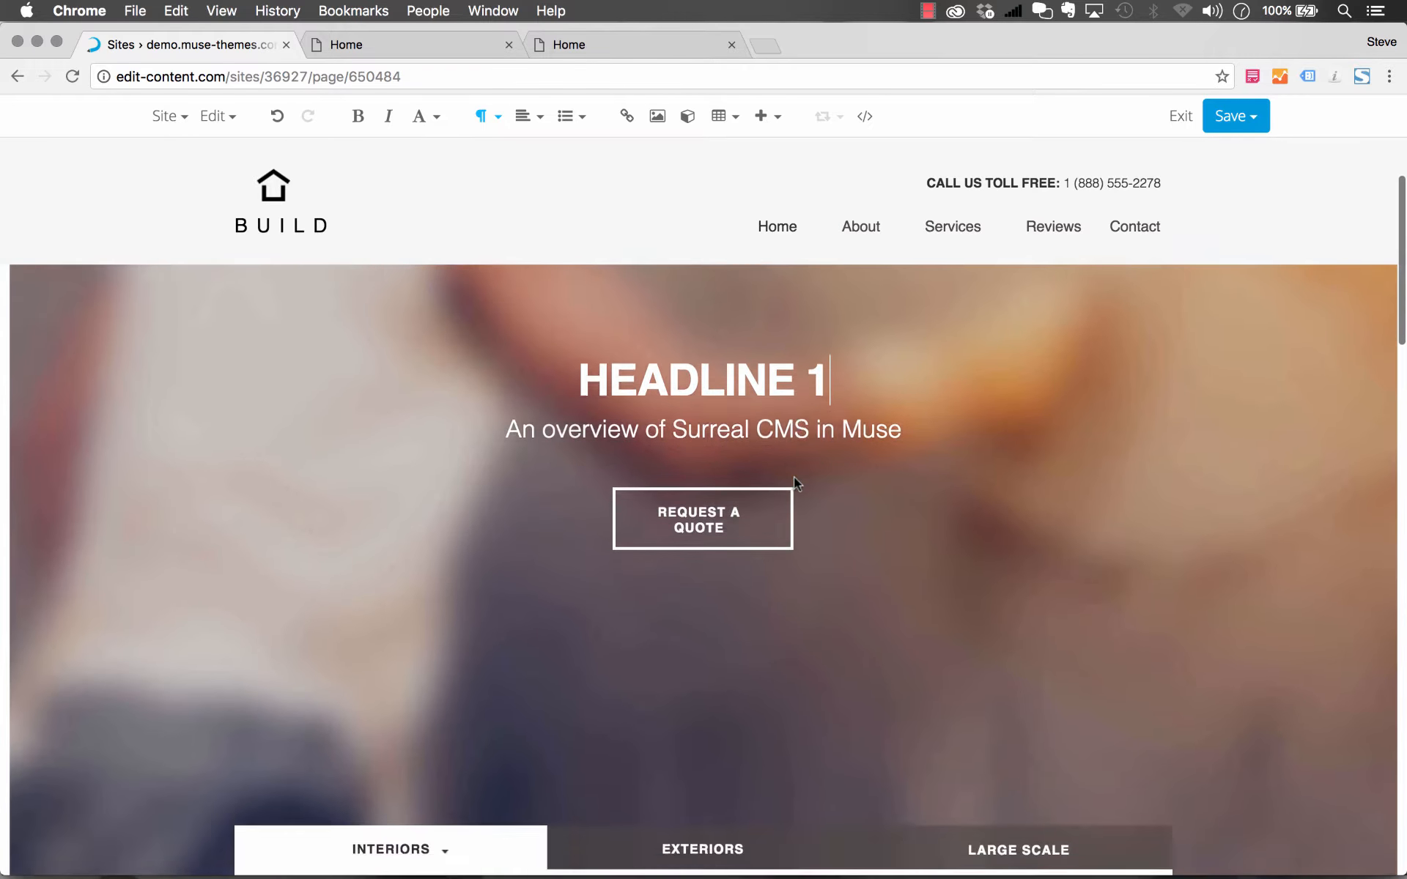
{"action": "scroll", "coordinate": [794, 476], "scroll_direction": "down", "scroll_amount": 8}
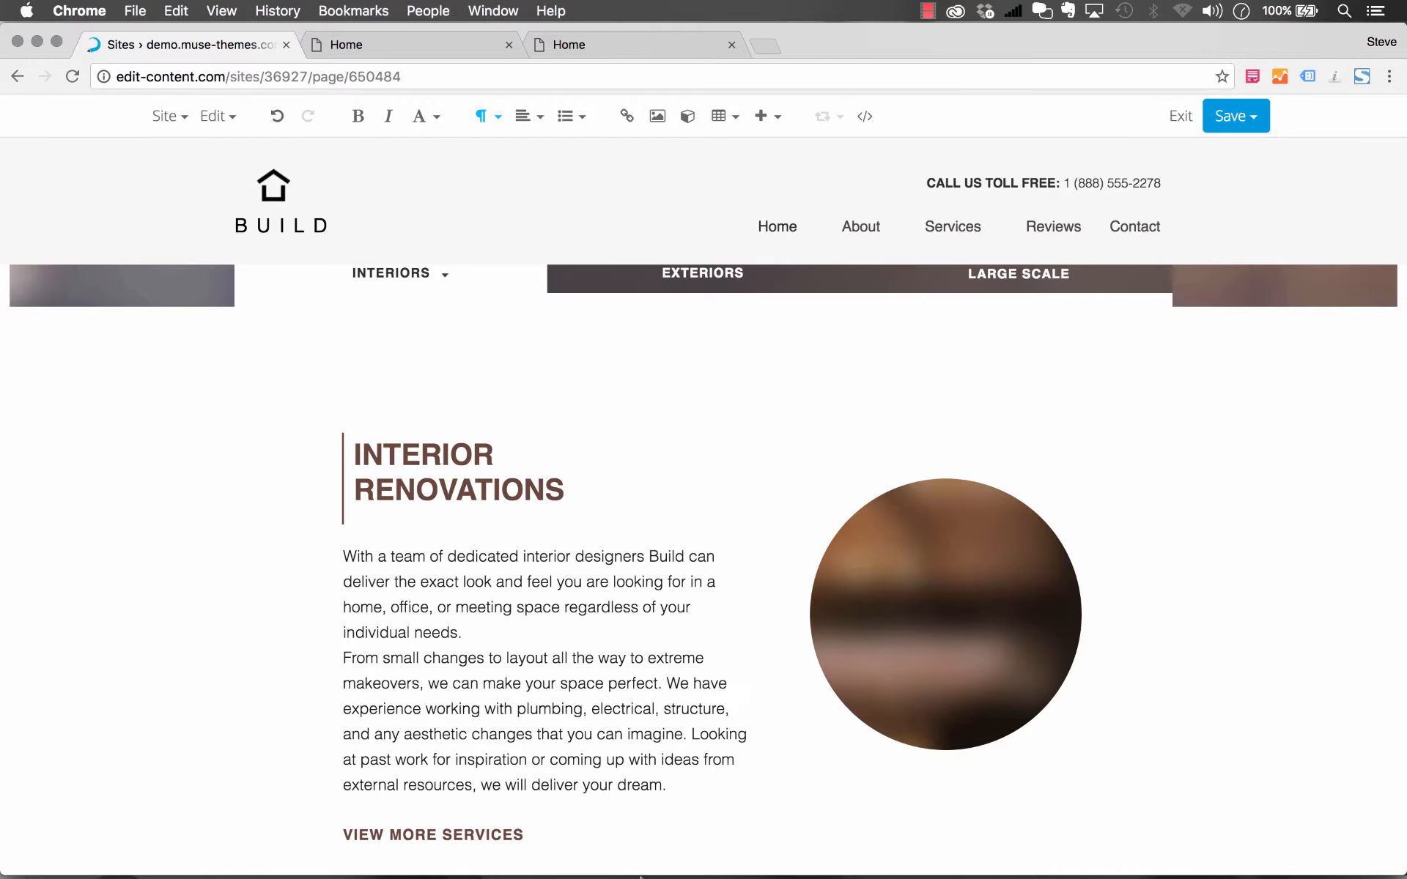
{"action": "scroll", "coordinate": [611, 570], "scroll_direction": "down", "scroll_amount": 9}
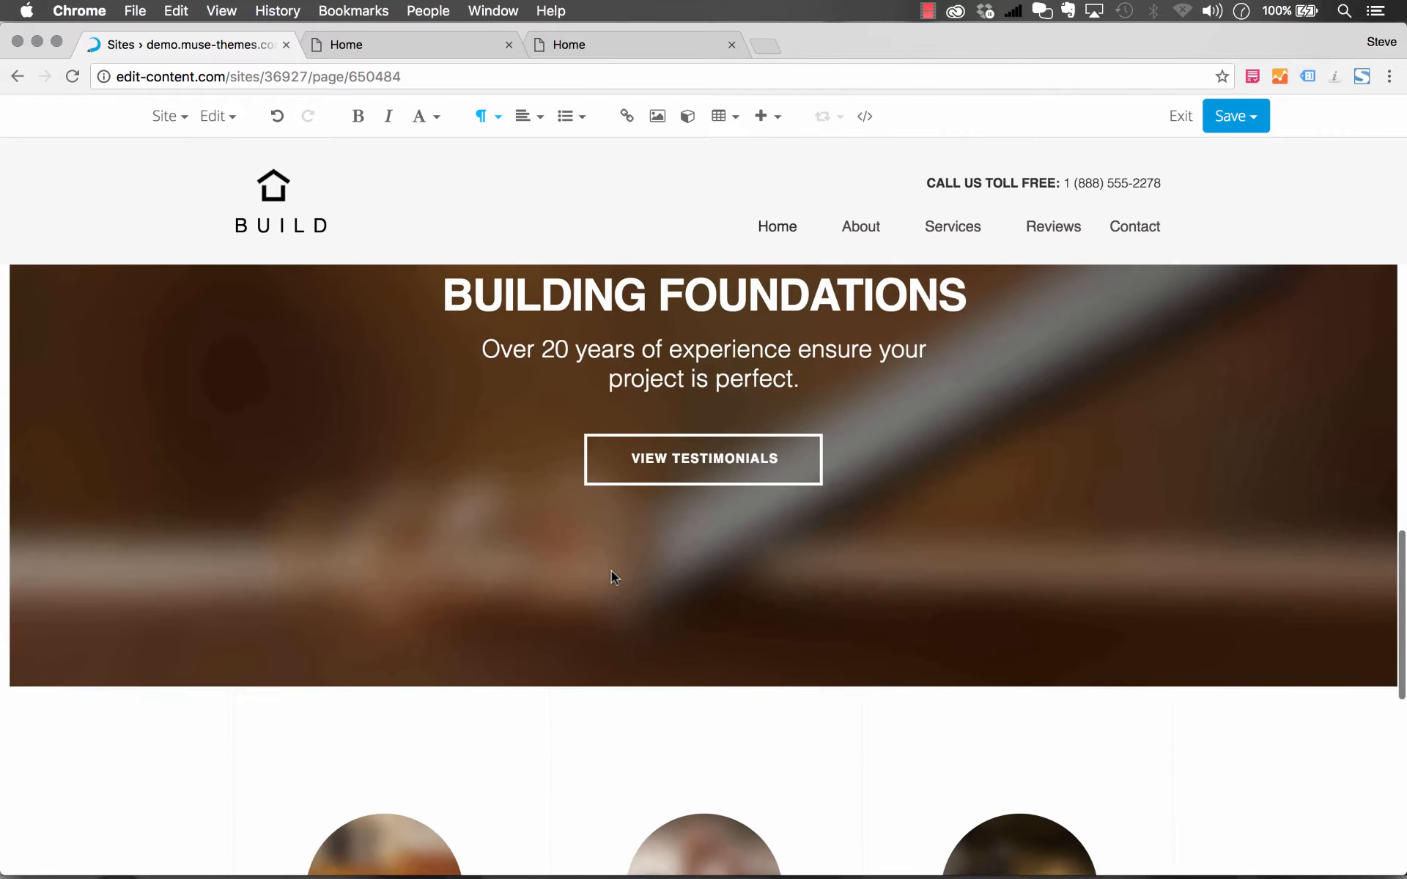
{"action": "scroll", "coordinate": [611, 578], "scroll_direction": "down", "scroll_amount": 4}
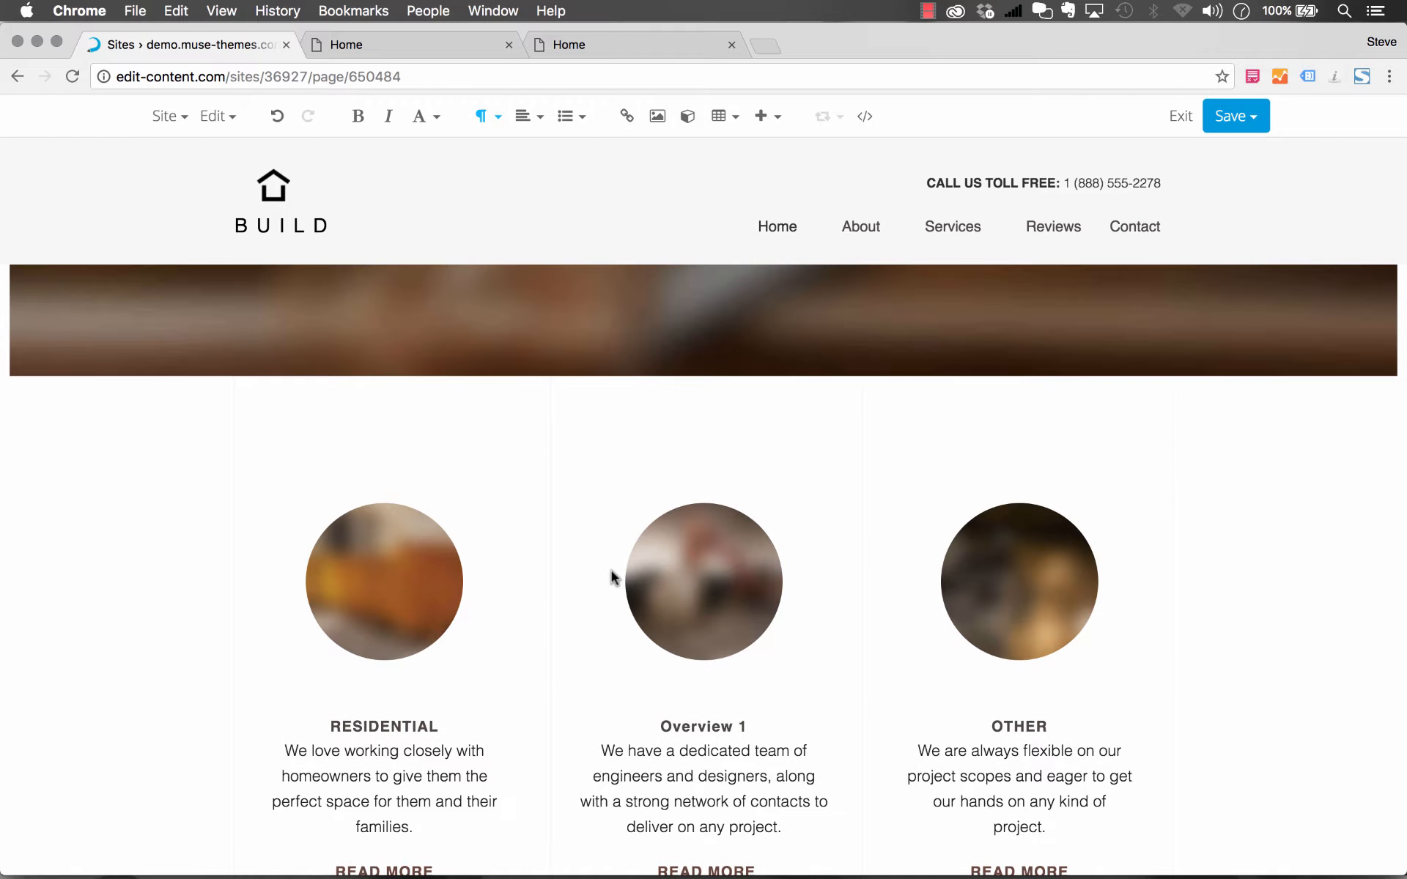
{"action": "left_click", "coordinate": [496, 850]}
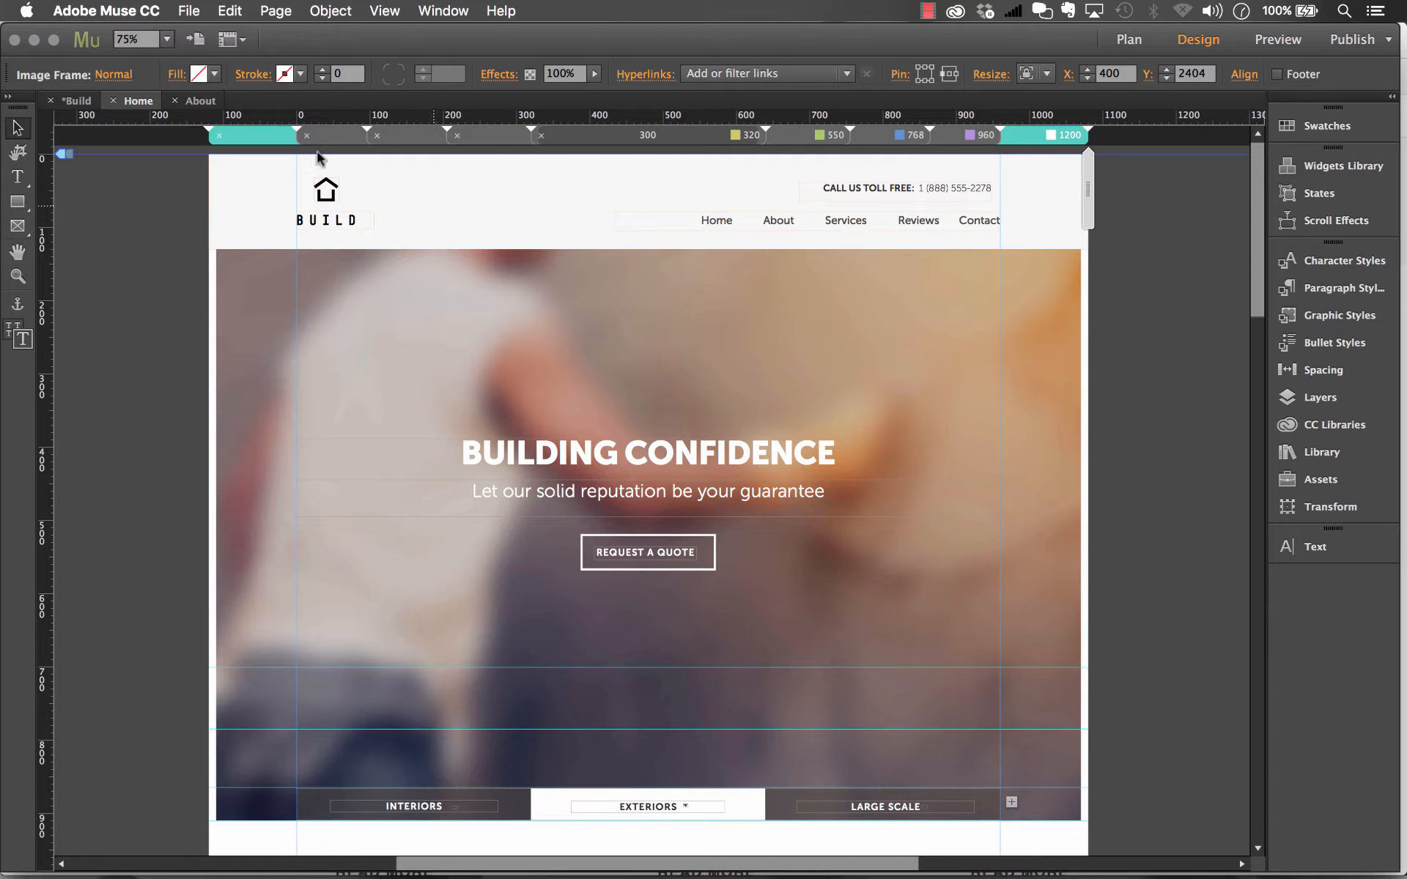
{"action": "left_click", "coordinate": [85, 102]}
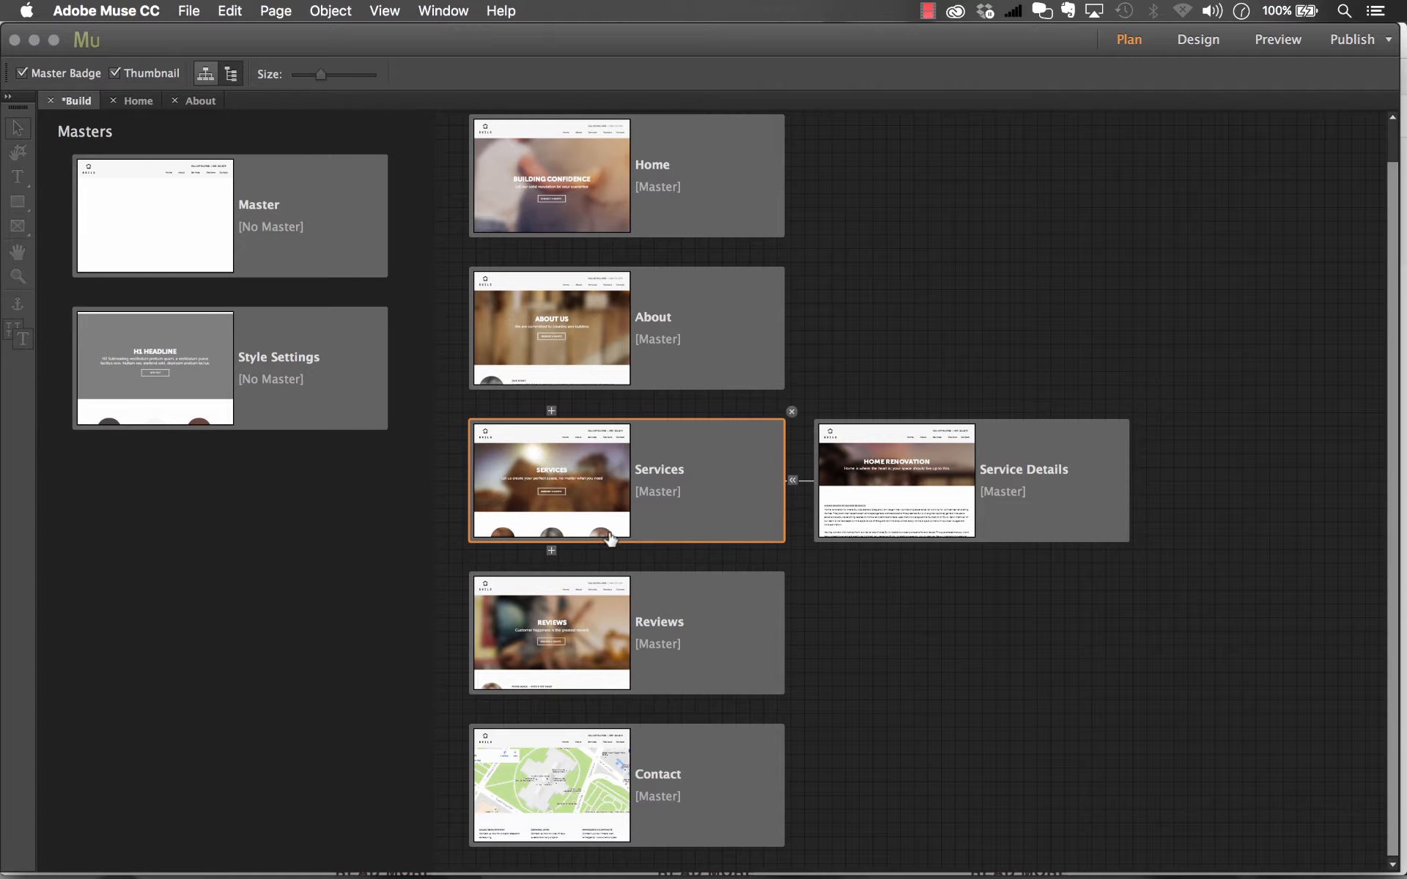
Duplicate the Services page and name the copy Blog.
{"action": "right_click", "coordinate": [740, 452]}
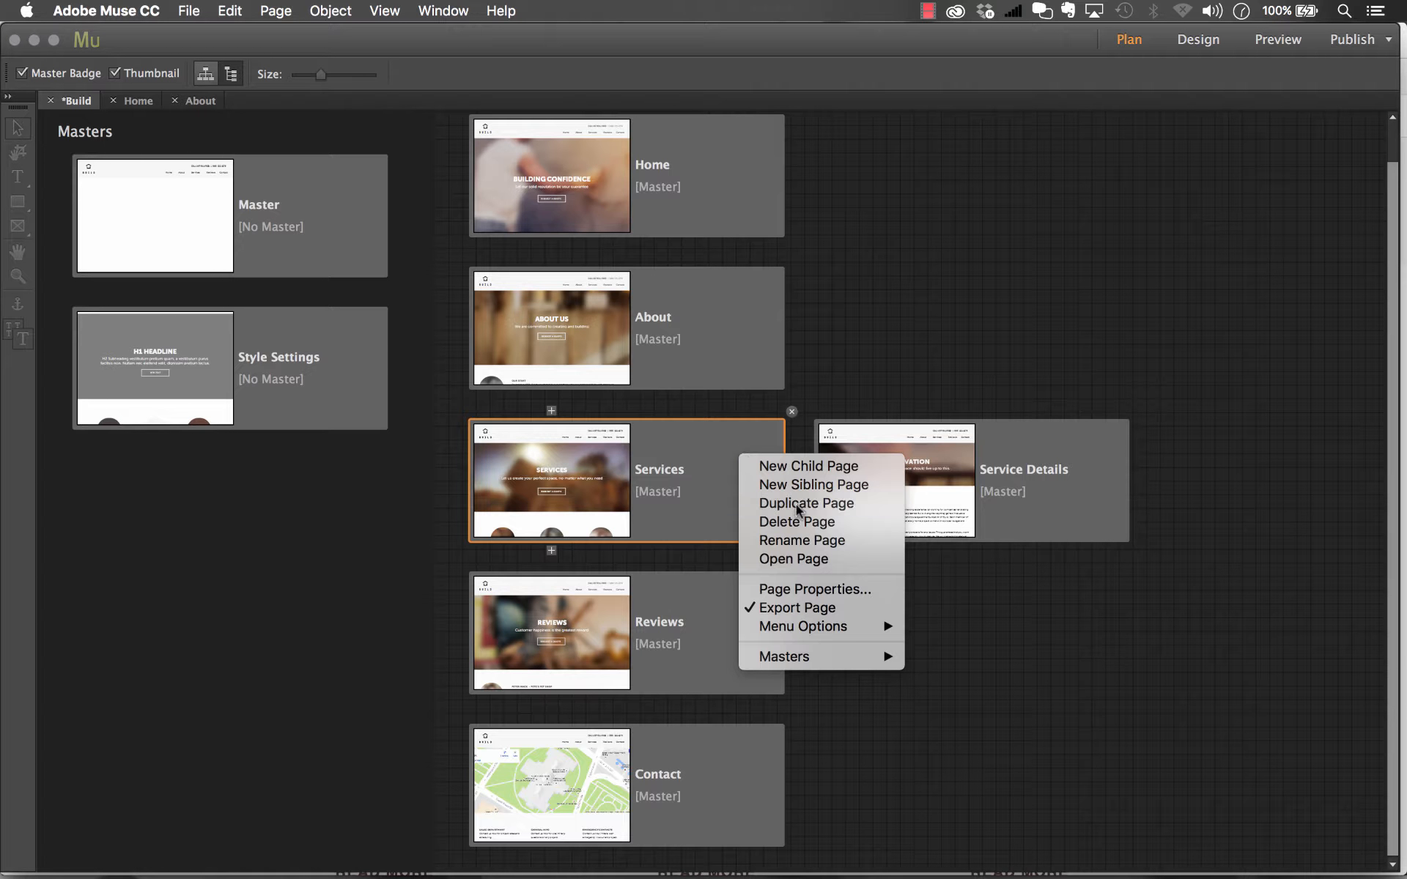
{"action": "left_click", "coordinate": [797, 511]}
{"action": "type", "text": "b"}
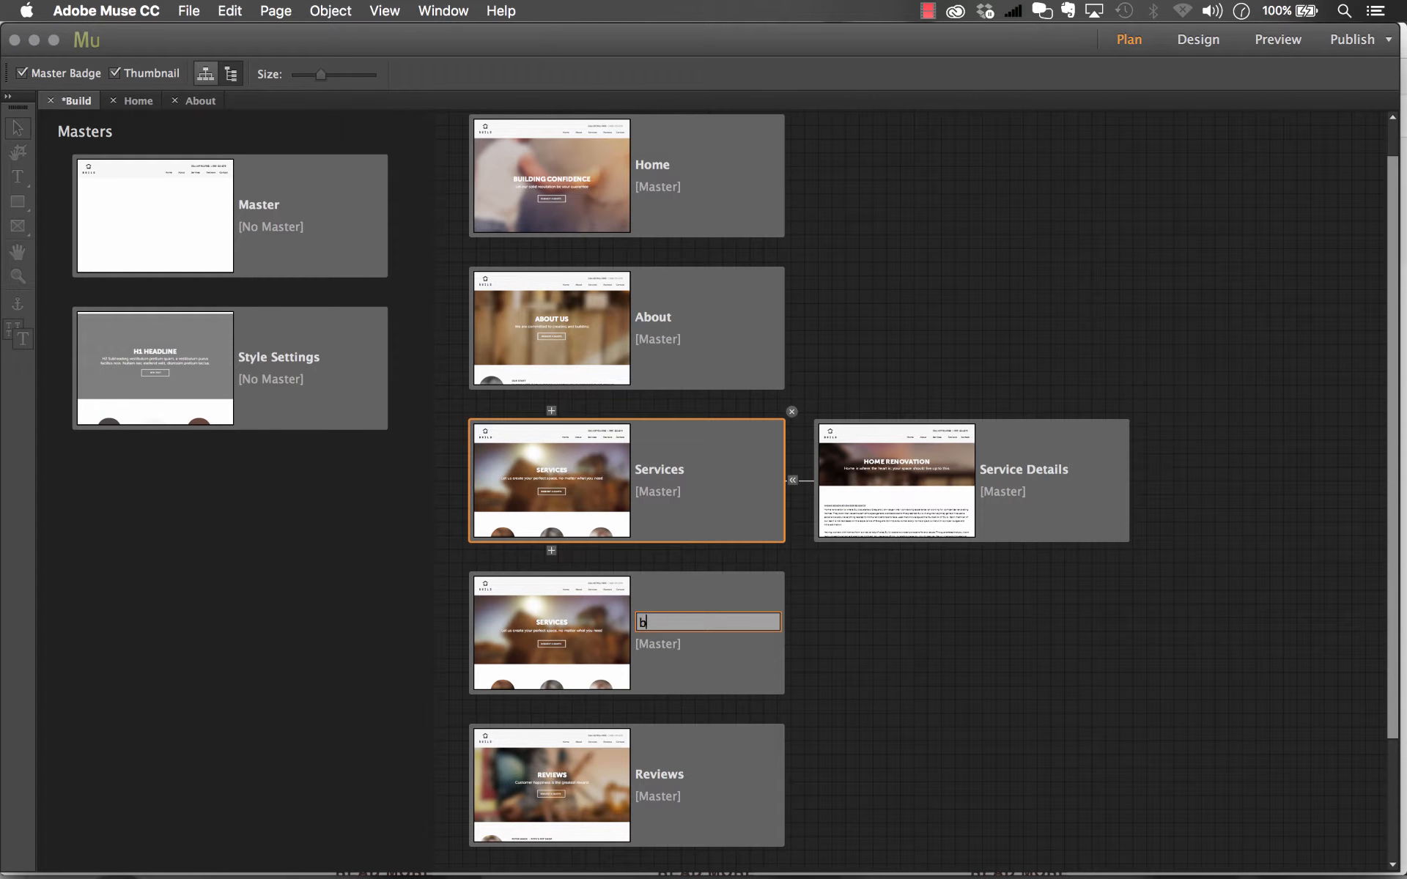
{"action": "type", "text": "log"}
{"action": "key", "text": "Return"}
{"action": "left_click", "coordinate": [716, 612]}
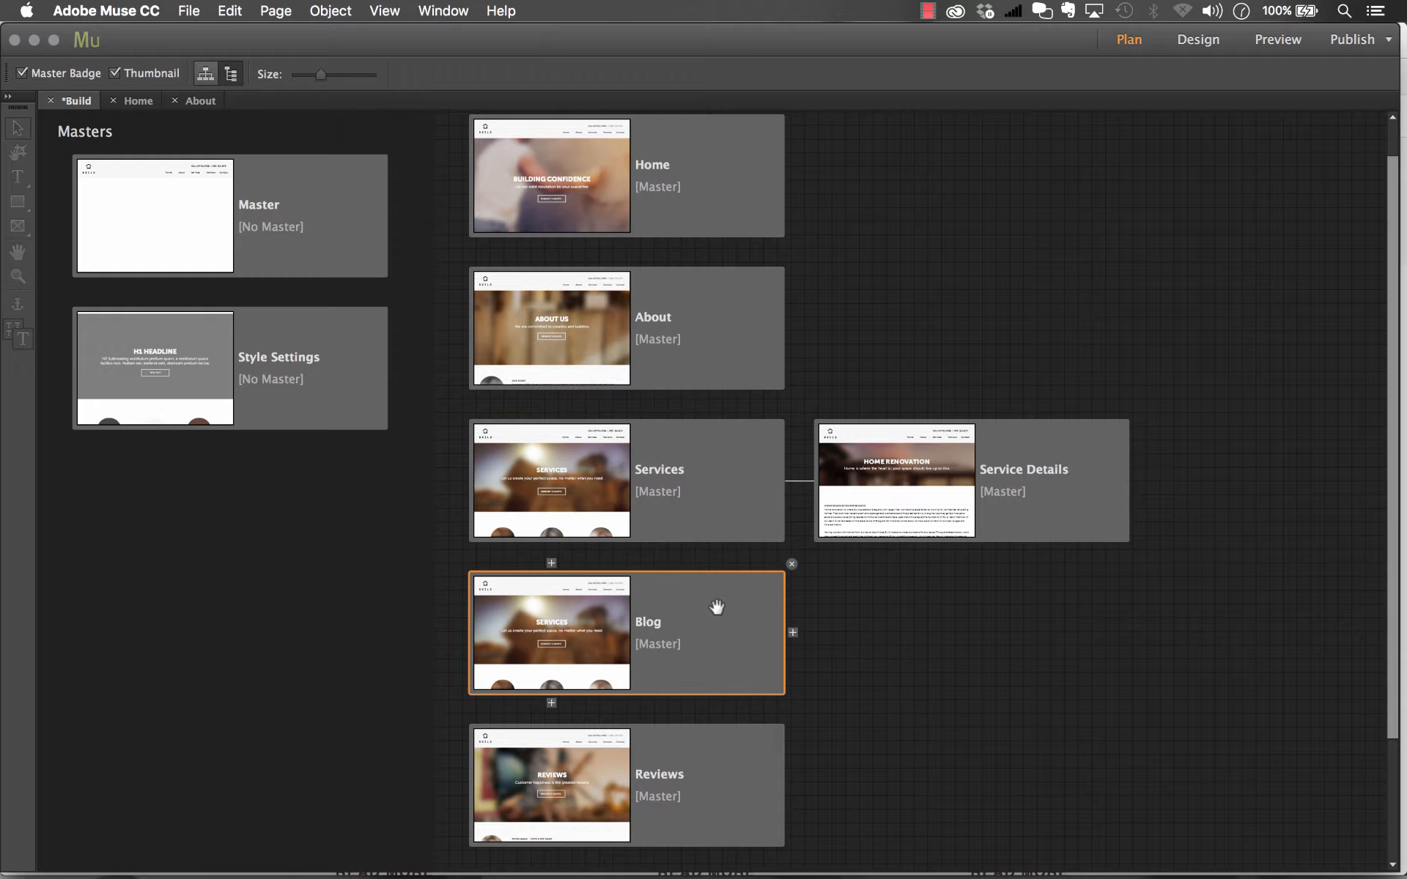
Open the Blog page and replace its main heading with "BLOG TITLE".
{"action": "double_click", "coordinate": [719, 594]}
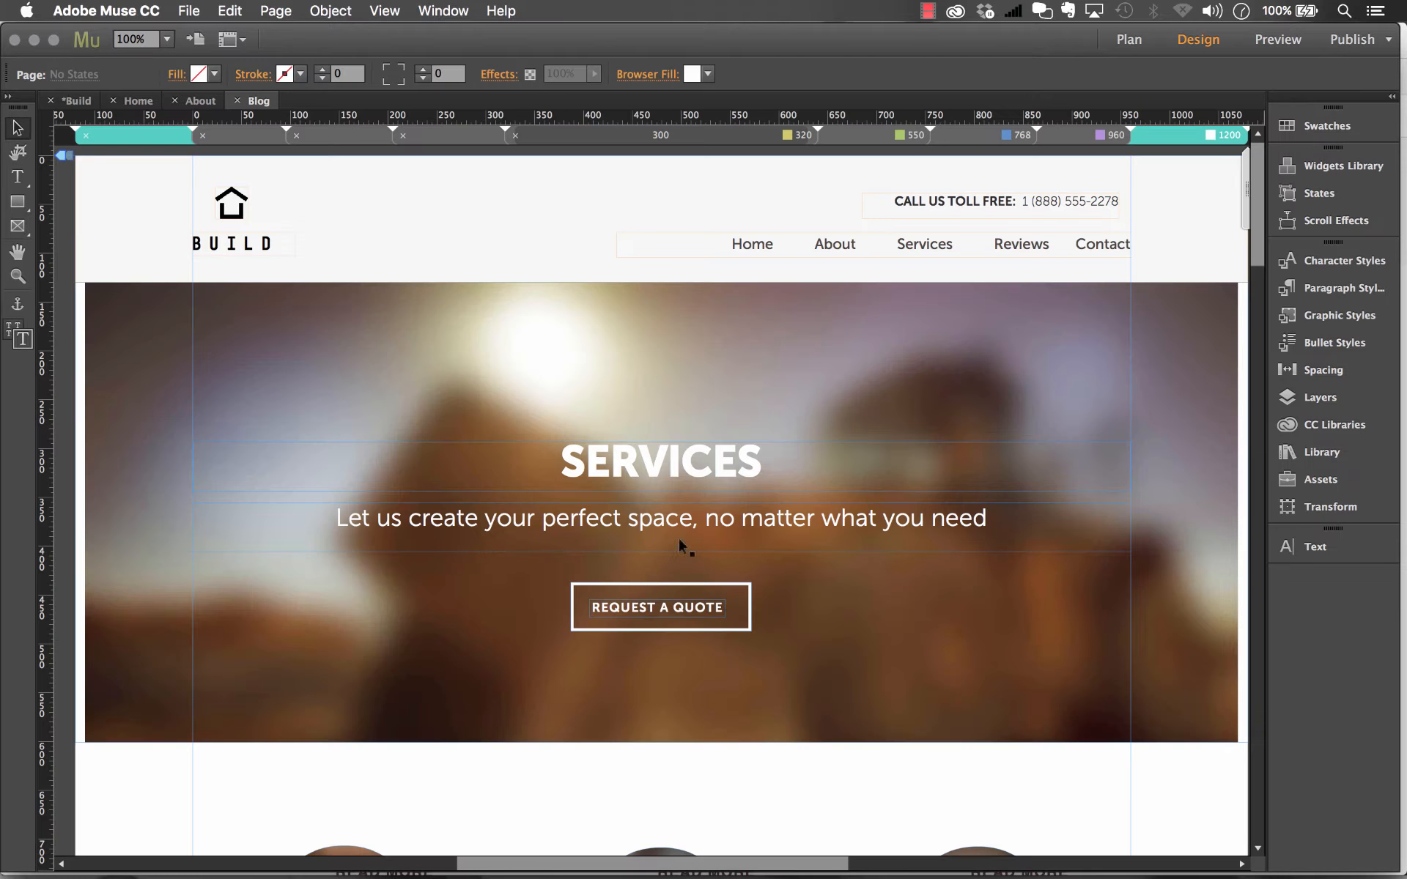
{"action": "left_click", "coordinate": [639, 452]}
{"action": "double_click", "coordinate": [638, 452]}
{"action": "type", "text": "BLOG TITLE"}
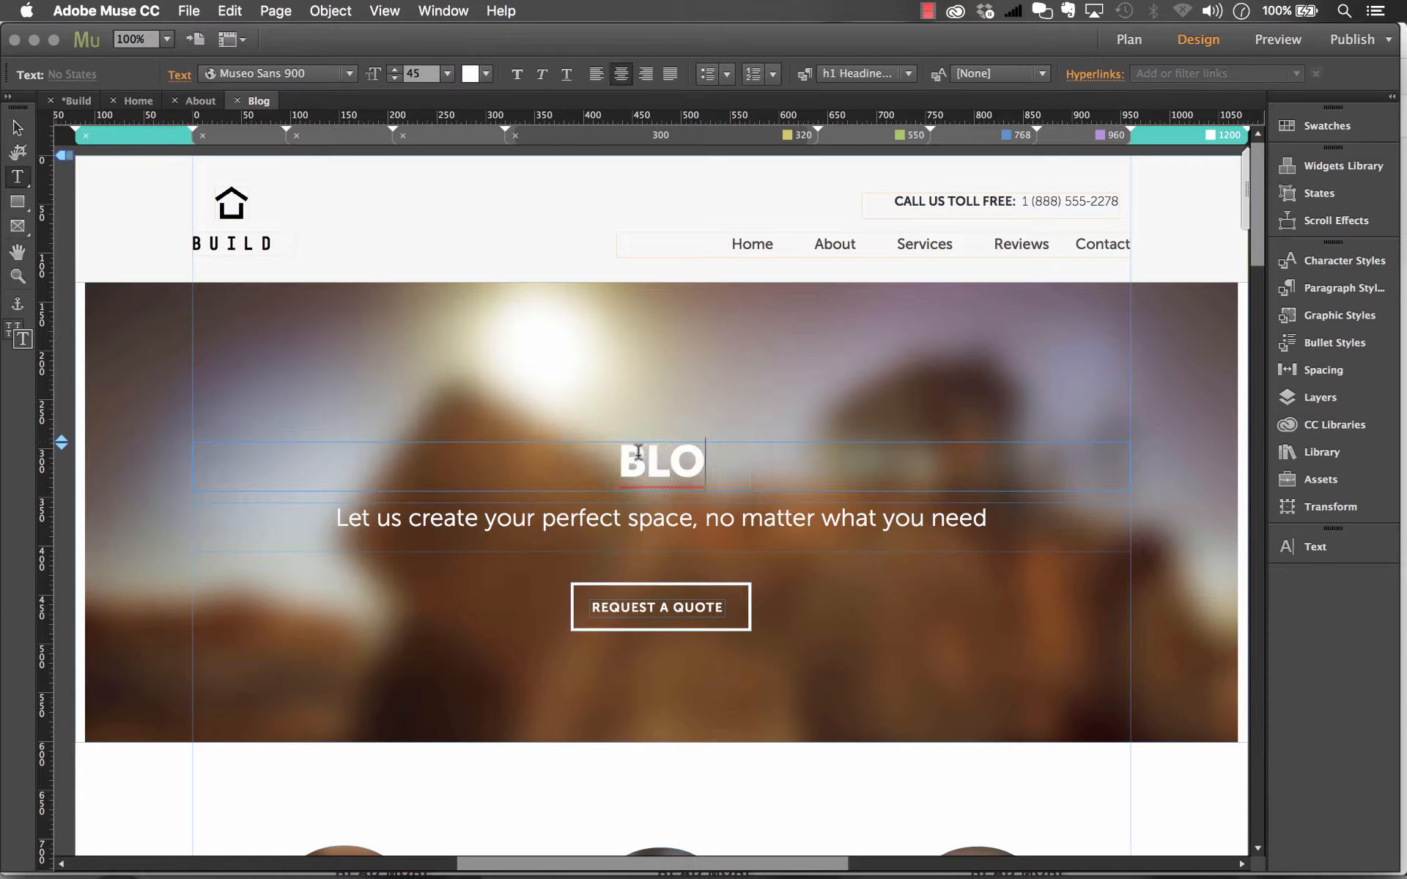
Replace the subheading below BLOG TITLE with "Content Goes here".
{"action": "triple_click", "coordinate": [689, 515]}
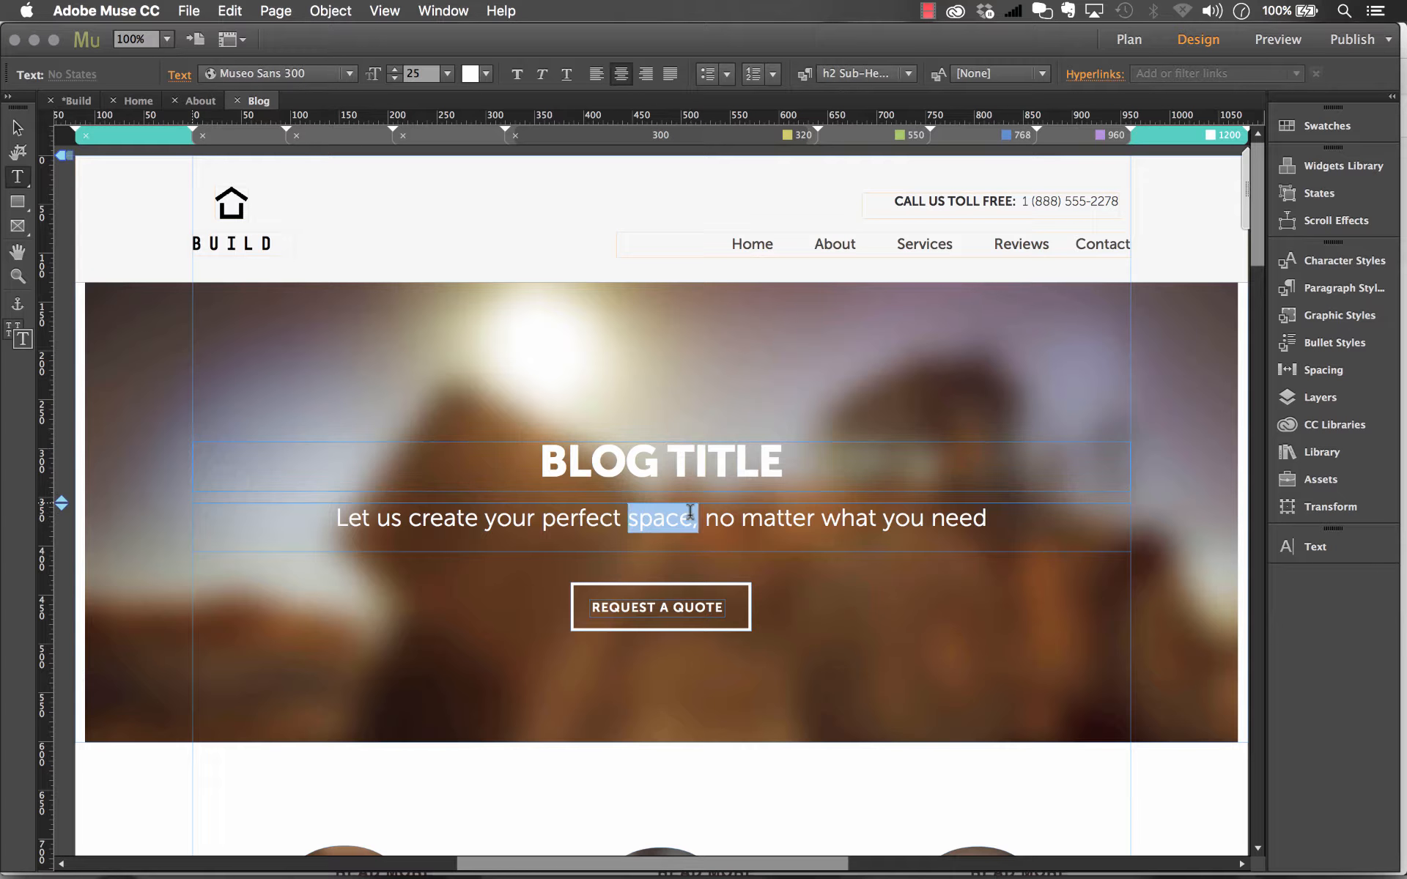
{"action": "type", "text": "Content Goes here"}
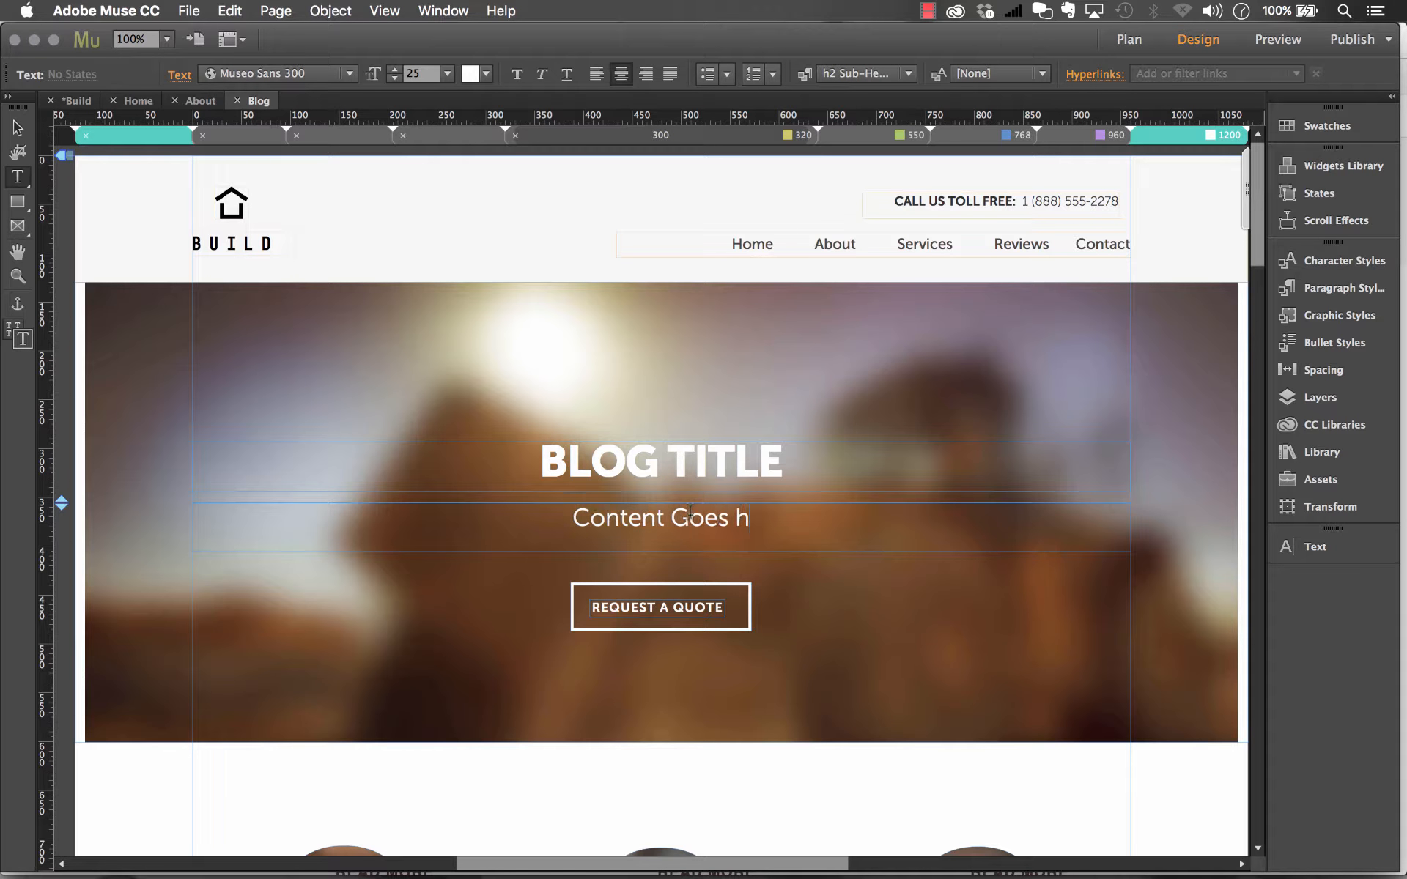
{"action": "left_click", "coordinate": [18, 128]}
Delete all the service images and text blocks below the Blog page's hero section.
{"action": "scroll", "coordinate": [476, 323], "scroll_direction": "down", "scroll_amount": 7}
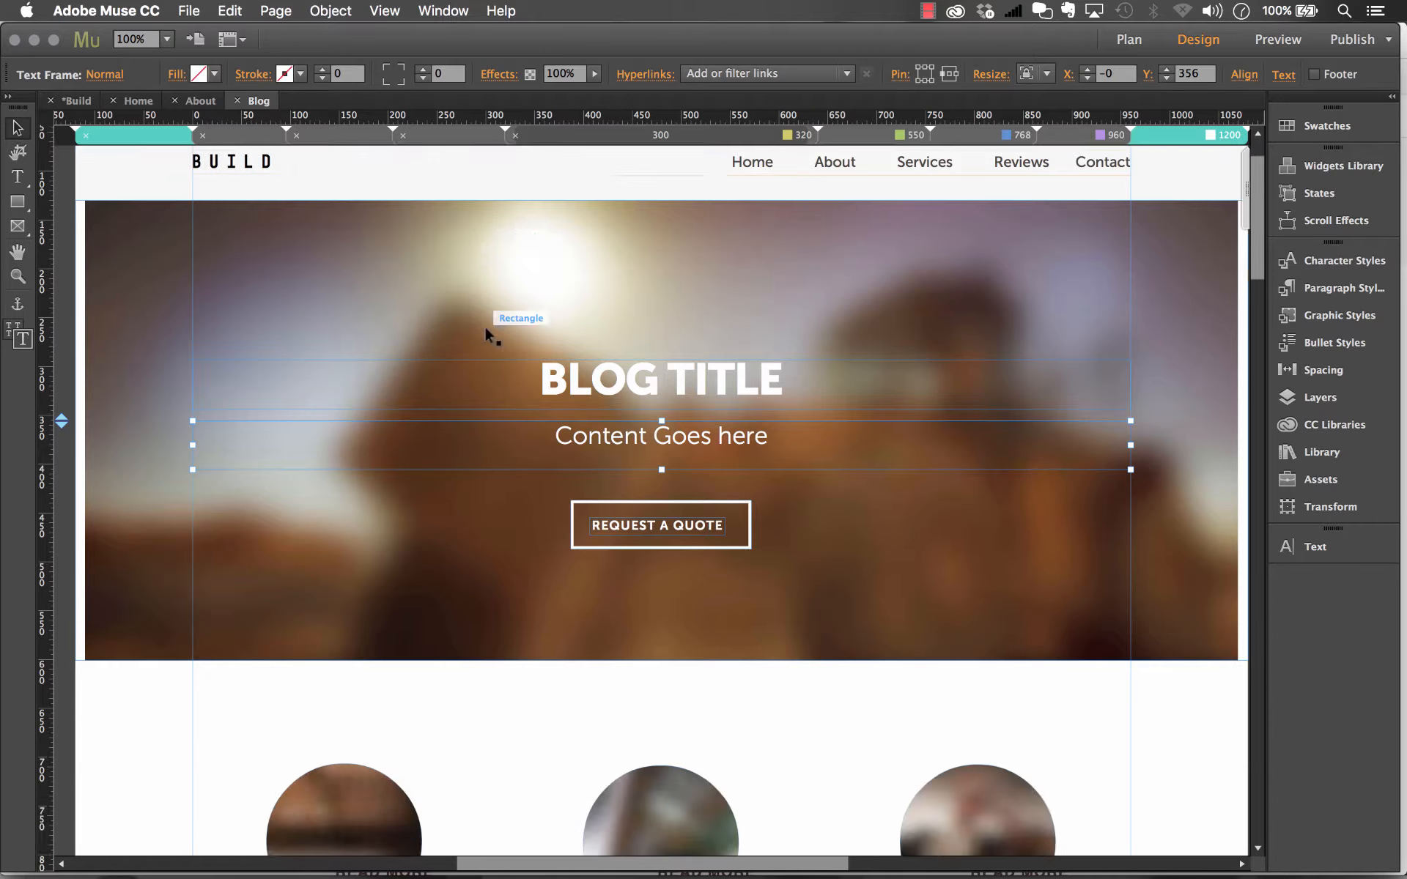
{"action": "key", "text": "super+minus"}
{"action": "key", "text": "super+minus"}
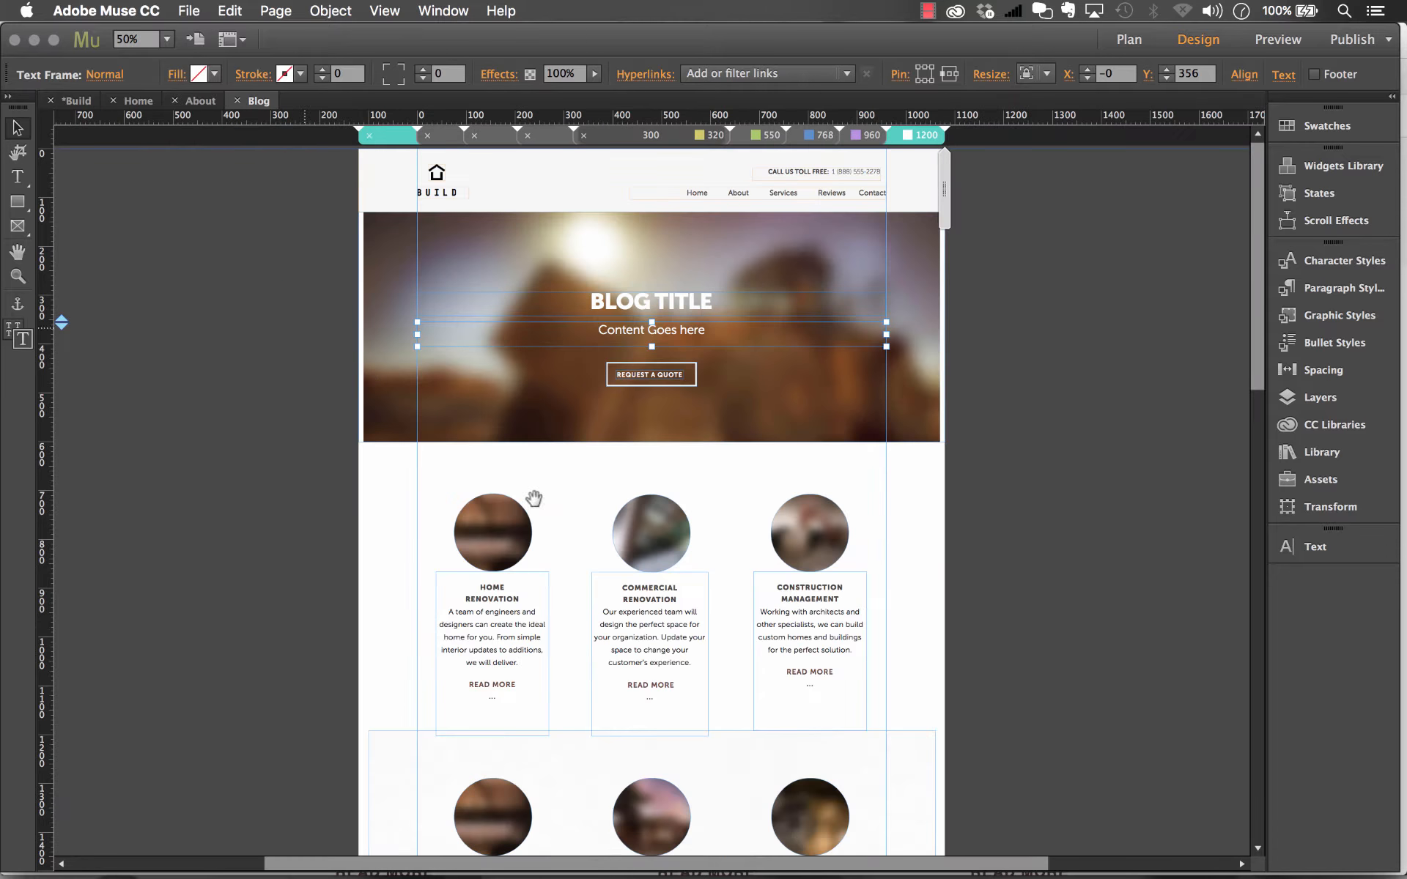
{"action": "scroll", "coordinate": [681, 579], "scroll_direction": "down", "scroll_amount": 5}
{"action": "left_click_drag", "start_coordinate": [985, 762], "coordinate": [392, 249]}
{"action": "key", "text": "Delete"}
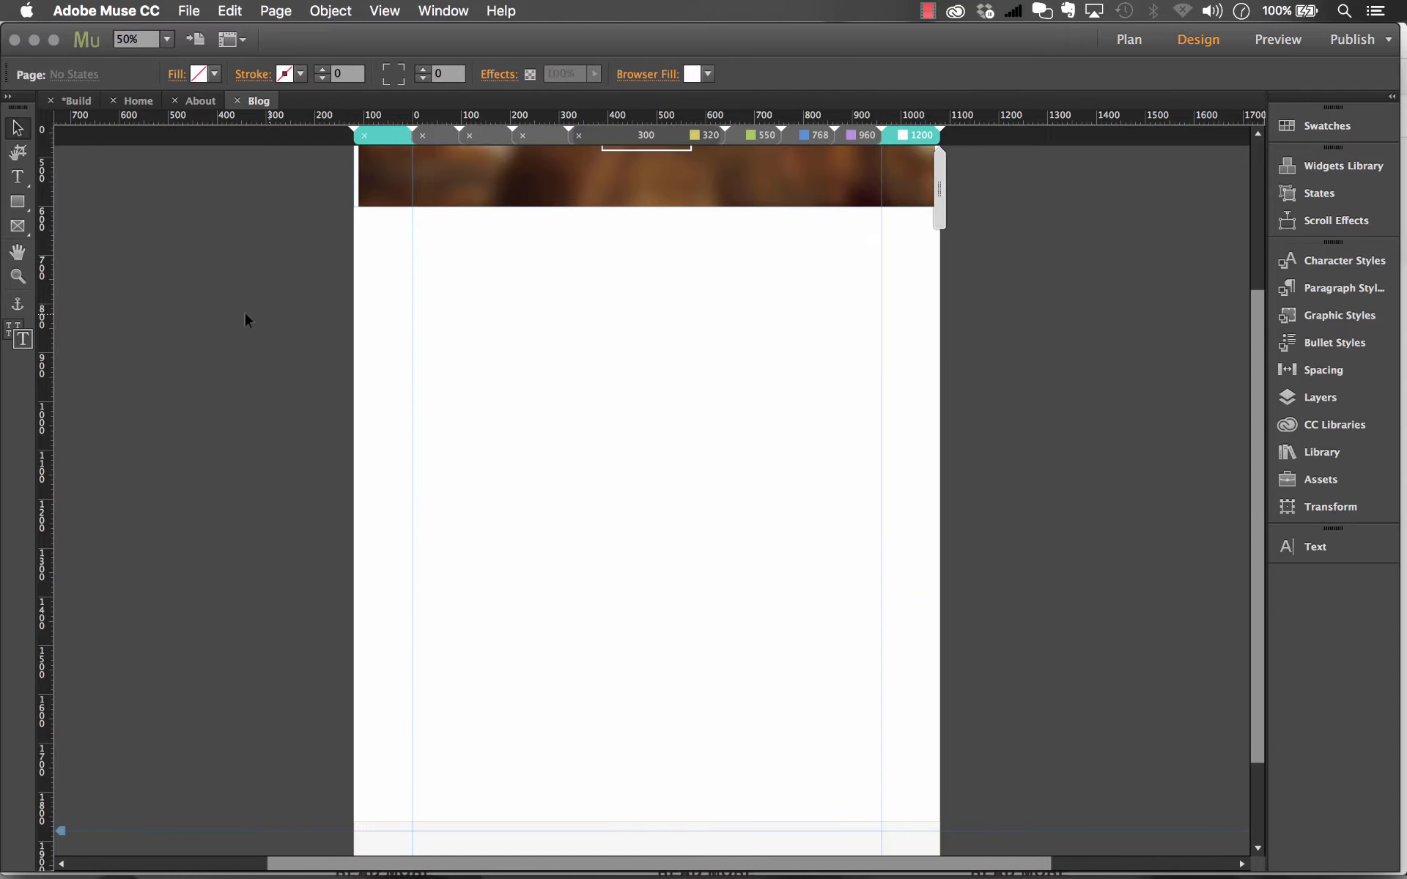
Draw an empty text frame about 960 by 1094 px across the content column below the hero, with its top edge at about Y 684.
{"action": "left_click", "coordinate": [18, 177]}
{"action": "left_click_drag", "start_coordinate": [412, 227], "coordinate": [882, 782]}
{"action": "left_click", "coordinate": [17, 127]}
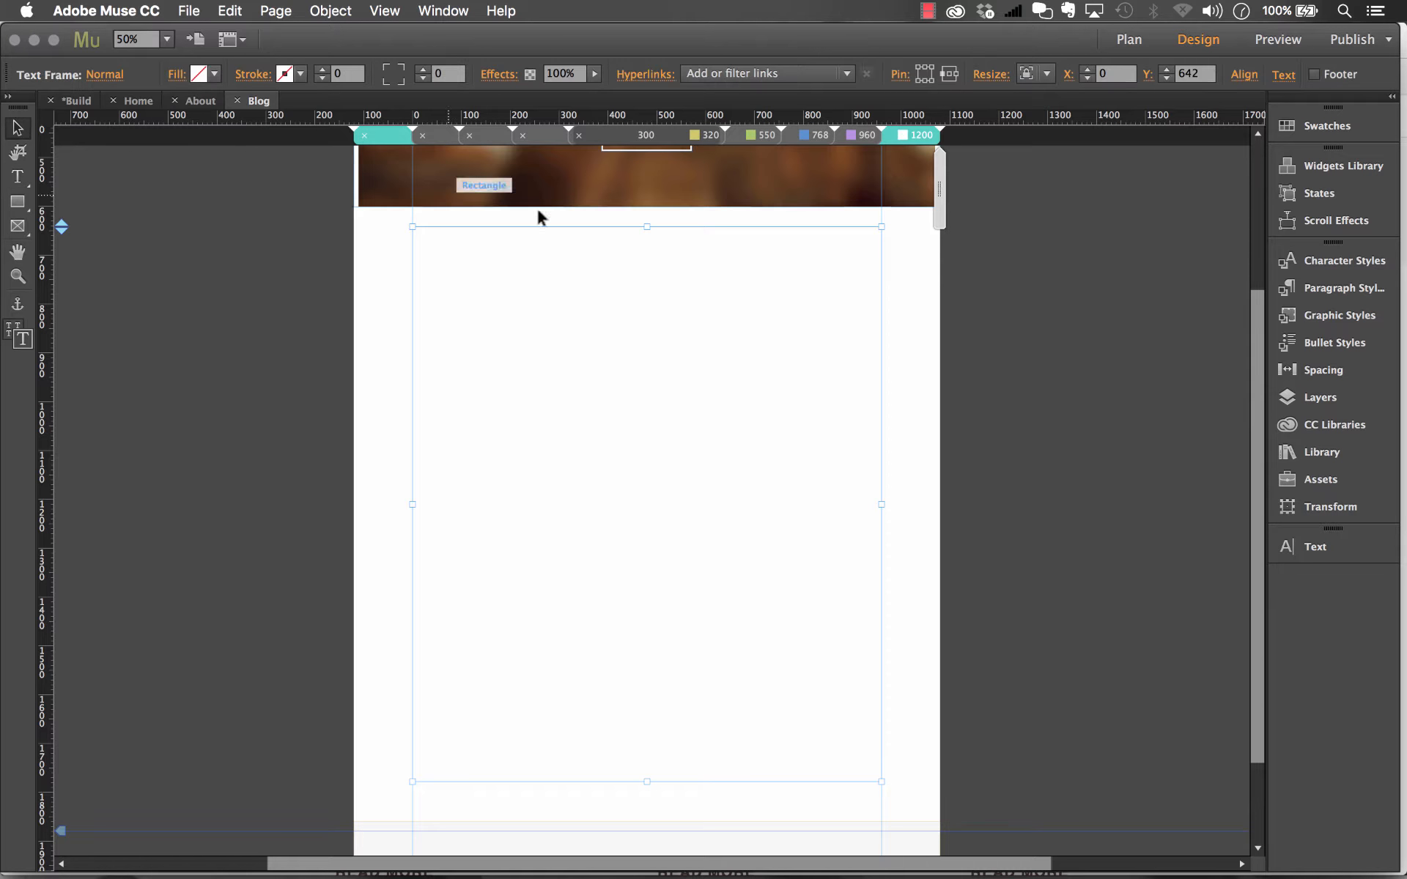
{"action": "left_click_drag", "start_coordinate": [645, 232], "coordinate": [645, 247]}
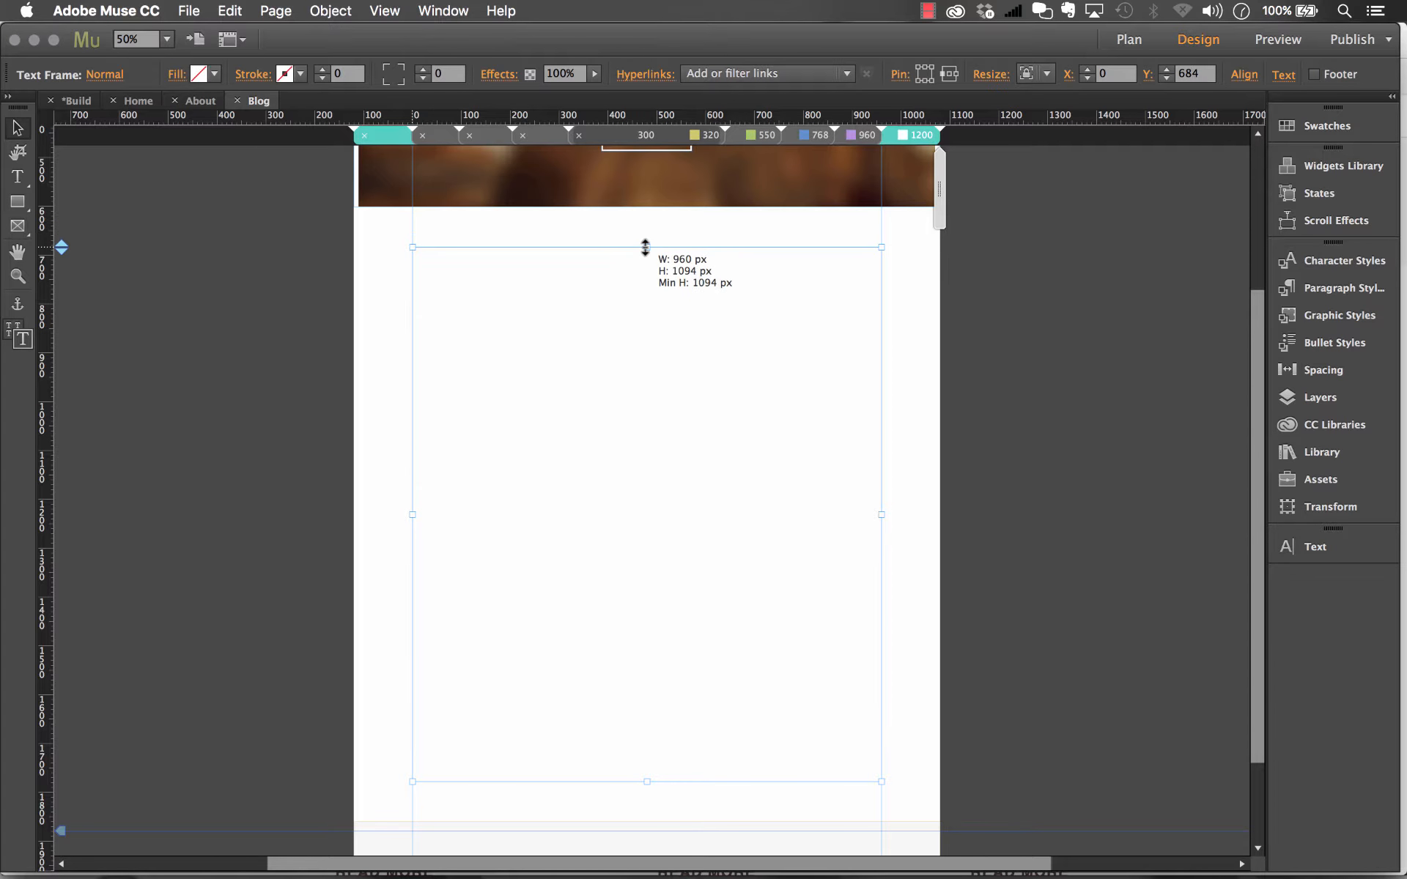
Apply the editable graphic style to the new text frame, the BLOG TITLE heading and the "Content Goes here" subheading.
{"action": "left_click", "coordinate": [1340, 315]}
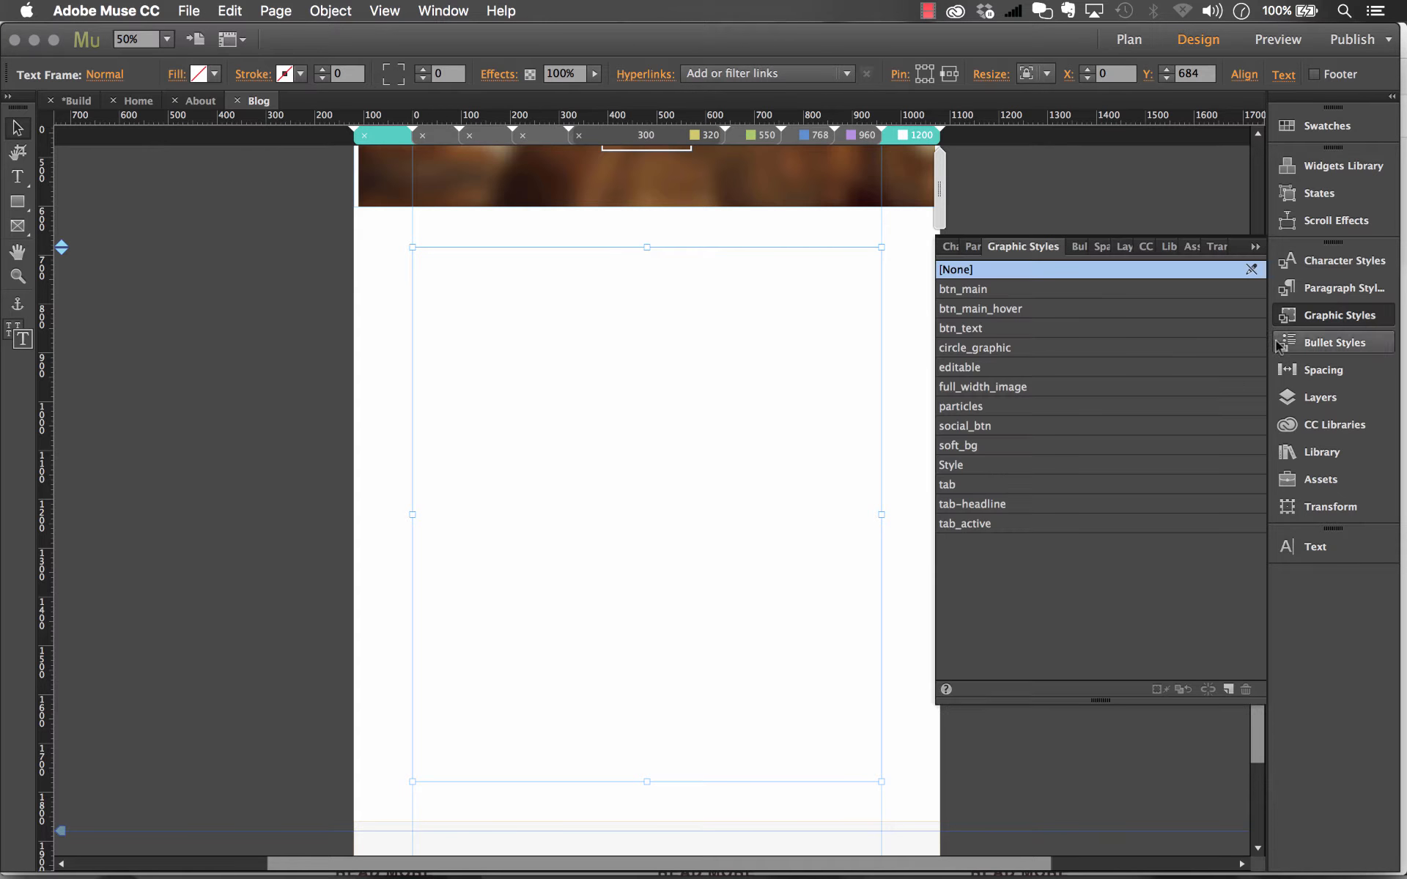
{"action": "left_click", "coordinate": [955, 374]}
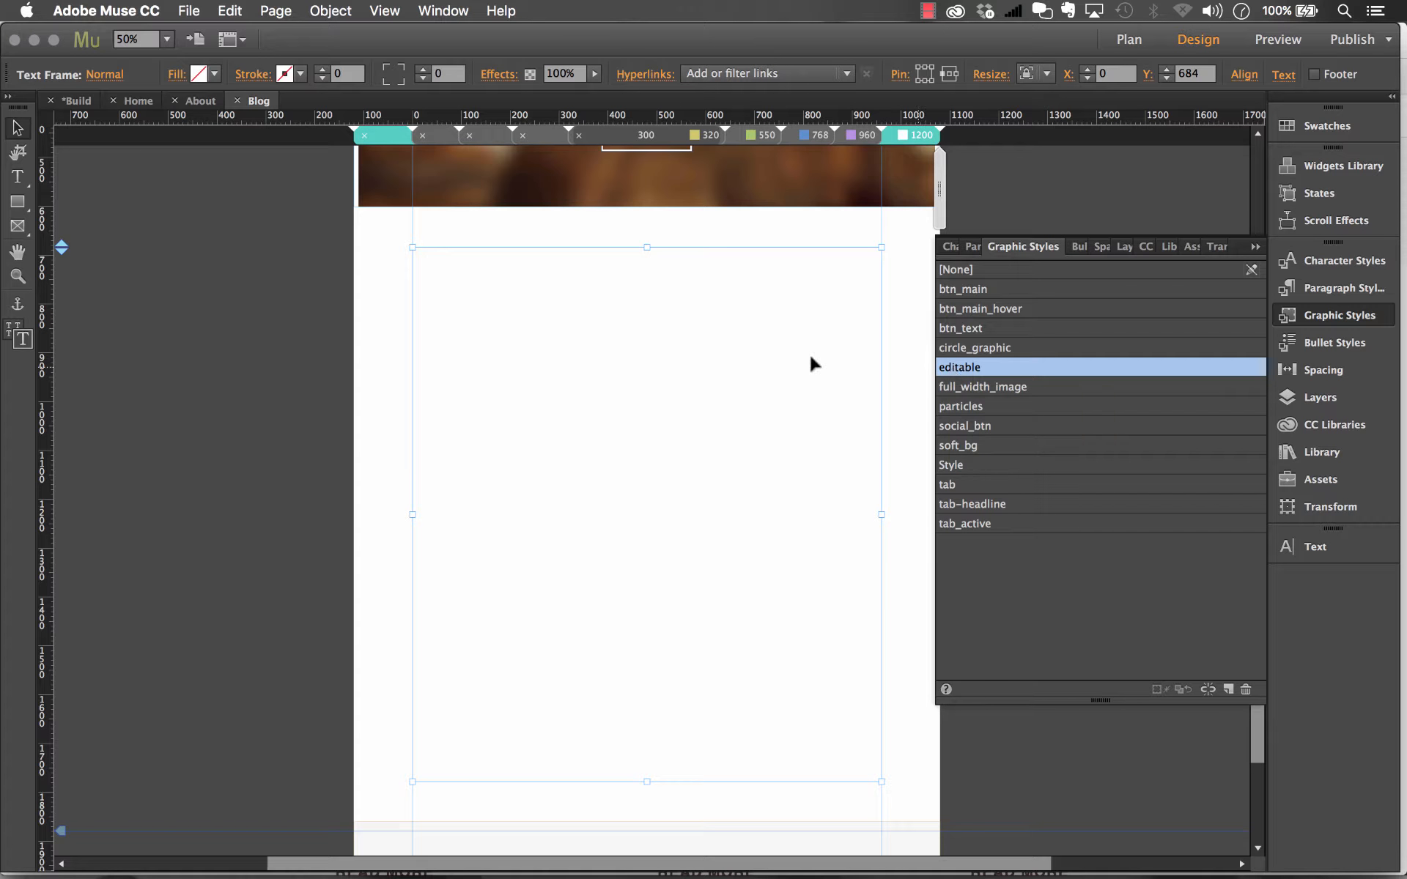
{"action": "scroll", "coordinate": [683, 345], "scroll_direction": "up", "scroll_amount": 2}
{"action": "scroll", "coordinate": [682, 343], "scroll_direction": "up", "scroll_amount": 1}
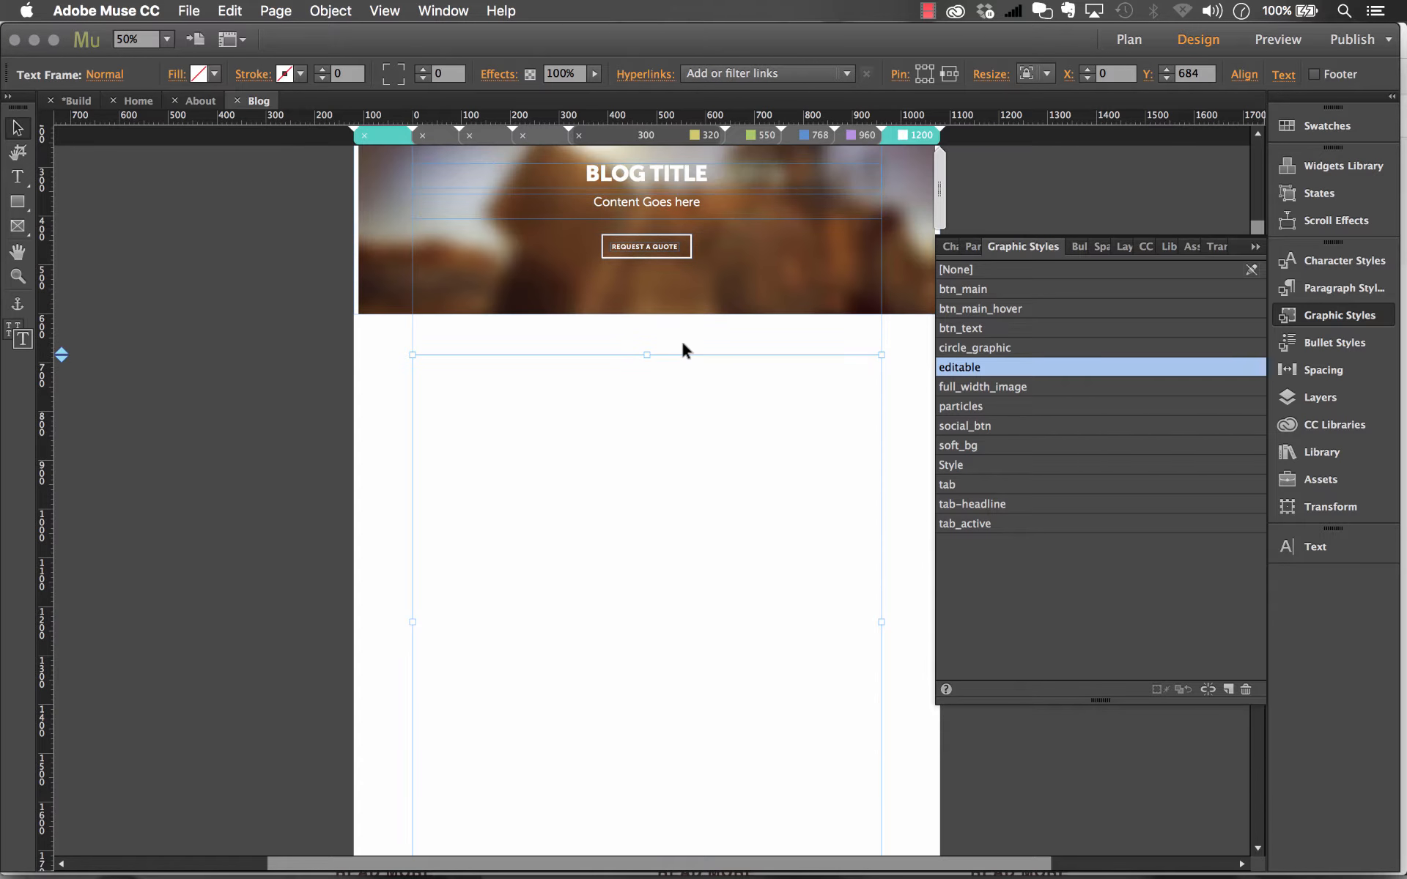
{"action": "left_click", "coordinate": [664, 167]}
{"action": "left_click", "coordinate": [984, 368]}
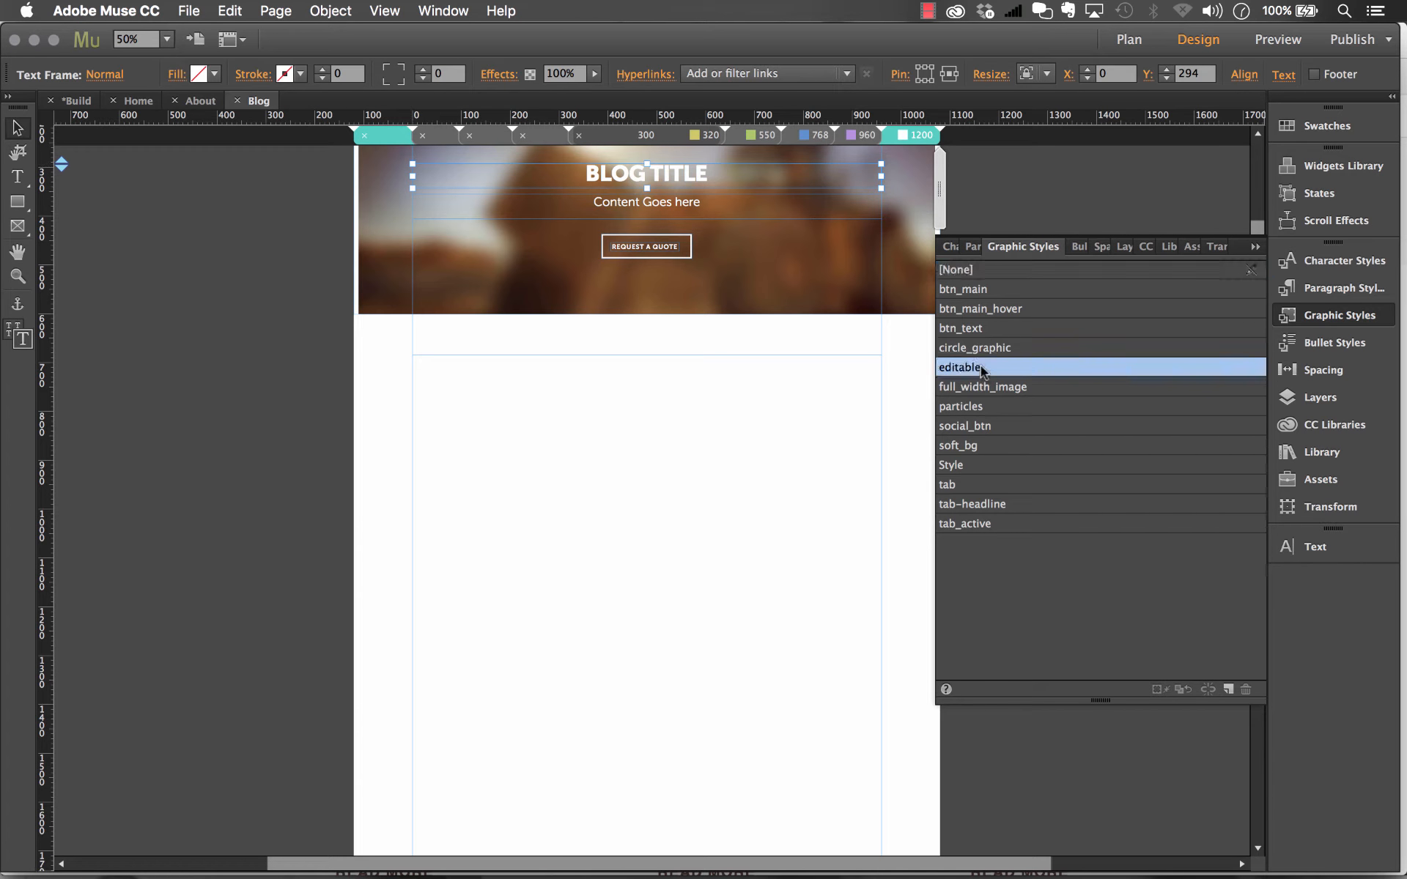
{"action": "left_click", "coordinate": [713, 201]}
{"action": "left_click", "coordinate": [967, 367]}
Enter "Title 1" as the first line of the large empty text frame below the hero.
{"action": "left_click", "coordinate": [866, 466]}
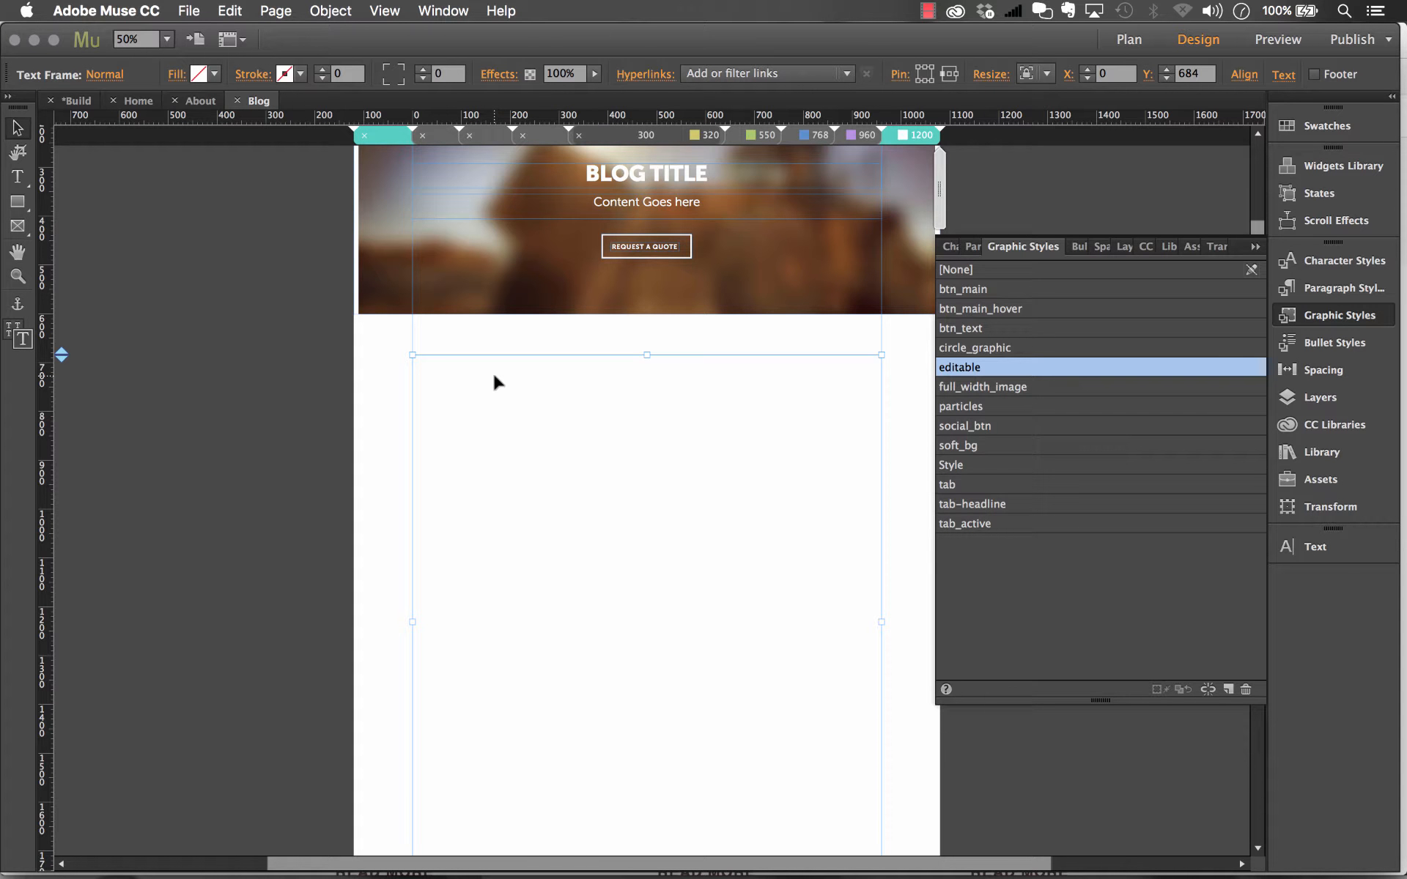
{"action": "double_click", "coordinate": [462, 370]}
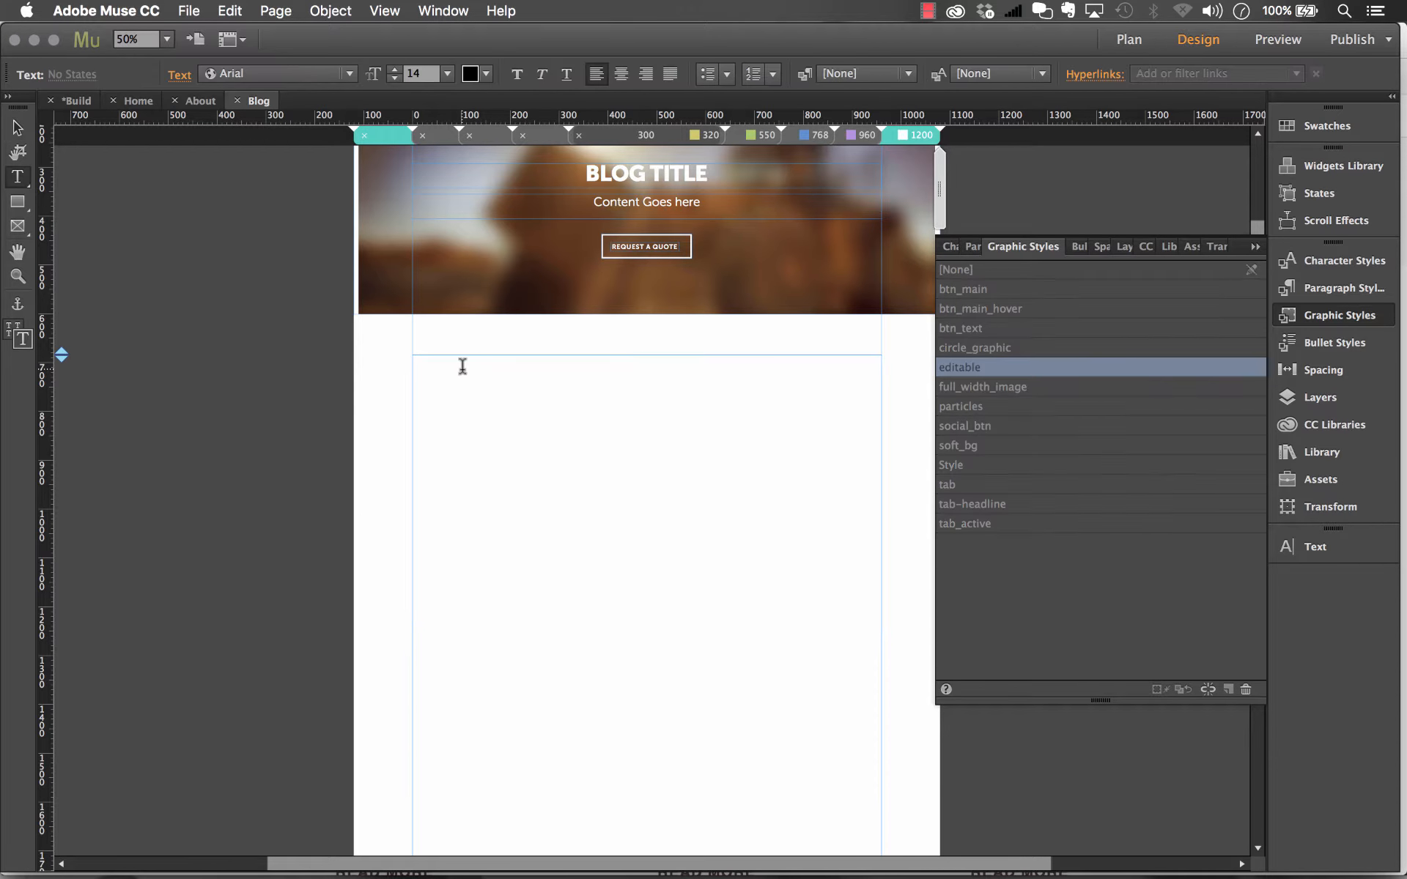
{"action": "key", "text": "super+equal"}
{"action": "left_click", "coordinate": [852, 333]}
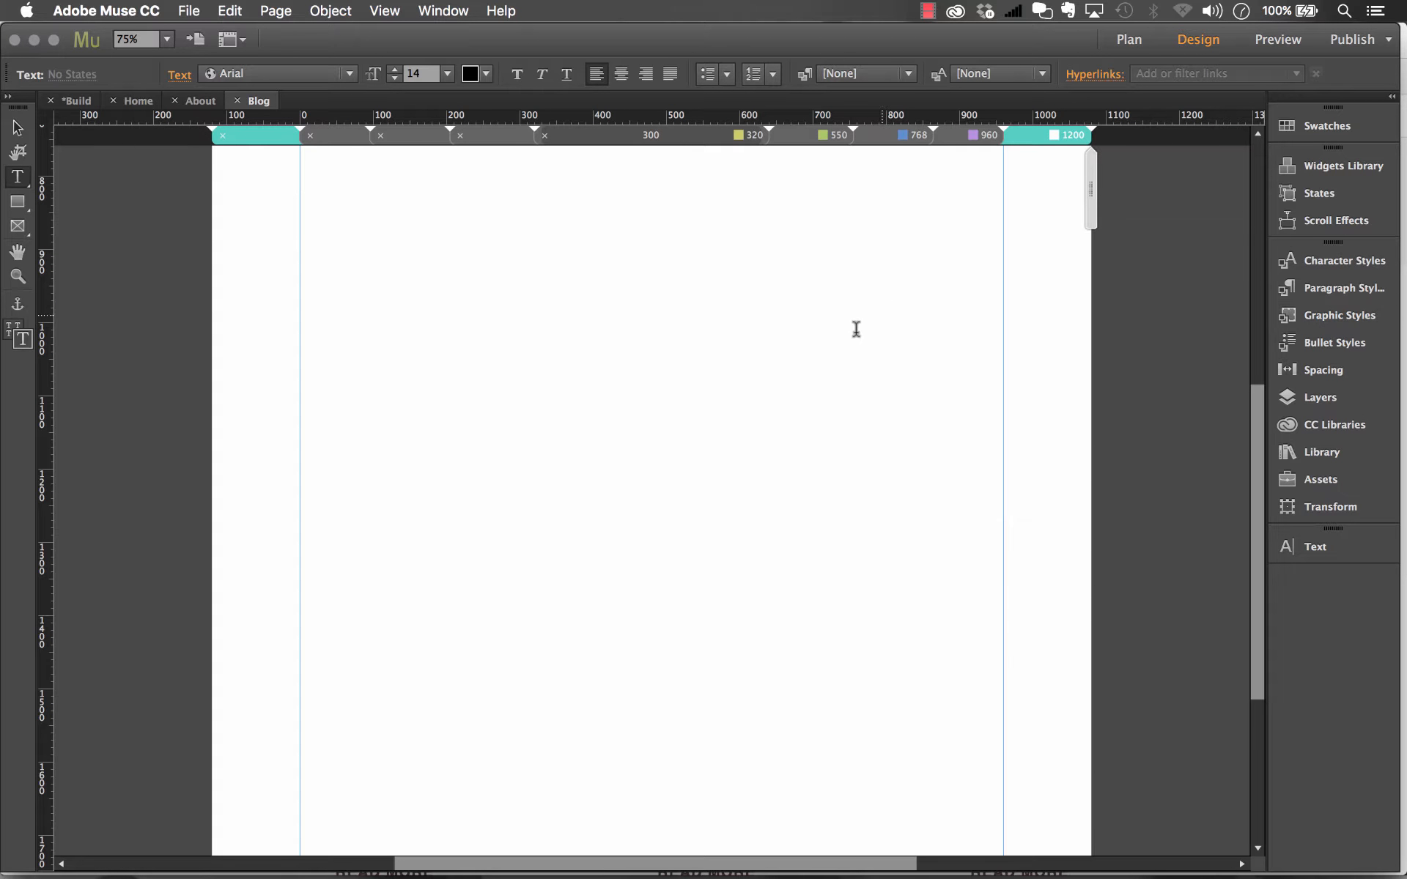
{"action": "scroll", "coordinate": [852, 333], "scroll_direction": "up", "scroll_amount": 5}
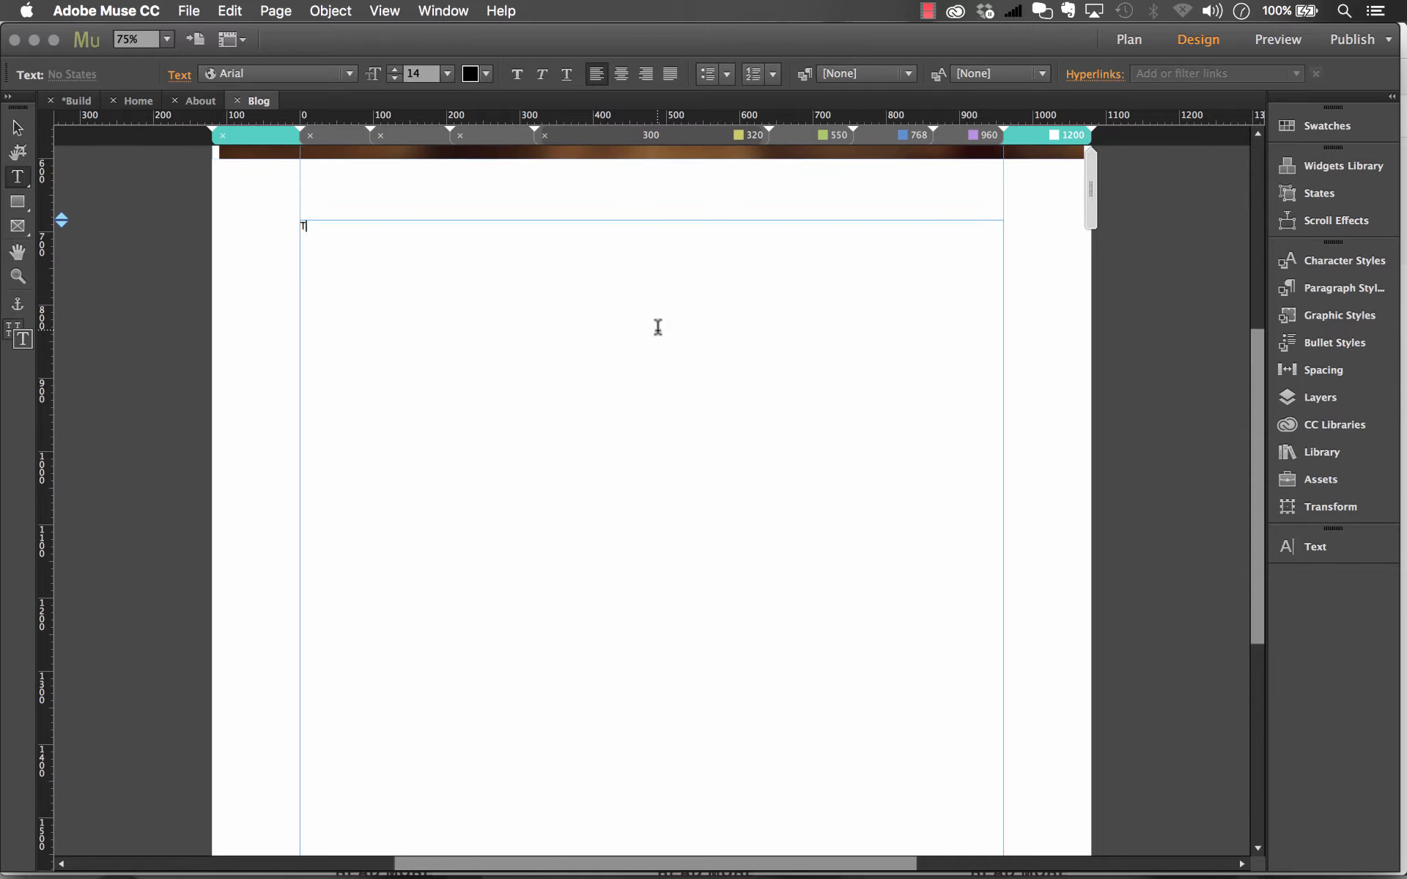
{"action": "type", "text": "Title 1"}
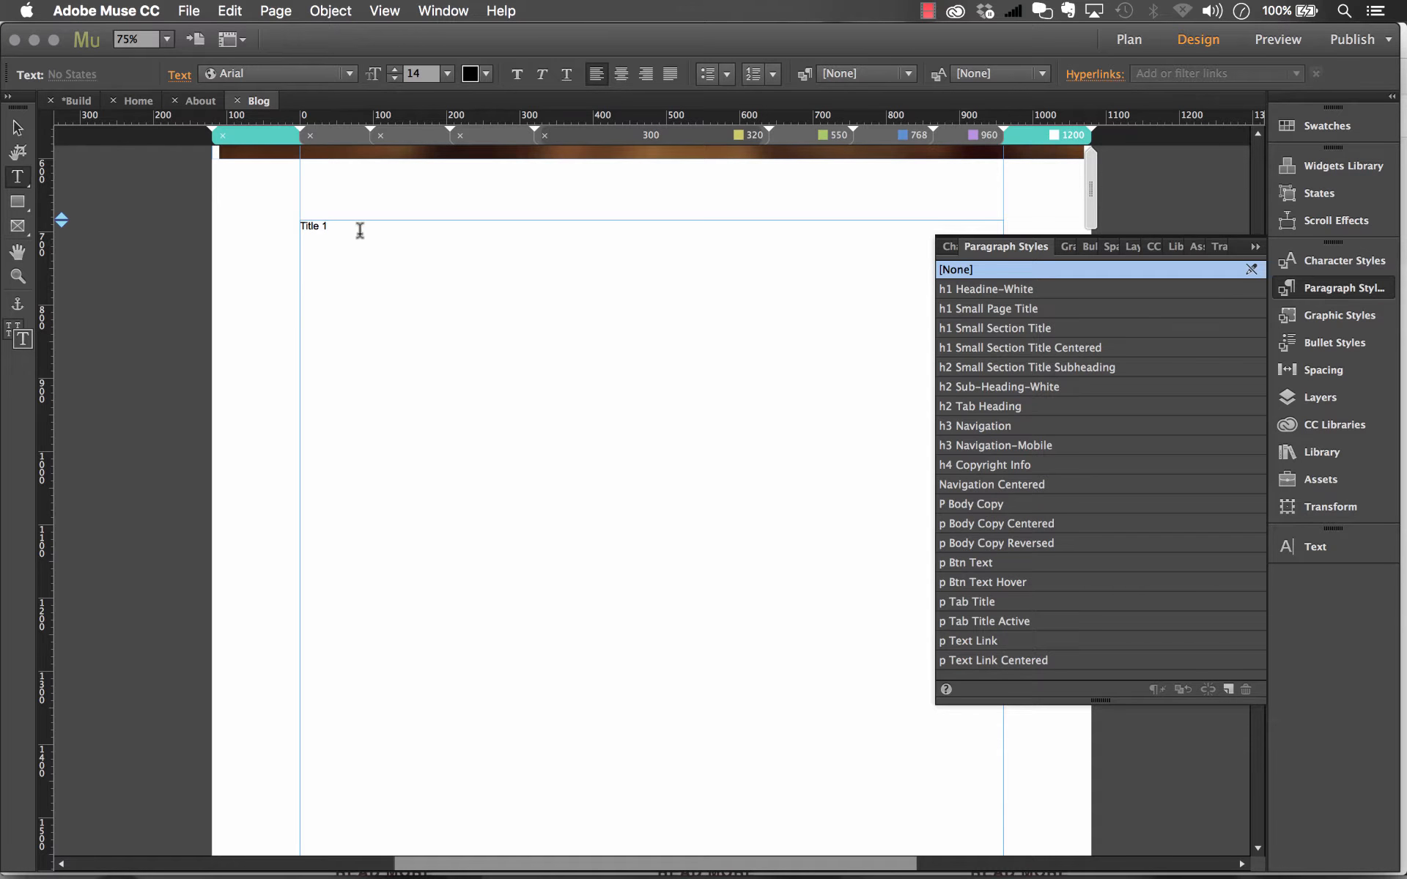
Apply the h2 Tab Heading paragraph style to the Title 1 line and start a new line below it.
{"action": "left_click_drag", "start_coordinate": [328, 227], "coordinate": [292, 228]}
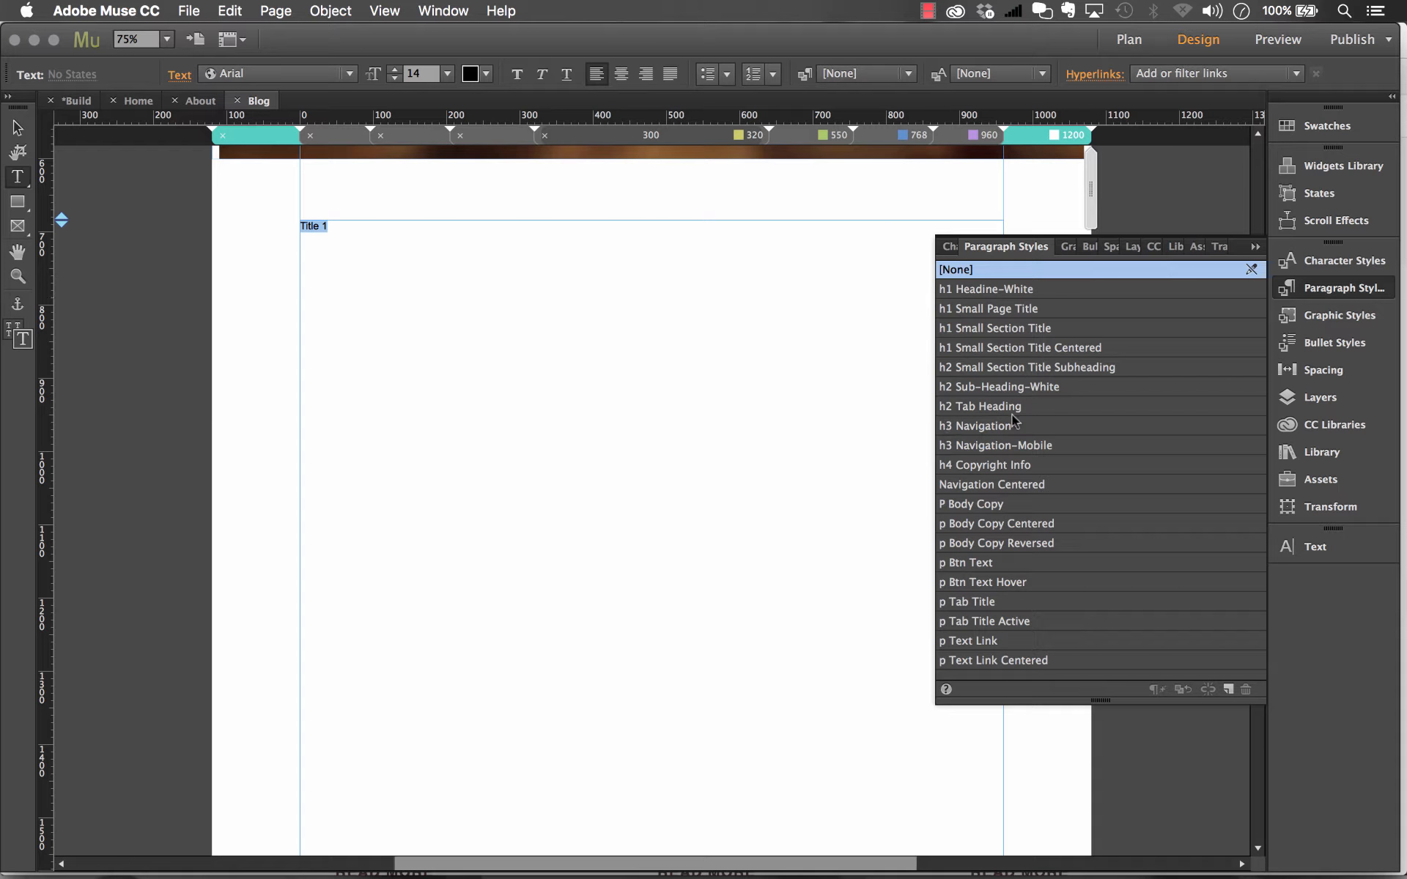
{"action": "left_click", "coordinate": [983, 408]}
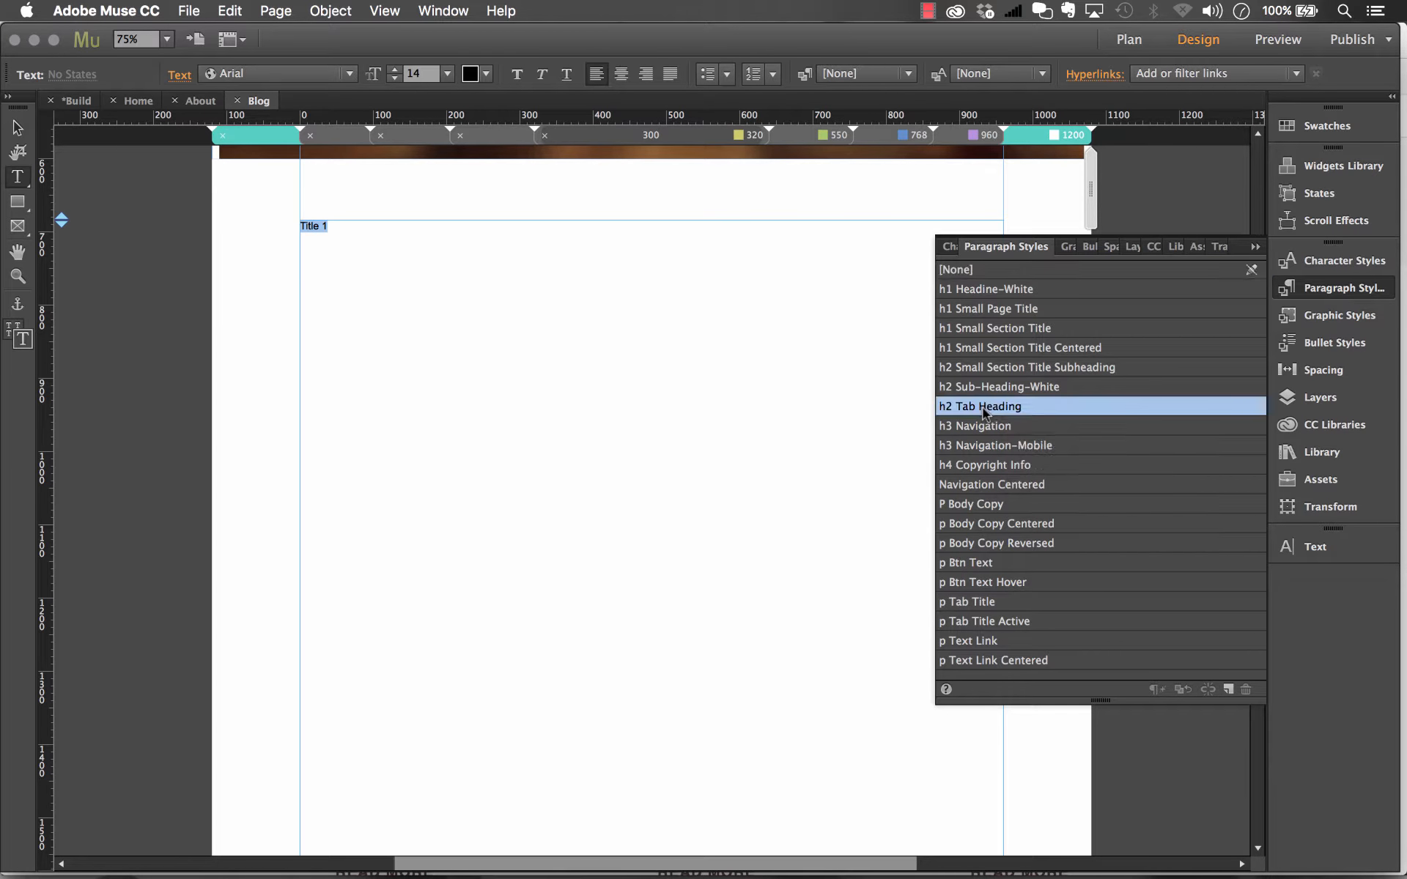
{"action": "left_click", "coordinate": [392, 230]}
{"action": "key", "text": "Return"}
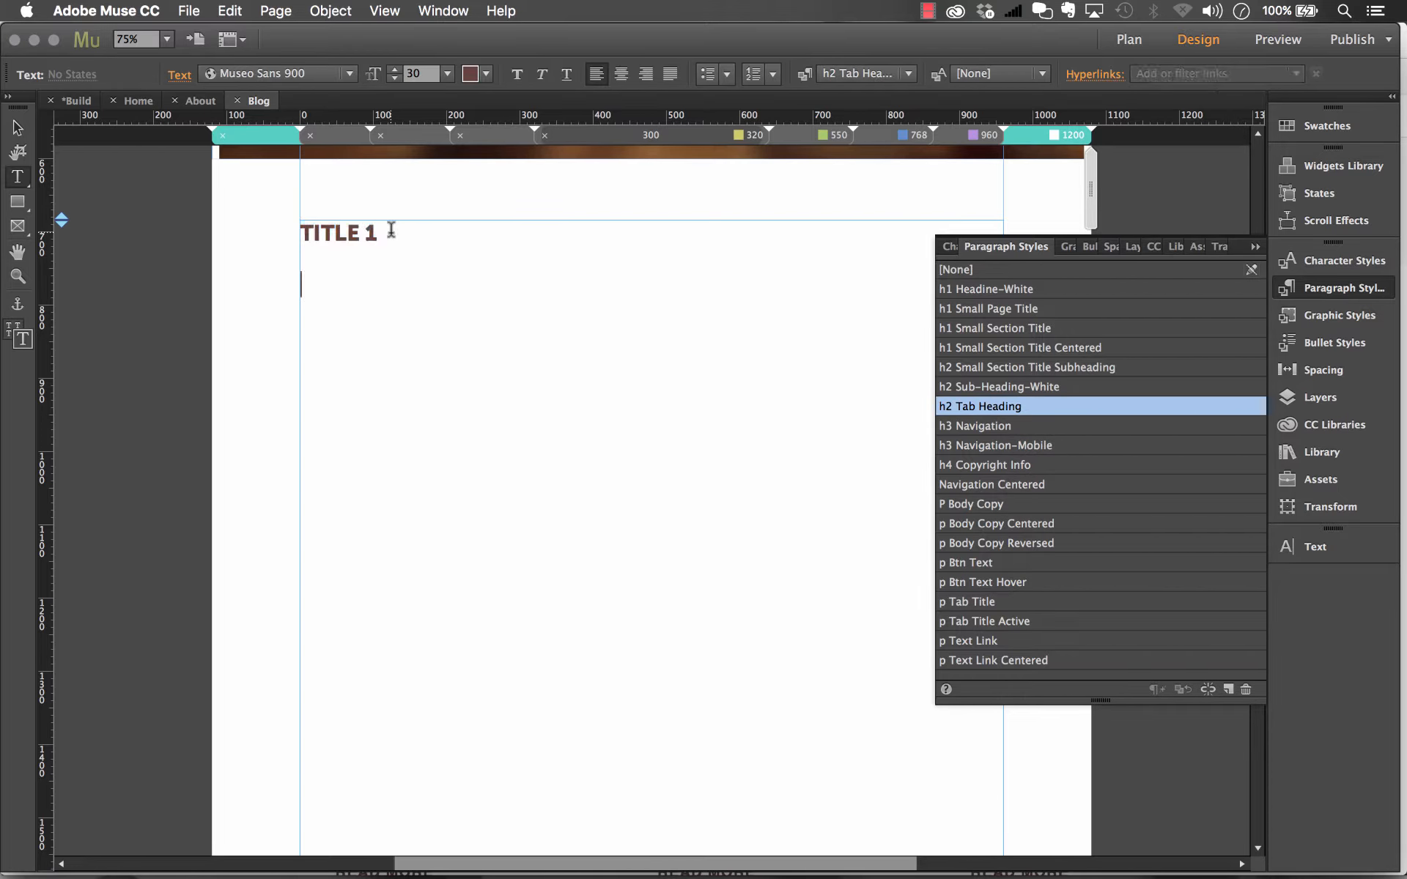
Enter "Content goes here" below the Title 1 line and apply the P Body Copy paragraph style to it.
{"action": "type", "text": "Contnet"}
{"action": "key", "text": "BackSpace"}
{"action": "key", "text": "BackSpace"}
{"action": "type", "text": "ENT GOES HERE"}
{"action": "left_click_drag", "start_coordinate": [570, 284], "coordinate": [262, 284]}
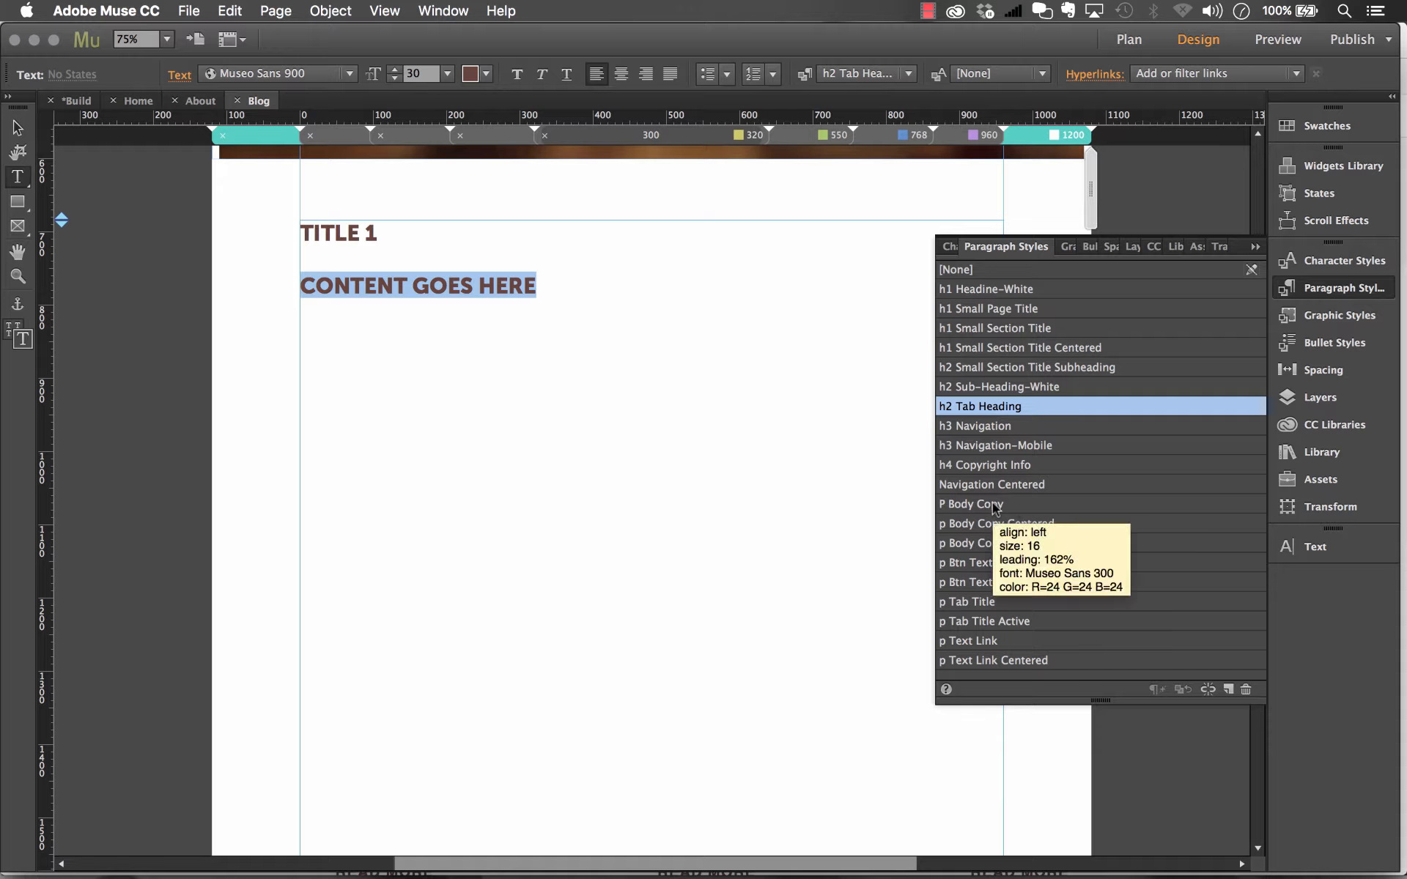
{"action": "left_click", "coordinate": [1017, 506]}
{"action": "left_click", "coordinate": [450, 274]}
{"action": "left_click", "coordinate": [14, 130]}
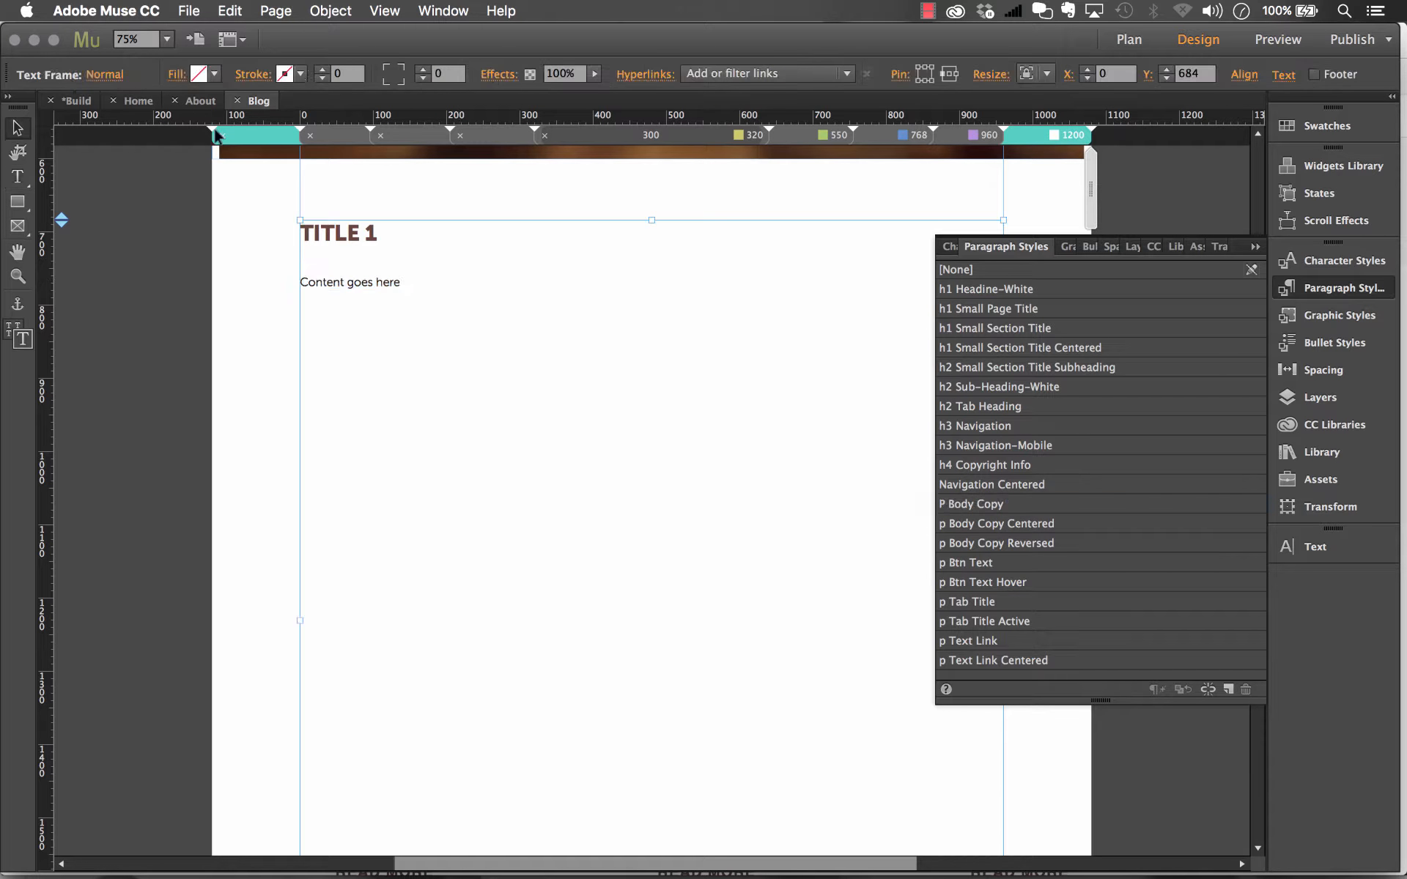
{"action": "left_click", "coordinate": [1255, 246]}
{"action": "left_click", "coordinate": [1152, 220]}
Upload only the modified files to the FTP host at demo.muse-themes.com/build-cms, in the build-cms folder.
{"action": "left_click_drag", "start_coordinate": [1152, 220], "coordinate": [1080, 512]}
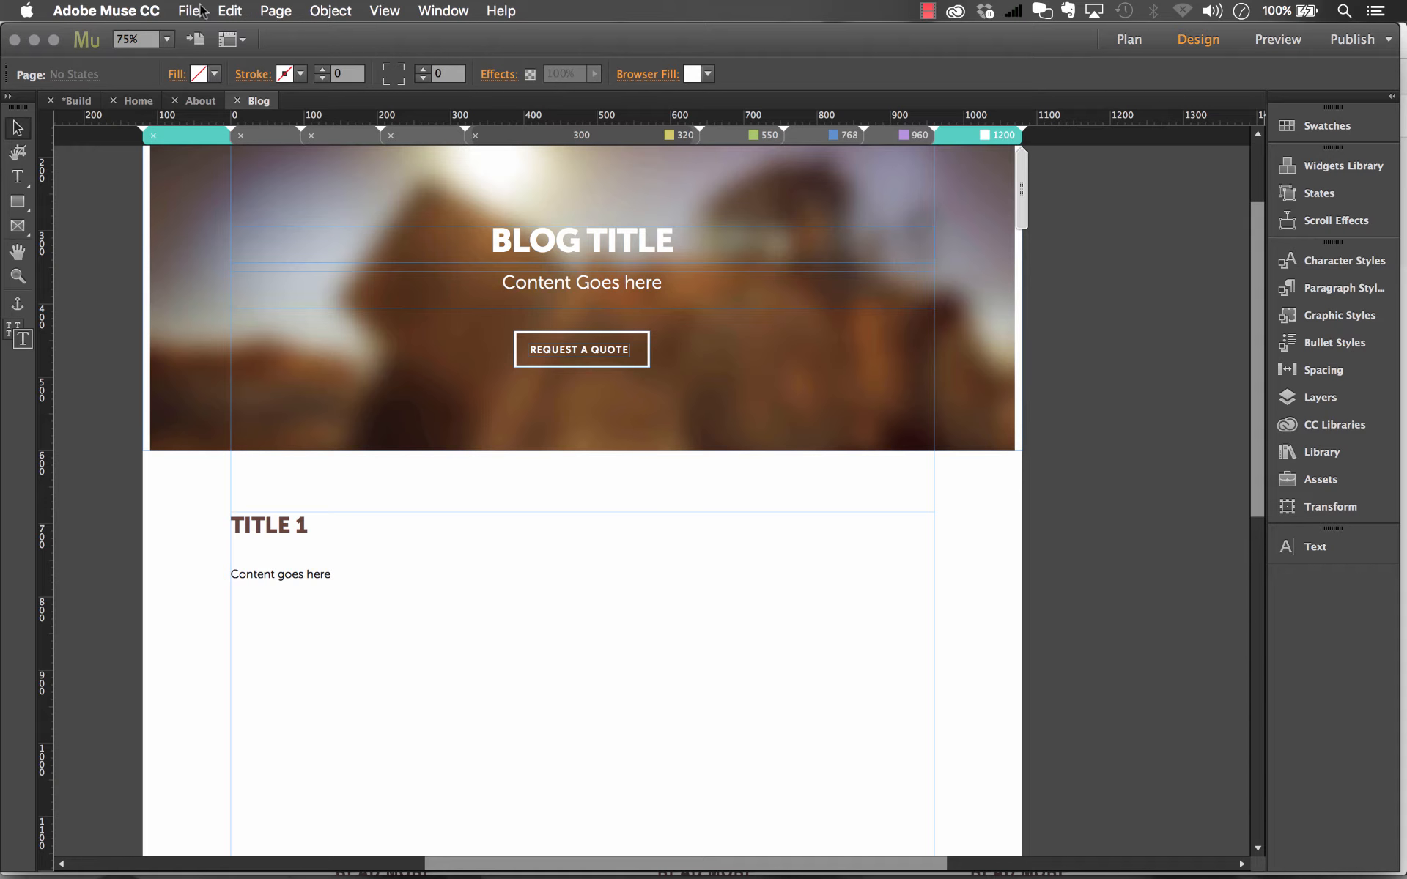
{"action": "left_click", "coordinate": [1322, 32]}
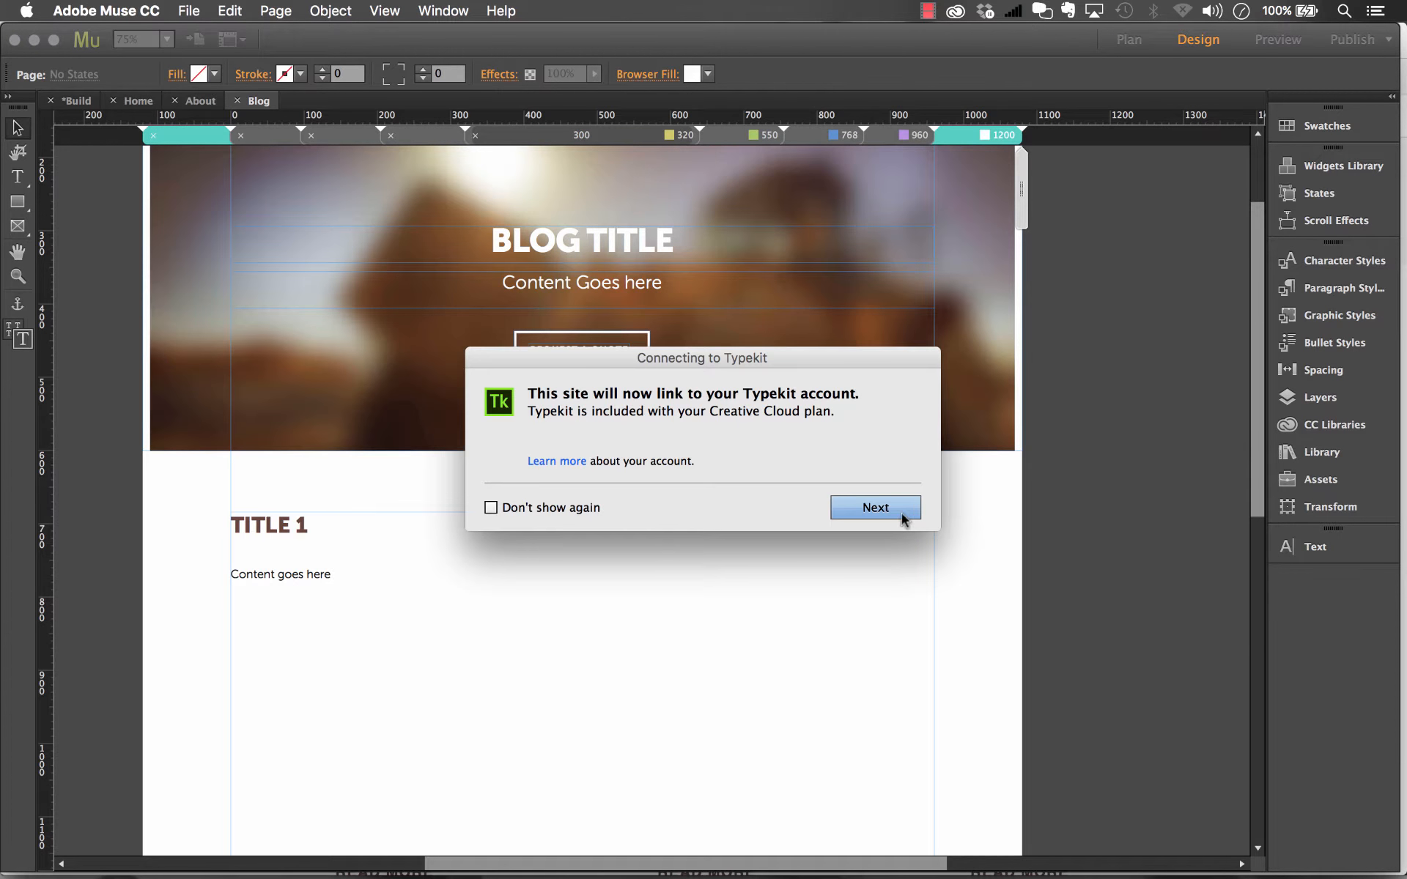
{"action": "left_click", "coordinate": [900, 512]}
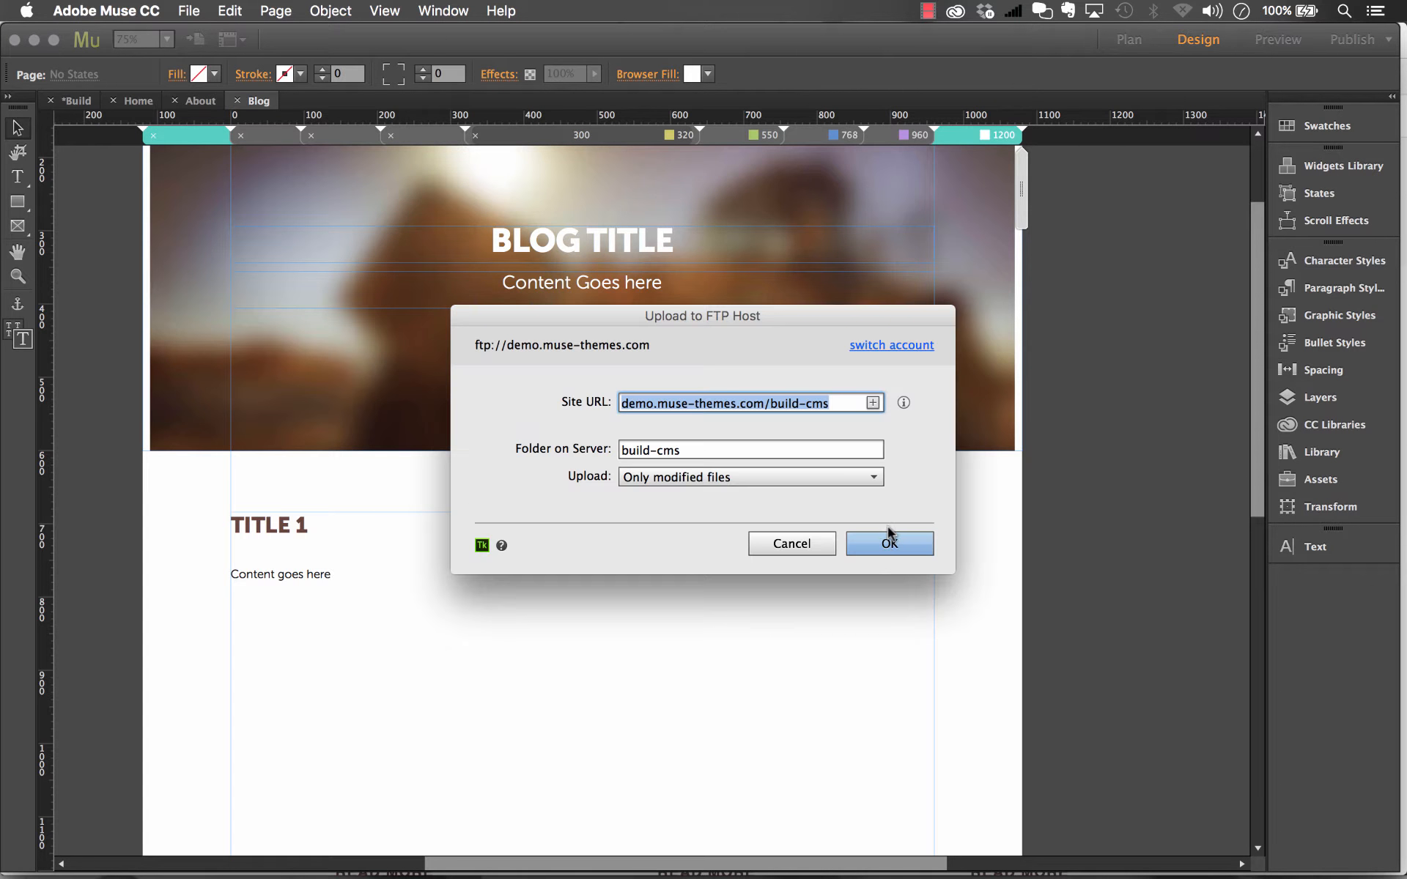
{"action": "left_click", "coordinate": [886, 546]}
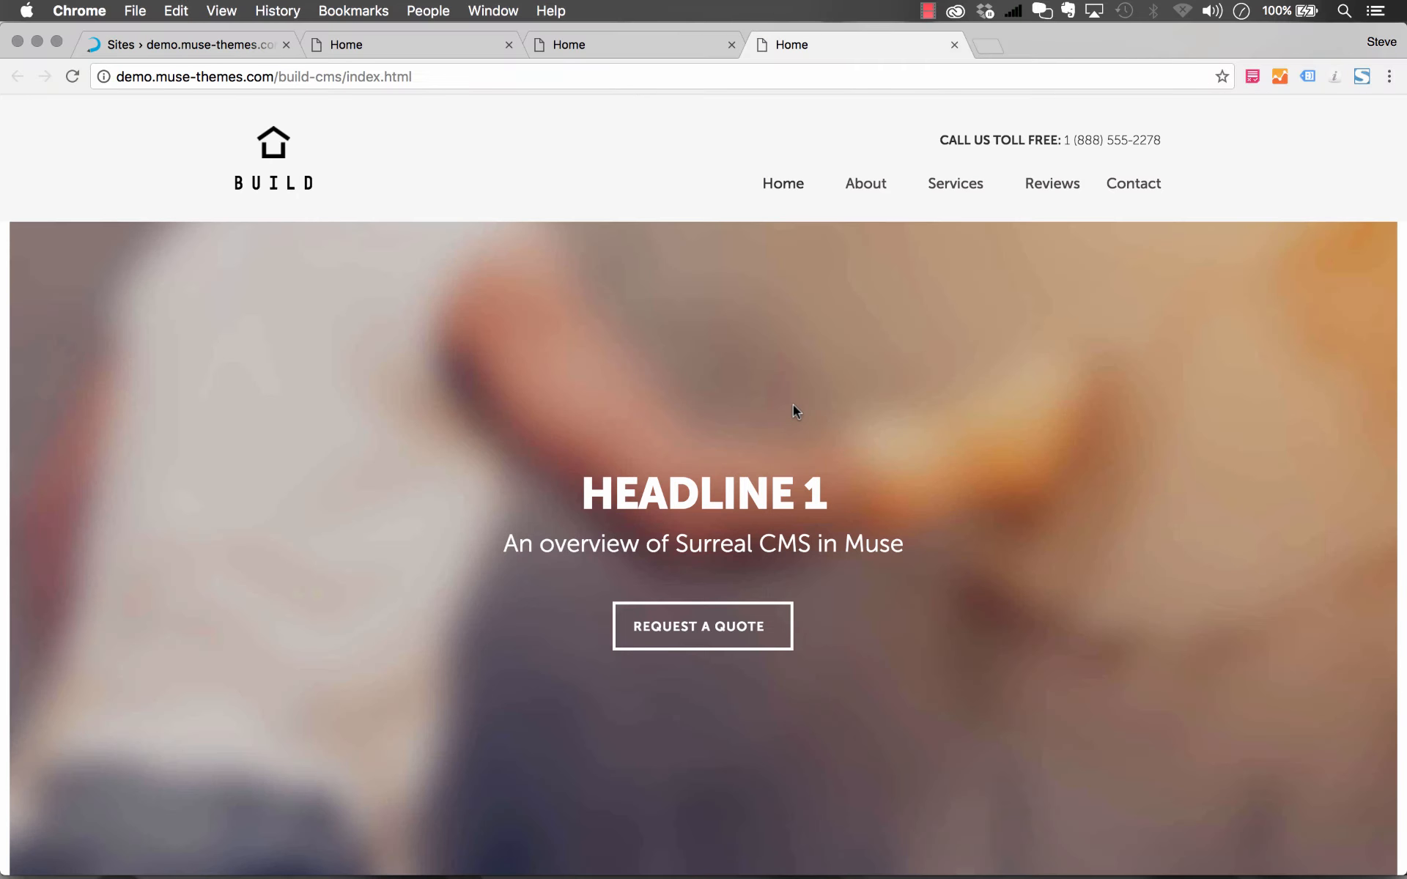
Open demo.muse-themes.com/build-cms/blog.html in the browser and check the published Blog page.
{"action": "left_click_drag", "start_coordinate": [414, 77], "coordinate": [340, 73]}
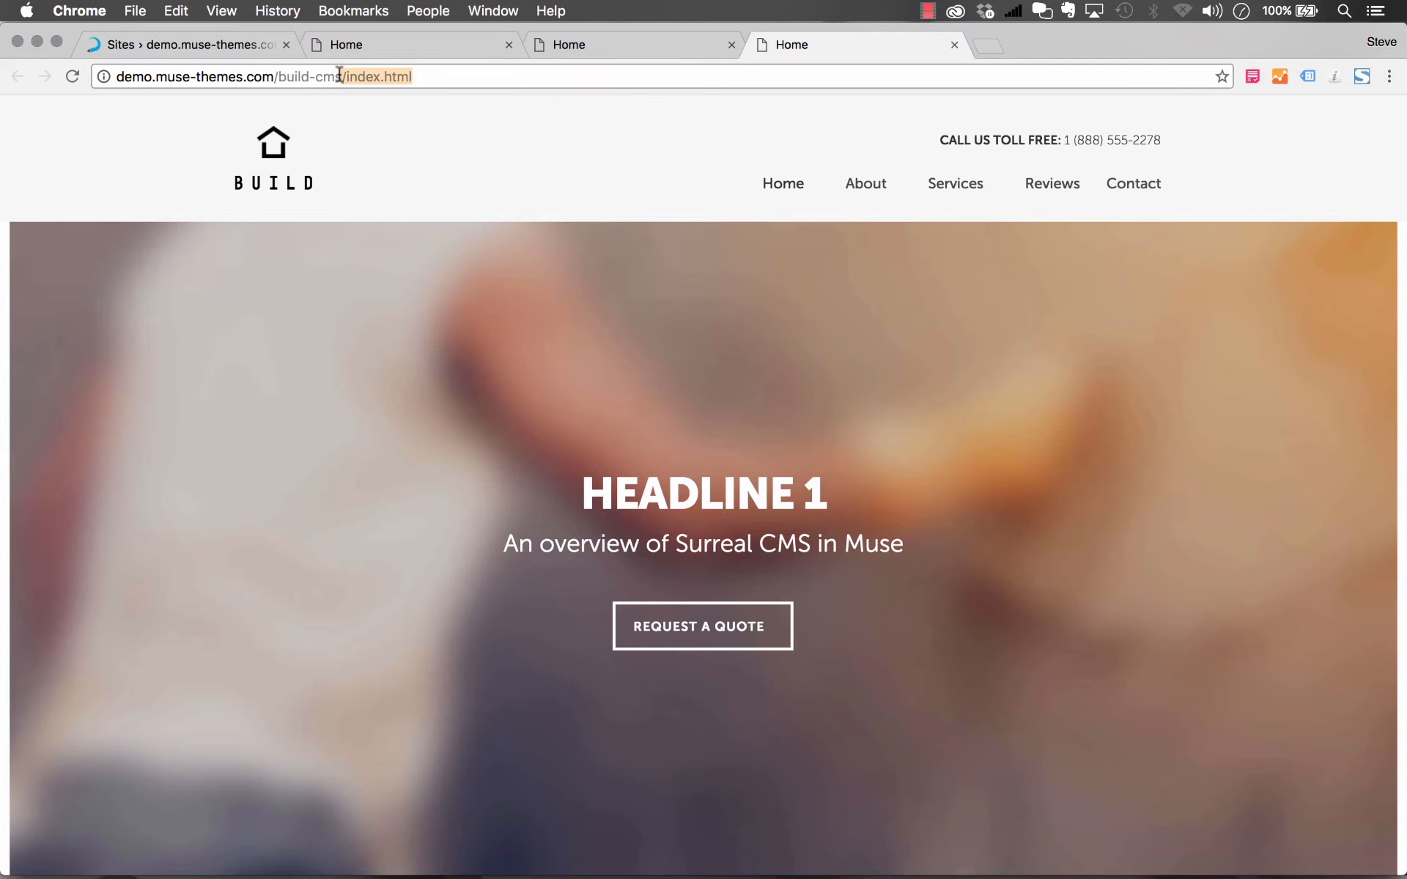
{"action": "type", "text": "blog.html"}
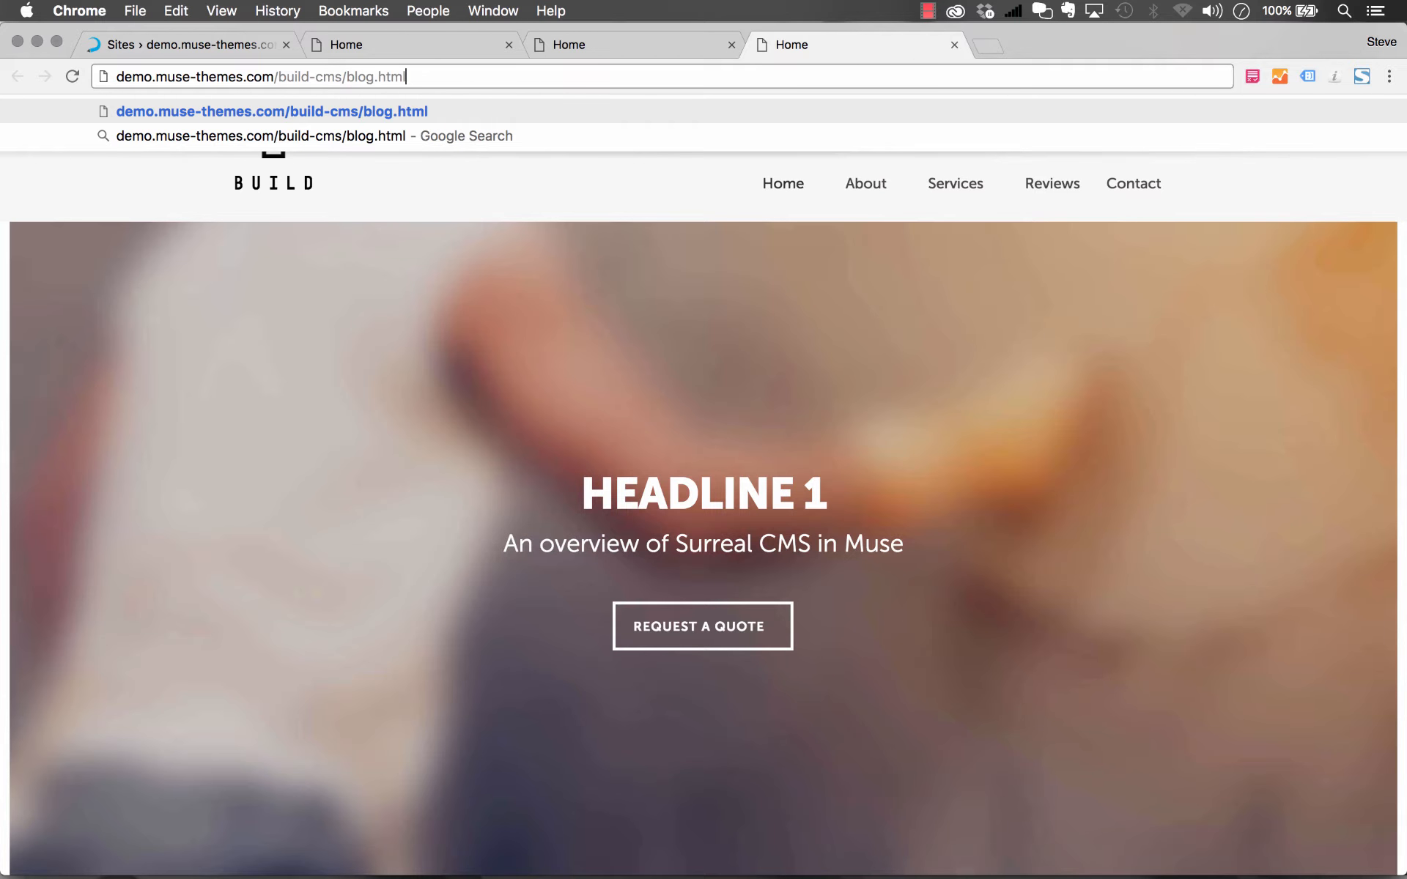
{"action": "key", "text": "Return"}
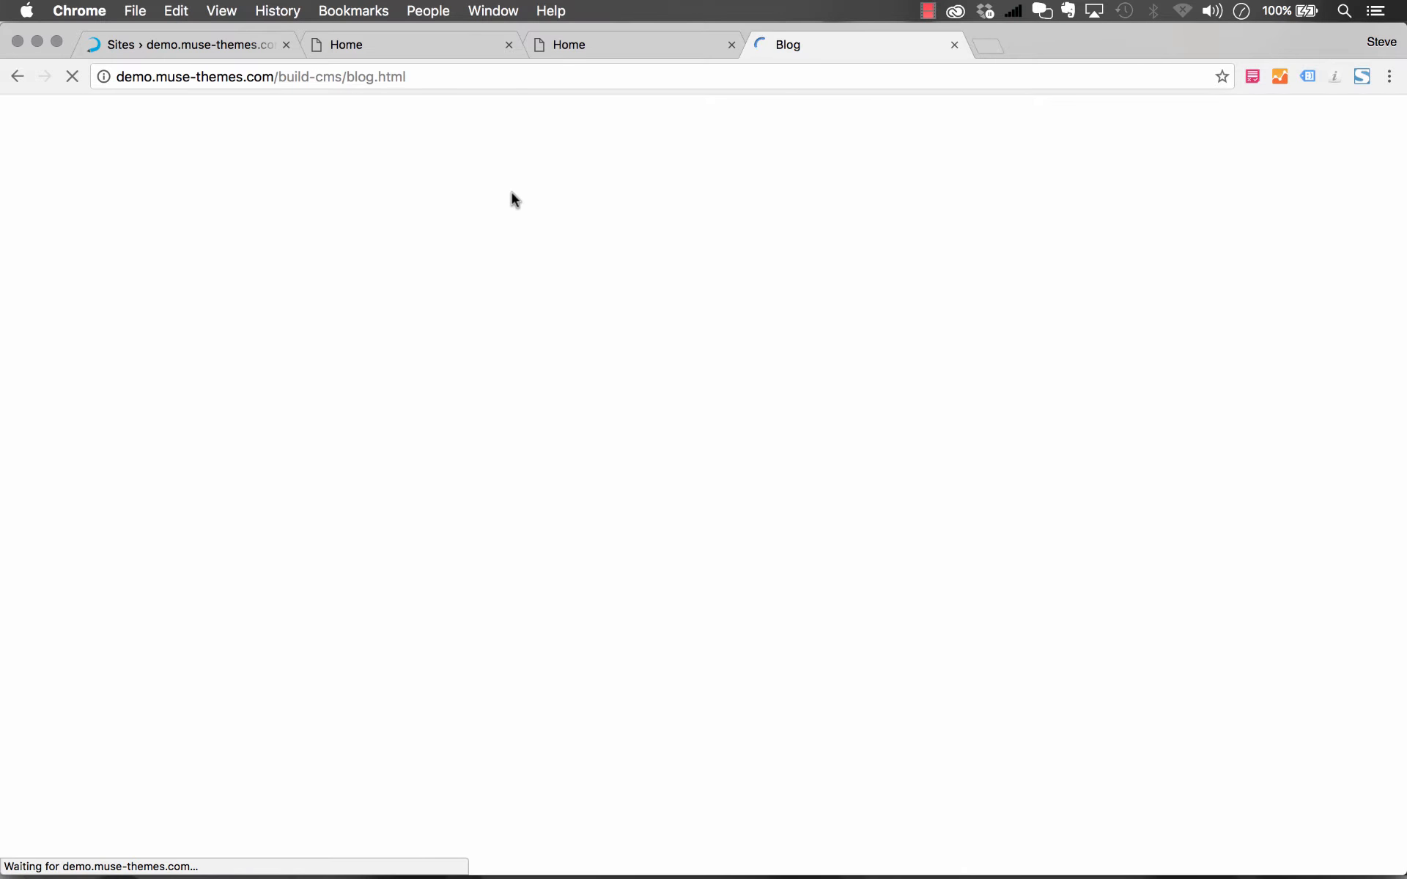
{"action": "scroll", "coordinate": [649, 249], "scroll_direction": "down", "scroll_amount": 5}
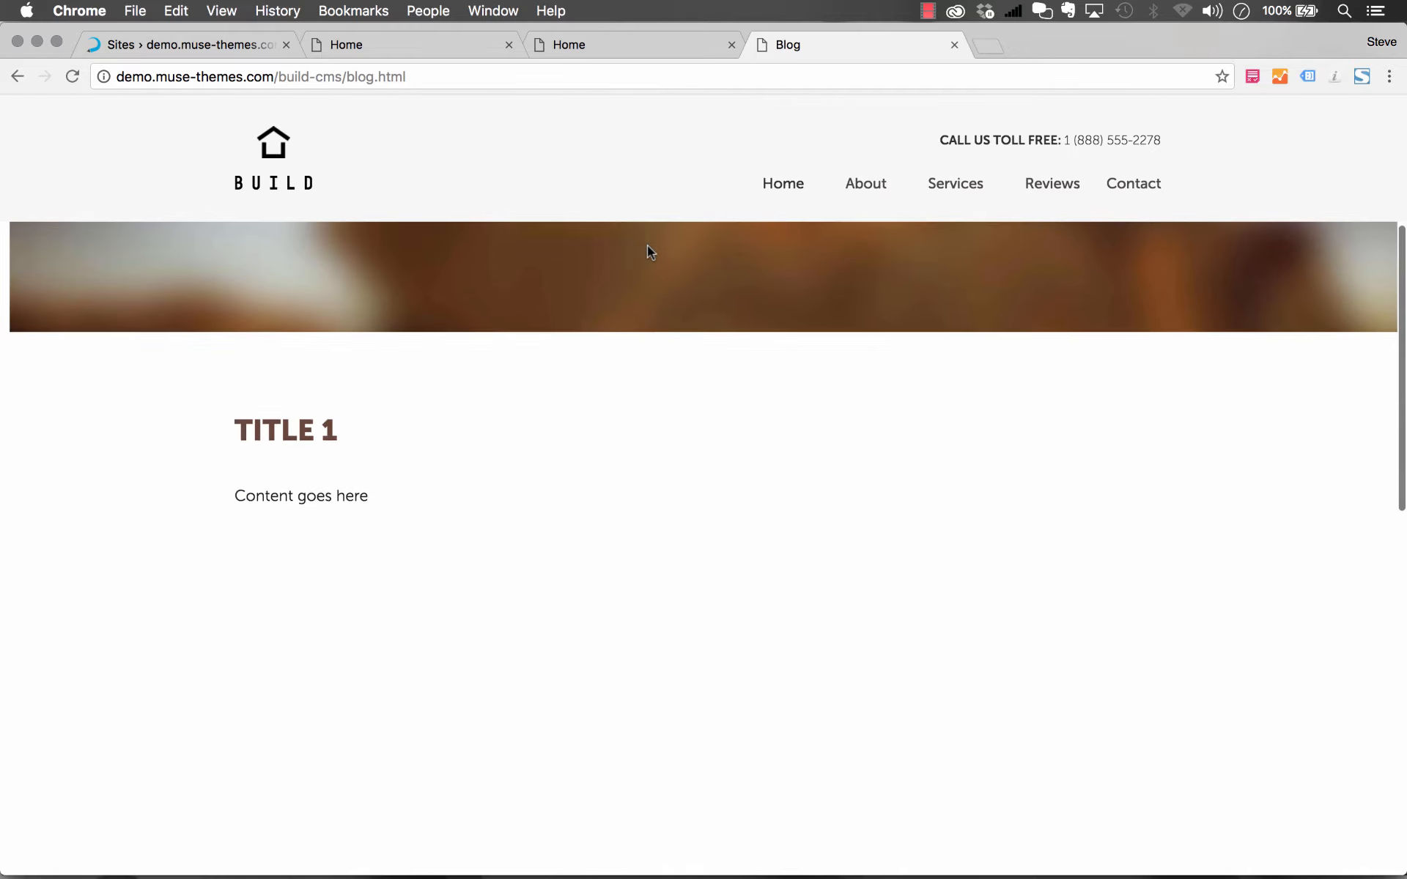
{"action": "scroll", "coordinate": [650, 252], "scroll_direction": "up", "scroll_amount": 5}
Switch to Surreal CMS, exit the open page editor and enable blog.html for editing.
{"action": "left_click", "coordinate": [190, 41]}
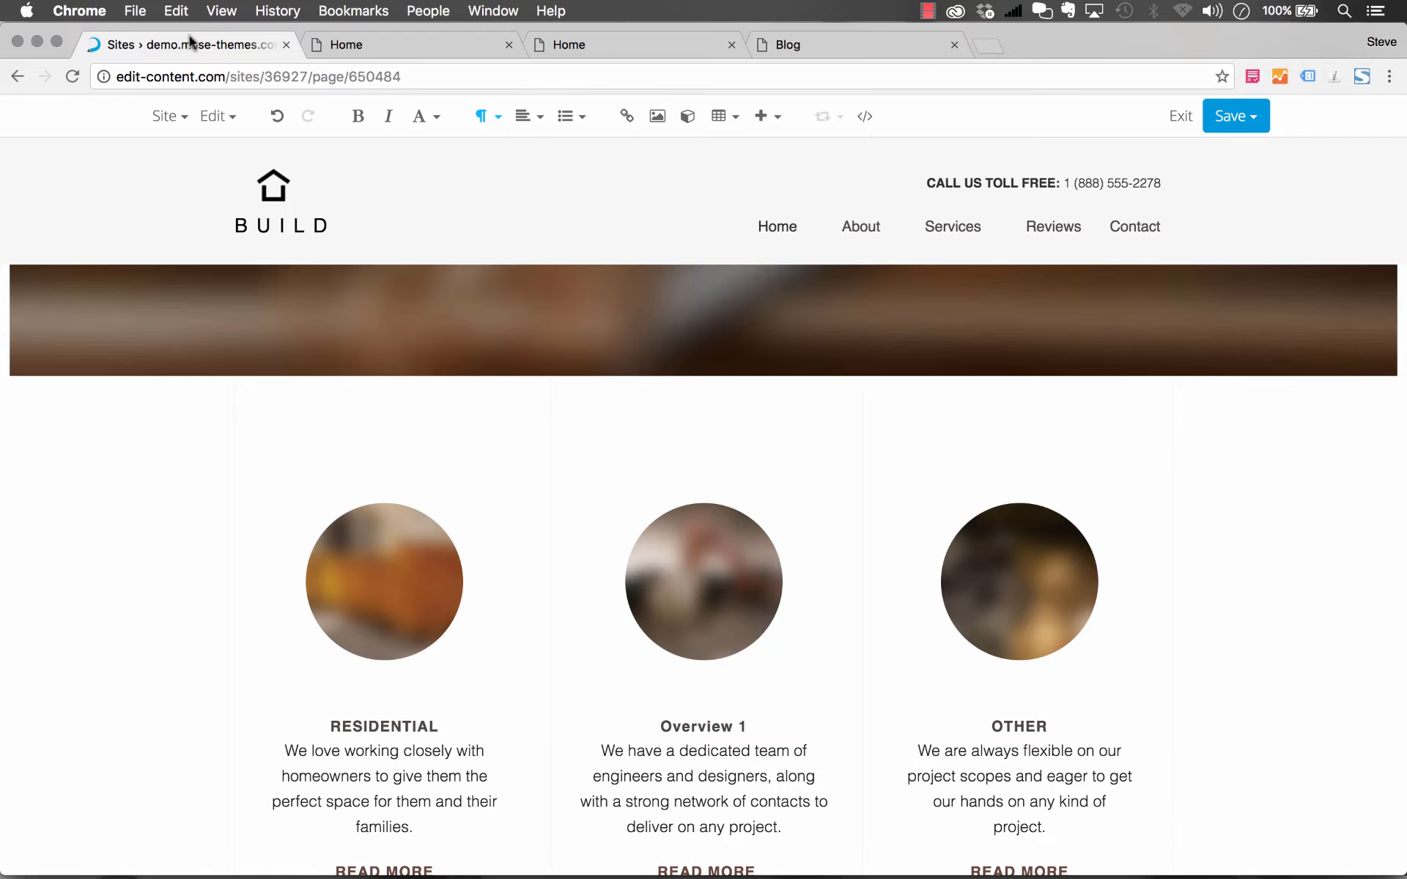
{"action": "left_click", "coordinate": [1176, 117]}
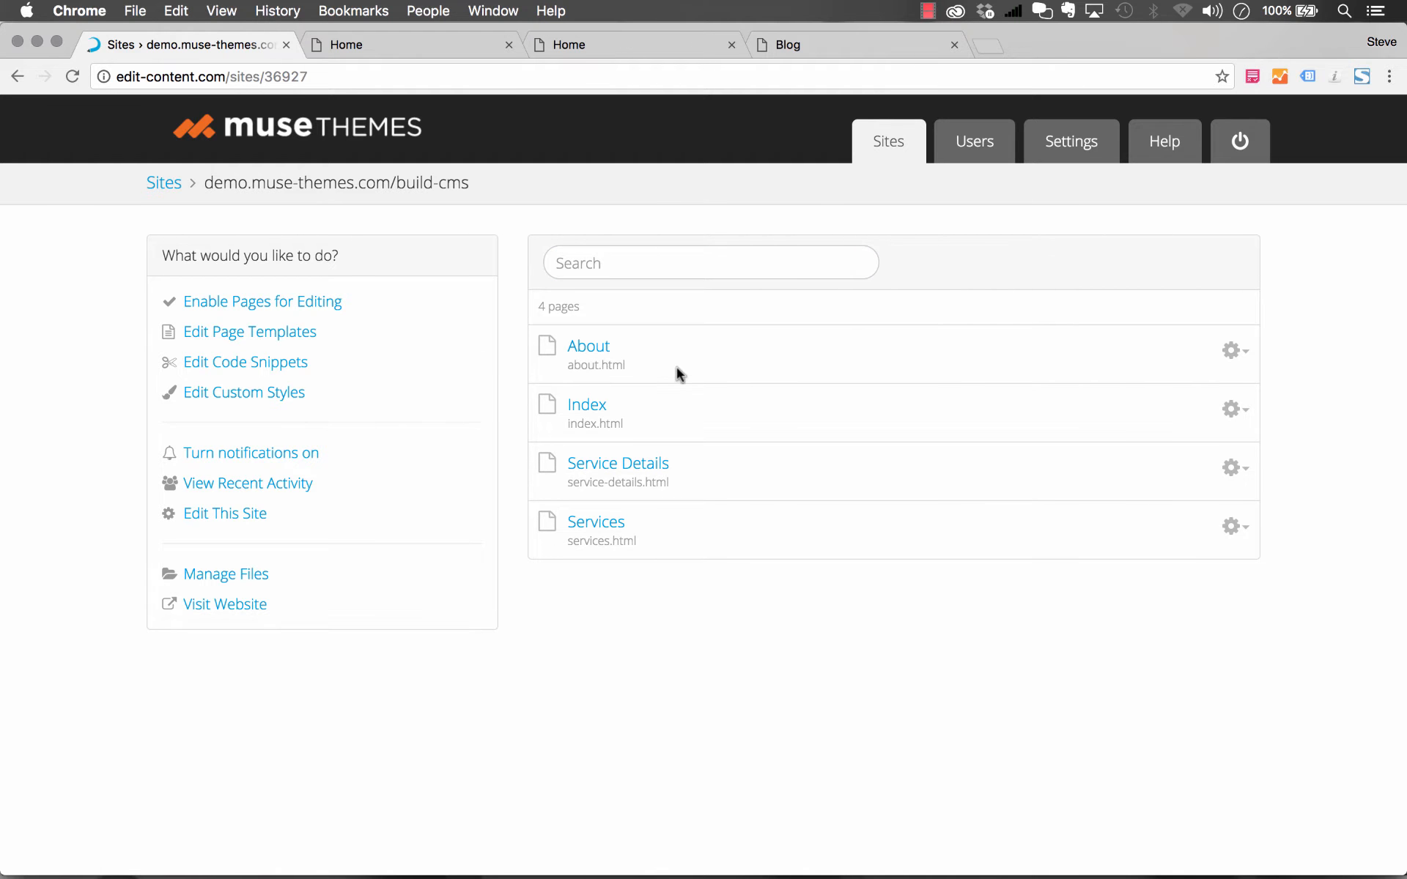
{"action": "left_click", "coordinate": [310, 304]}
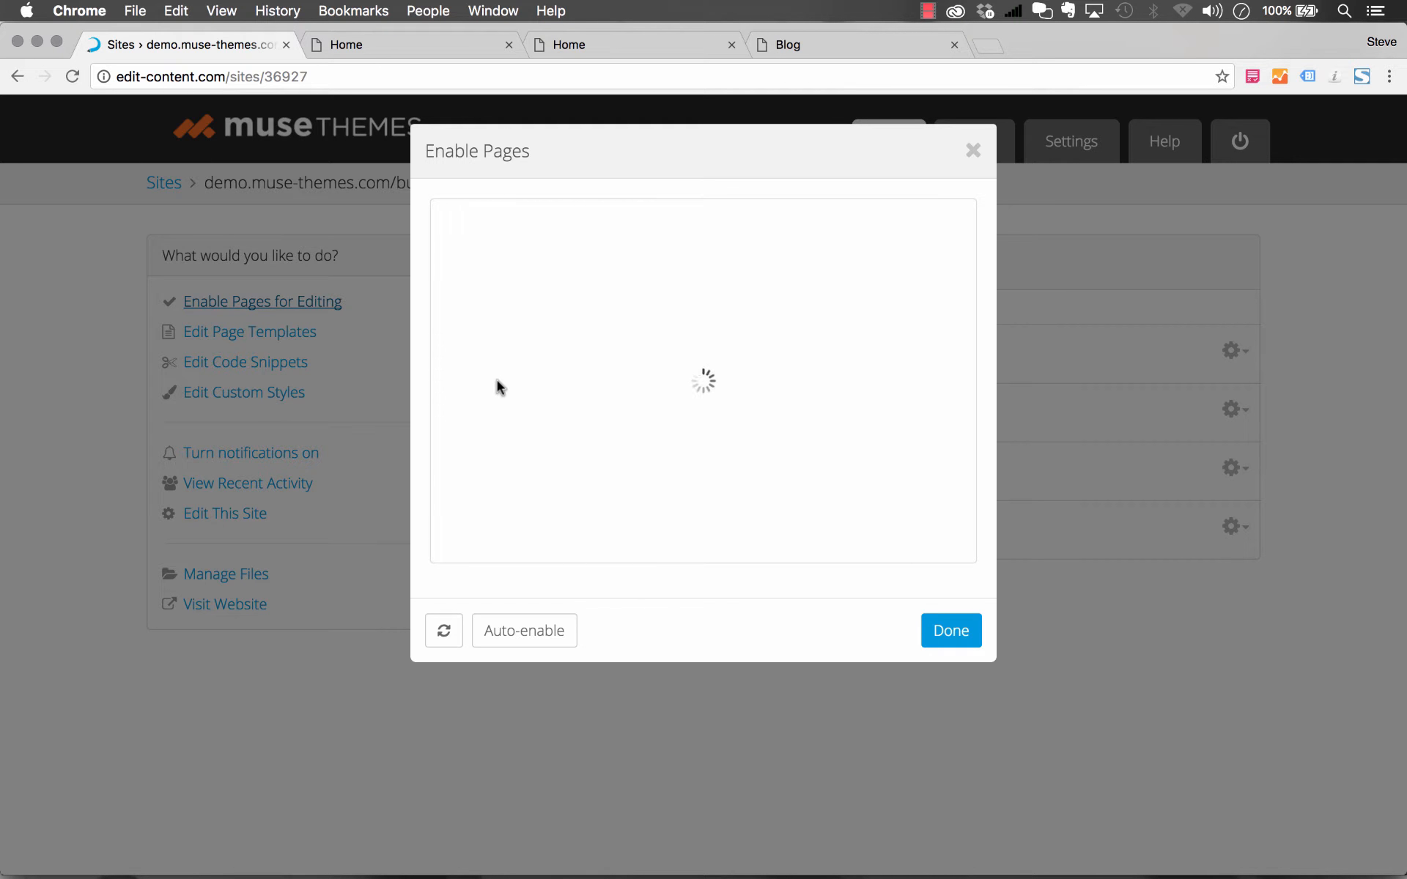
{"action": "left_click", "coordinate": [470, 364]}
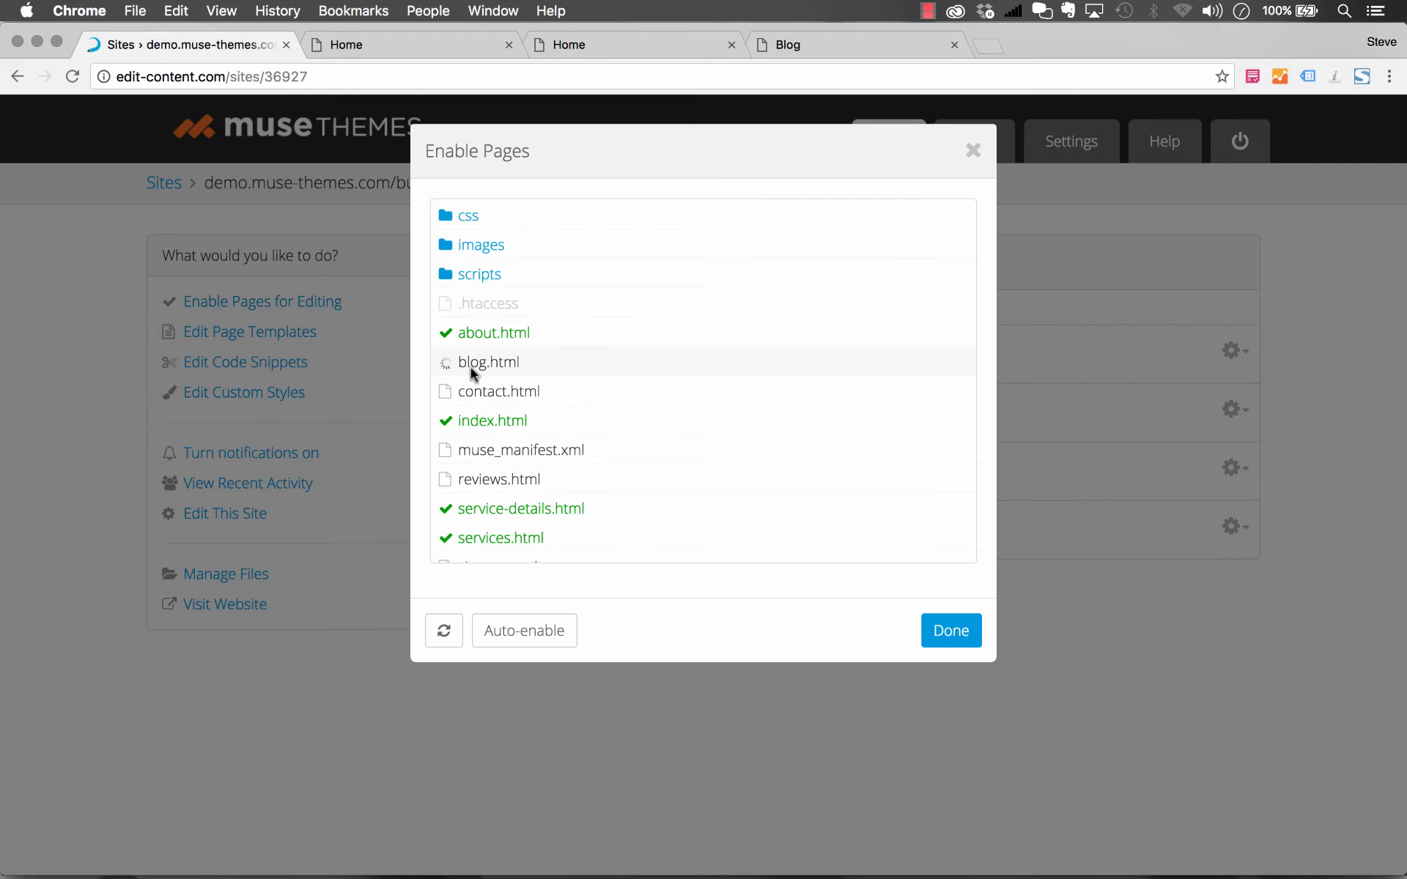
{"action": "left_click", "coordinate": [958, 630]}
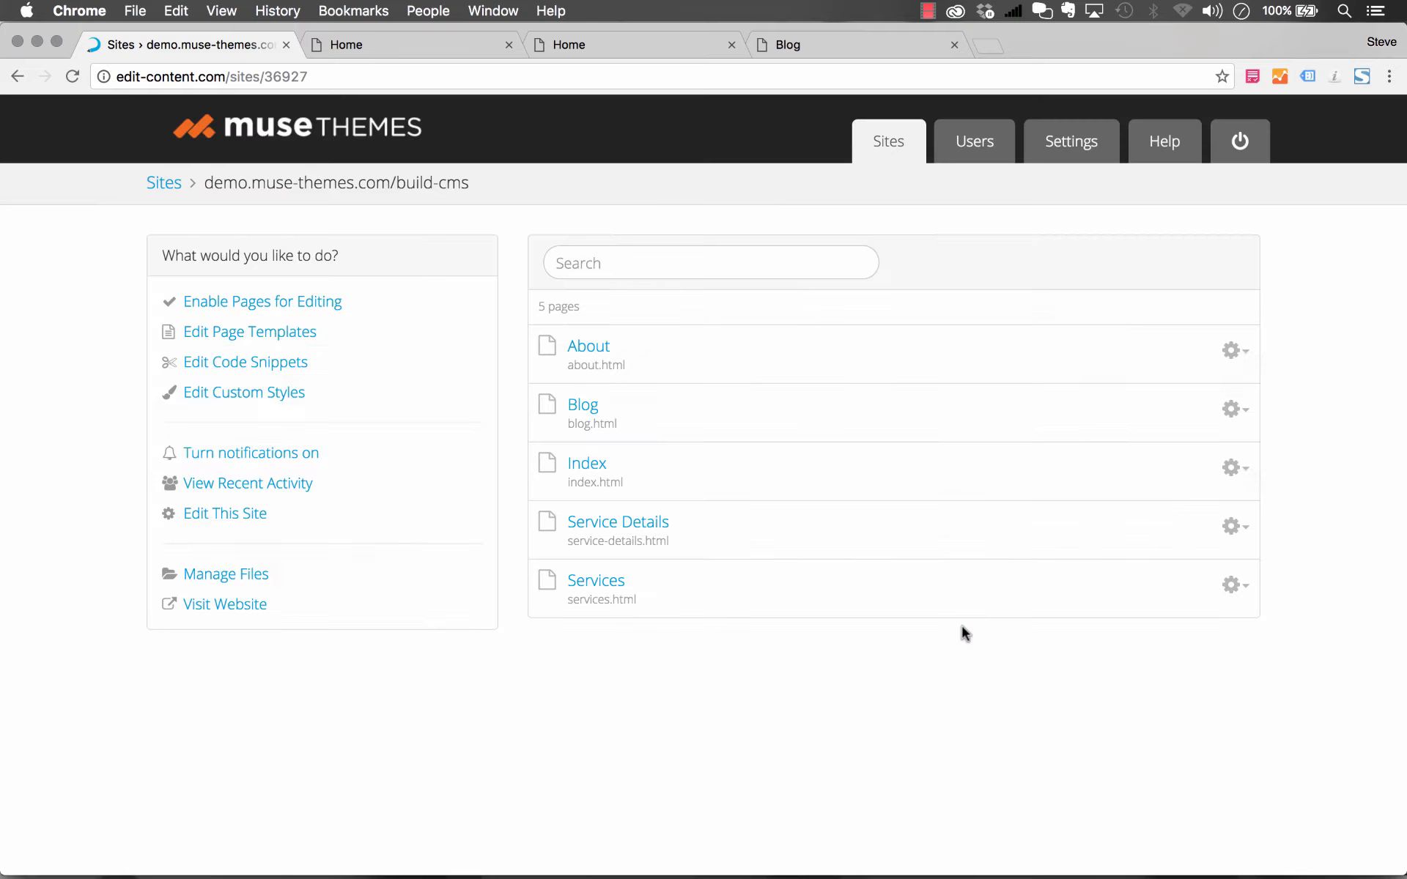
Open the Blog page for editing and replace the Title 1 heading with "POST 1 - HOW TO USE SURREAL CMS".
{"action": "left_click", "coordinate": [584, 407]}
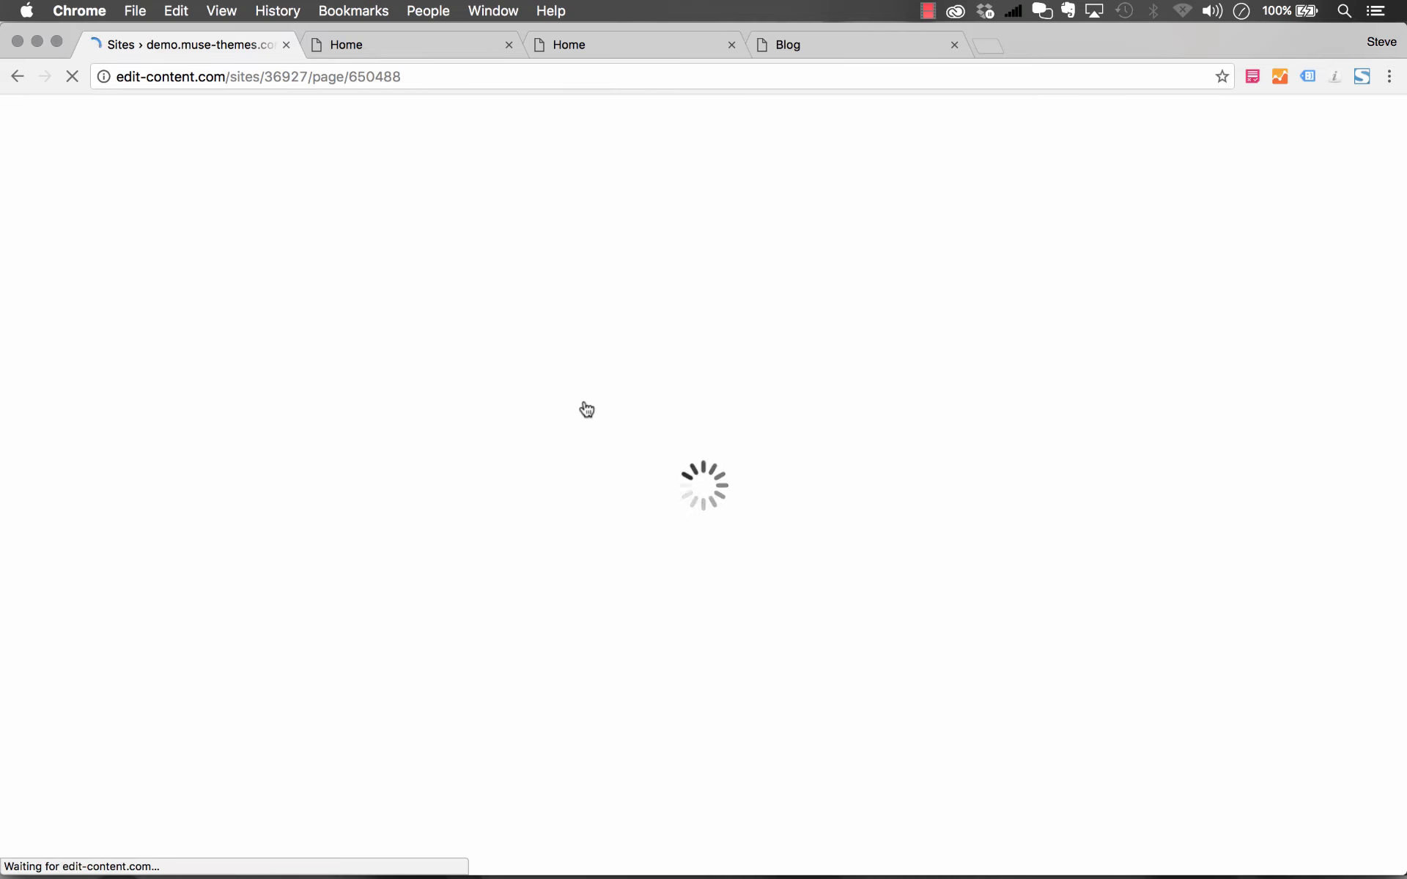
{"action": "scroll", "coordinate": [586, 408], "scroll_direction": "down", "scroll_amount": 5}
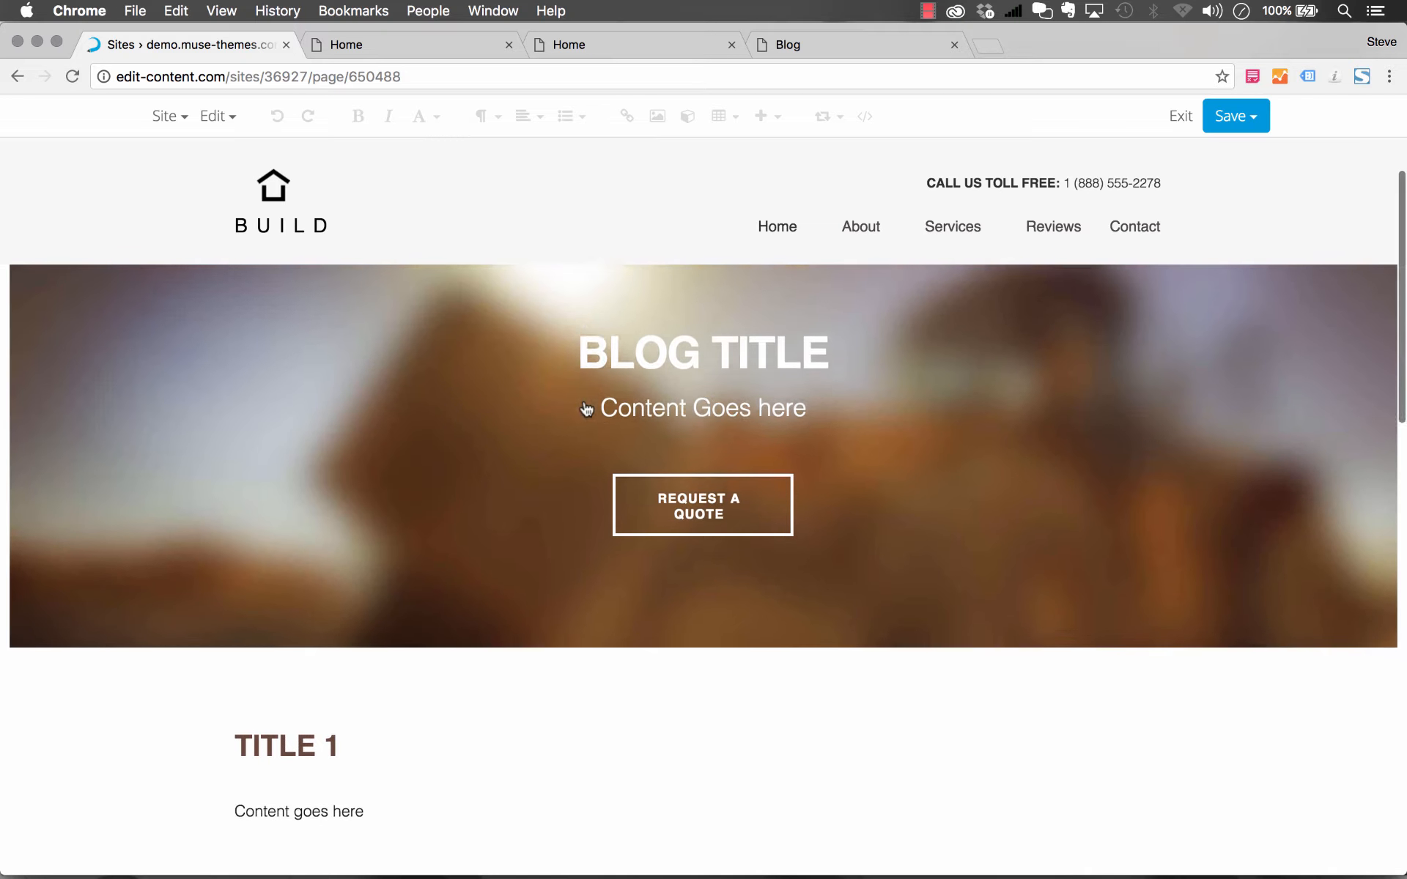
{"action": "left_click", "coordinate": [327, 484]}
{"action": "left_click_drag", "start_coordinate": [346, 481], "coordinate": [229, 487]}
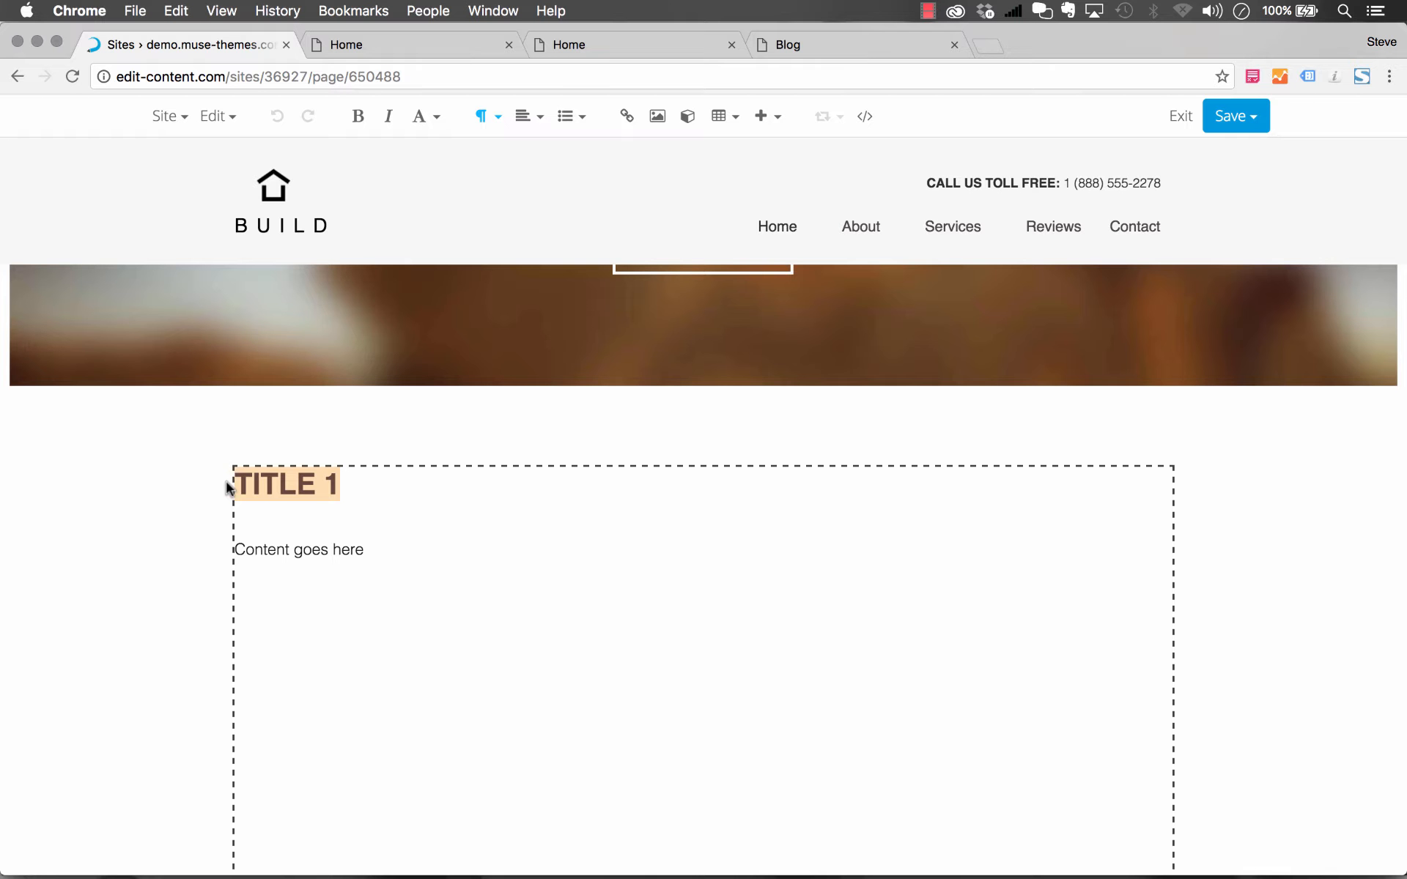
{"action": "type", "text": "POST 1 - HOW TO USE X"}
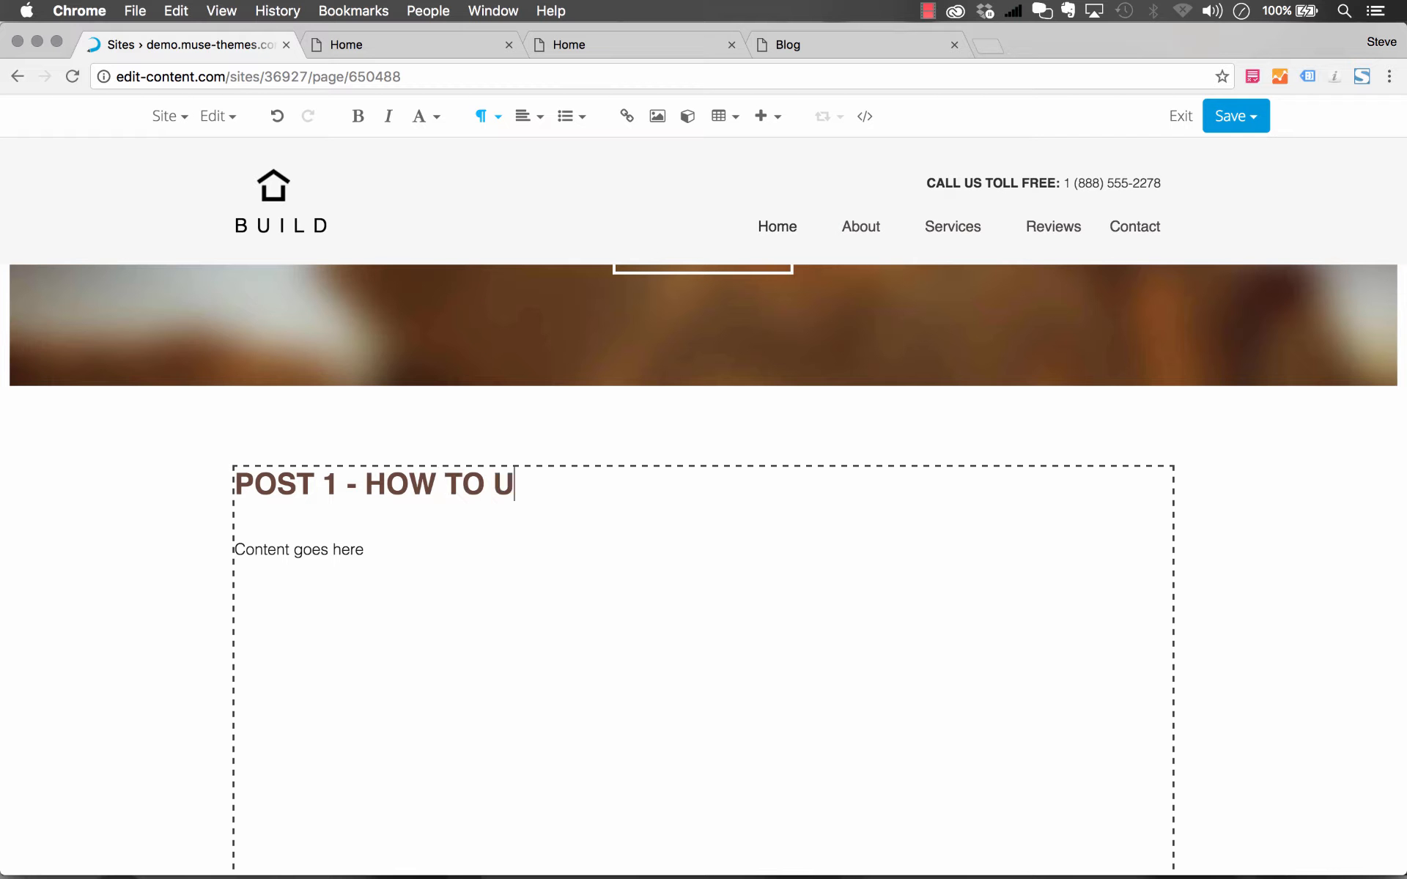
{"action": "type", "text": "U"}
{"action": "key", "text": "BackSpace"}
{"action": "key", "text": "BackSpace"}
{"action": "type", "text": "SURREAL CMS"}
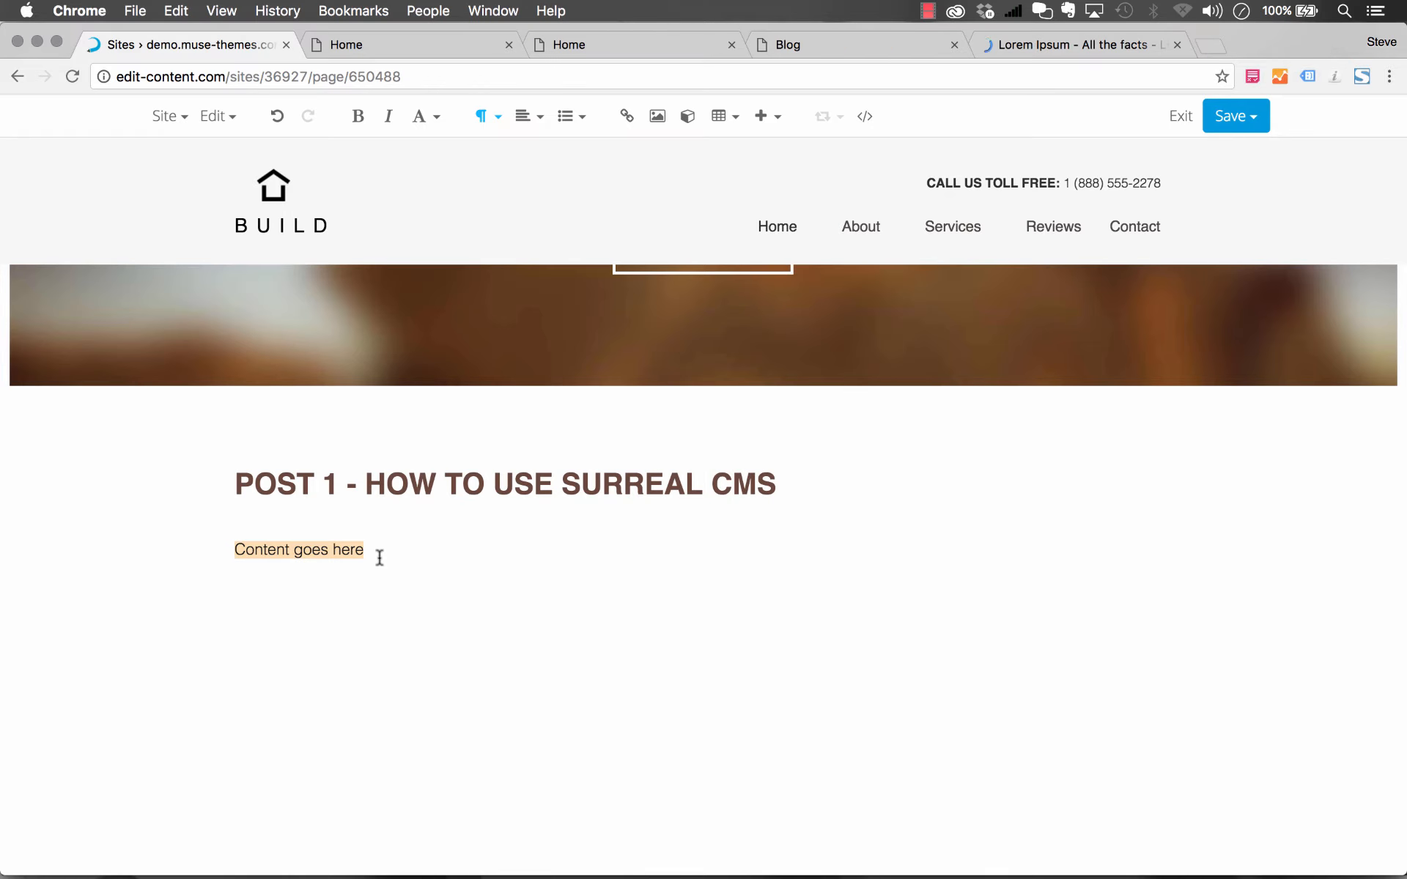
Switch to lipsum.com, generate five paragraphs of Lorem Ipsum and copy the first paragraph.
{"action": "left_click", "coordinate": [1092, 42]}
{"action": "scroll", "coordinate": [990, 726], "scroll_direction": "down", "scroll_amount": 5}
{"action": "left_click", "coordinate": [989, 729]}
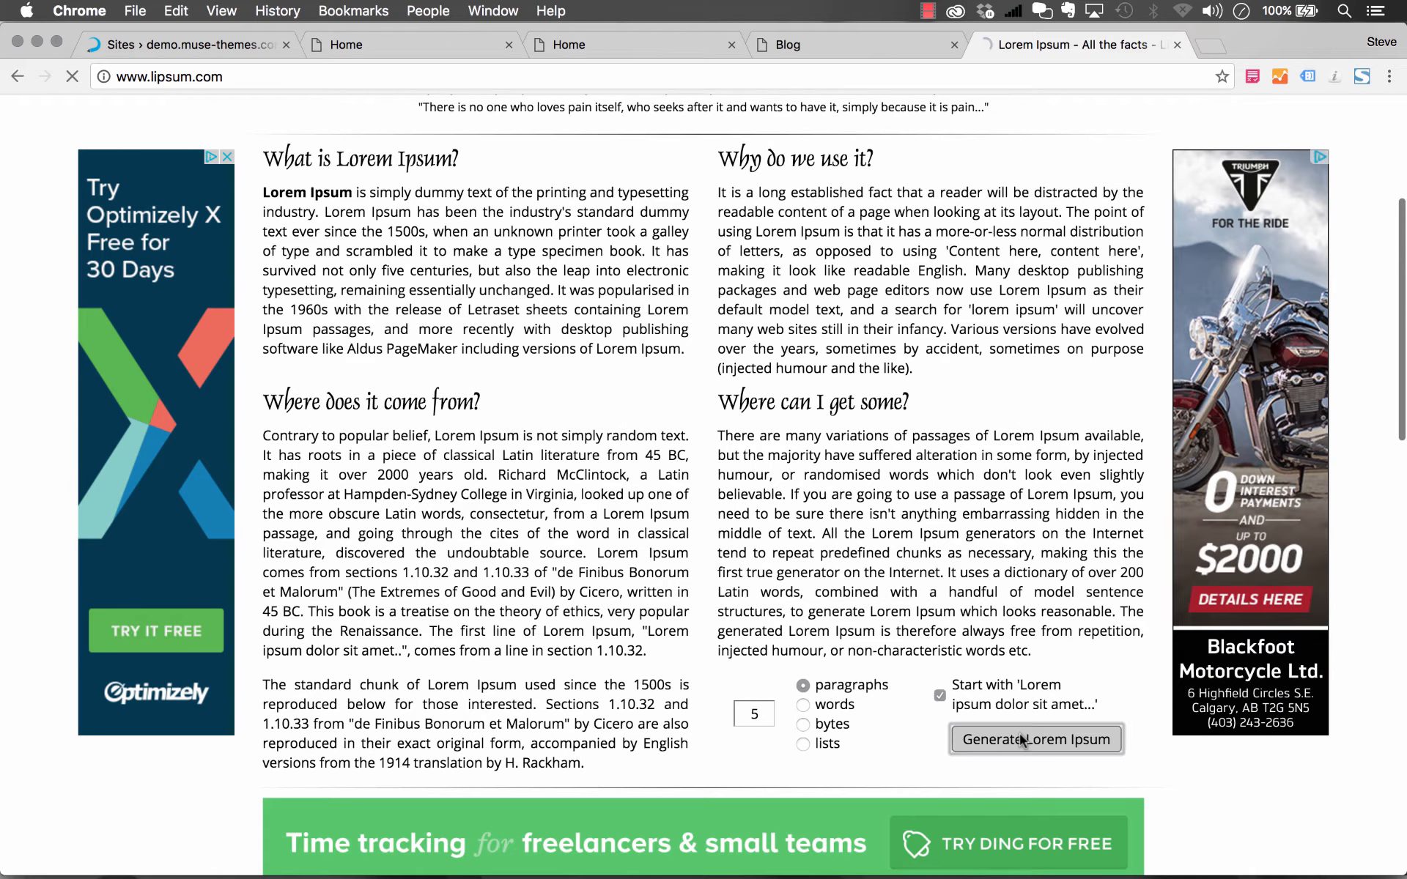
{"action": "left_click_drag", "start_coordinate": [773, 414], "coordinate": [266, 478]}
{"action": "key", "text": "super+c"}
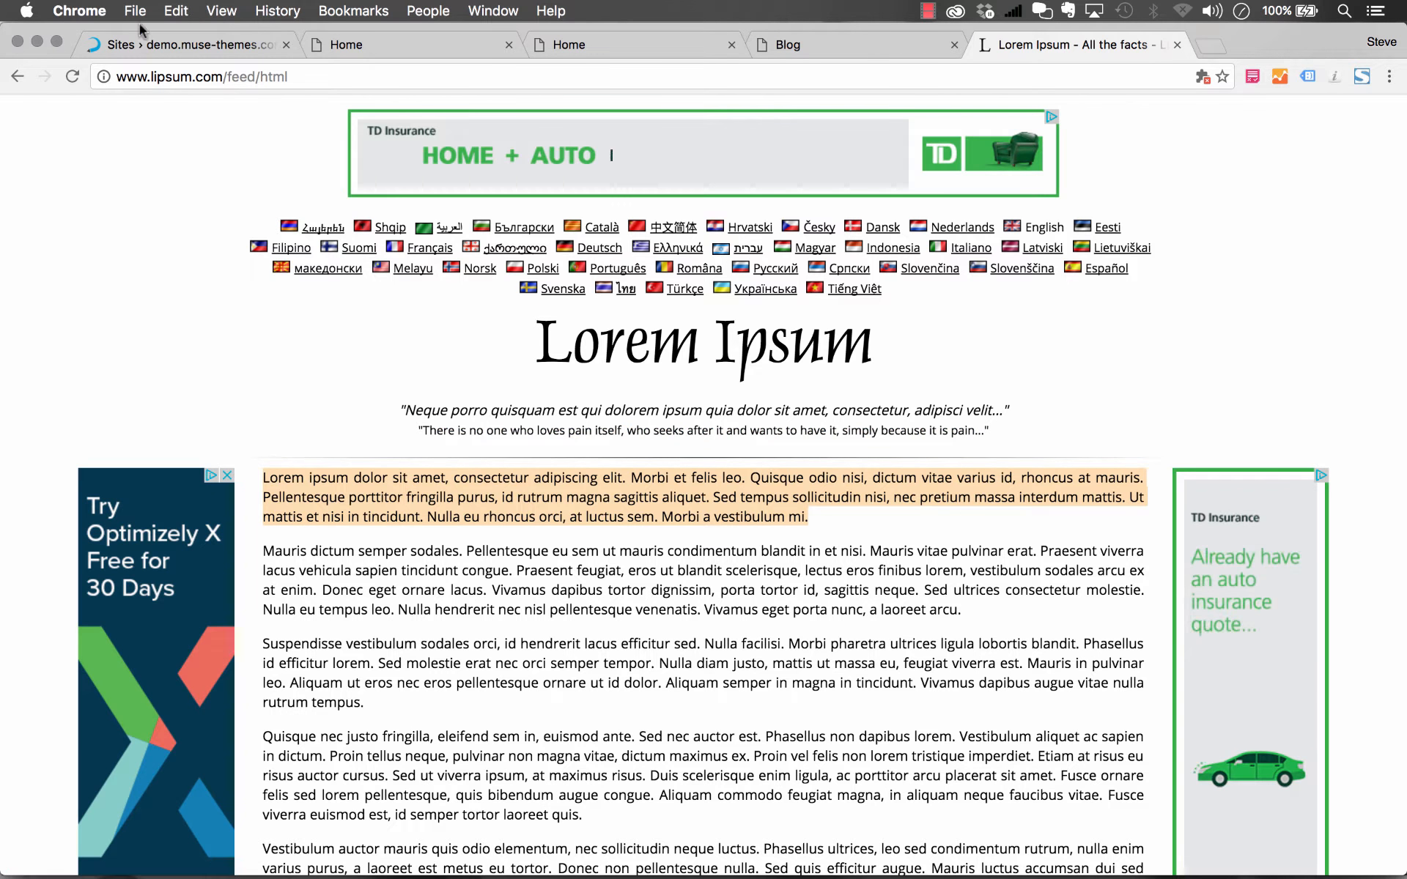
Return to the Blog page editor and replace "Content goes here" under the post heading with the copied paragraph.
{"action": "left_click", "coordinate": [169, 44]}
{"action": "left_click", "coordinate": [412, 546]}
{"action": "left_click_drag", "start_coordinate": [412, 545], "coordinate": [226, 540]}
{"action": "key", "text": "super+v"}
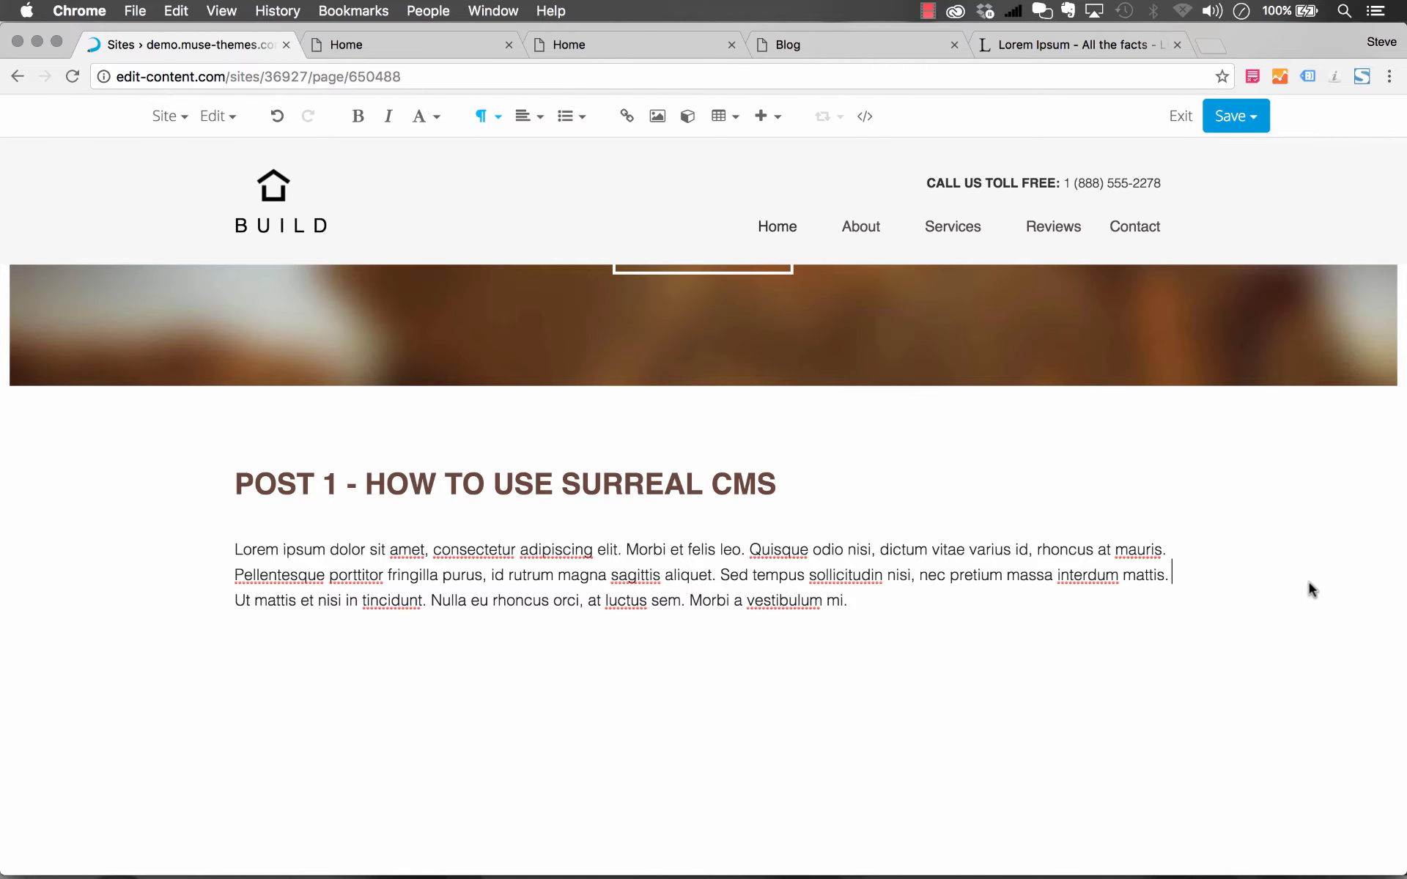
Change the hero heading to "MUSETHEMES BLOG" and its subheading to "Web Design Tutorials".
{"action": "scroll", "coordinate": [569, 553], "scroll_direction": "up", "scroll_amount": 5}
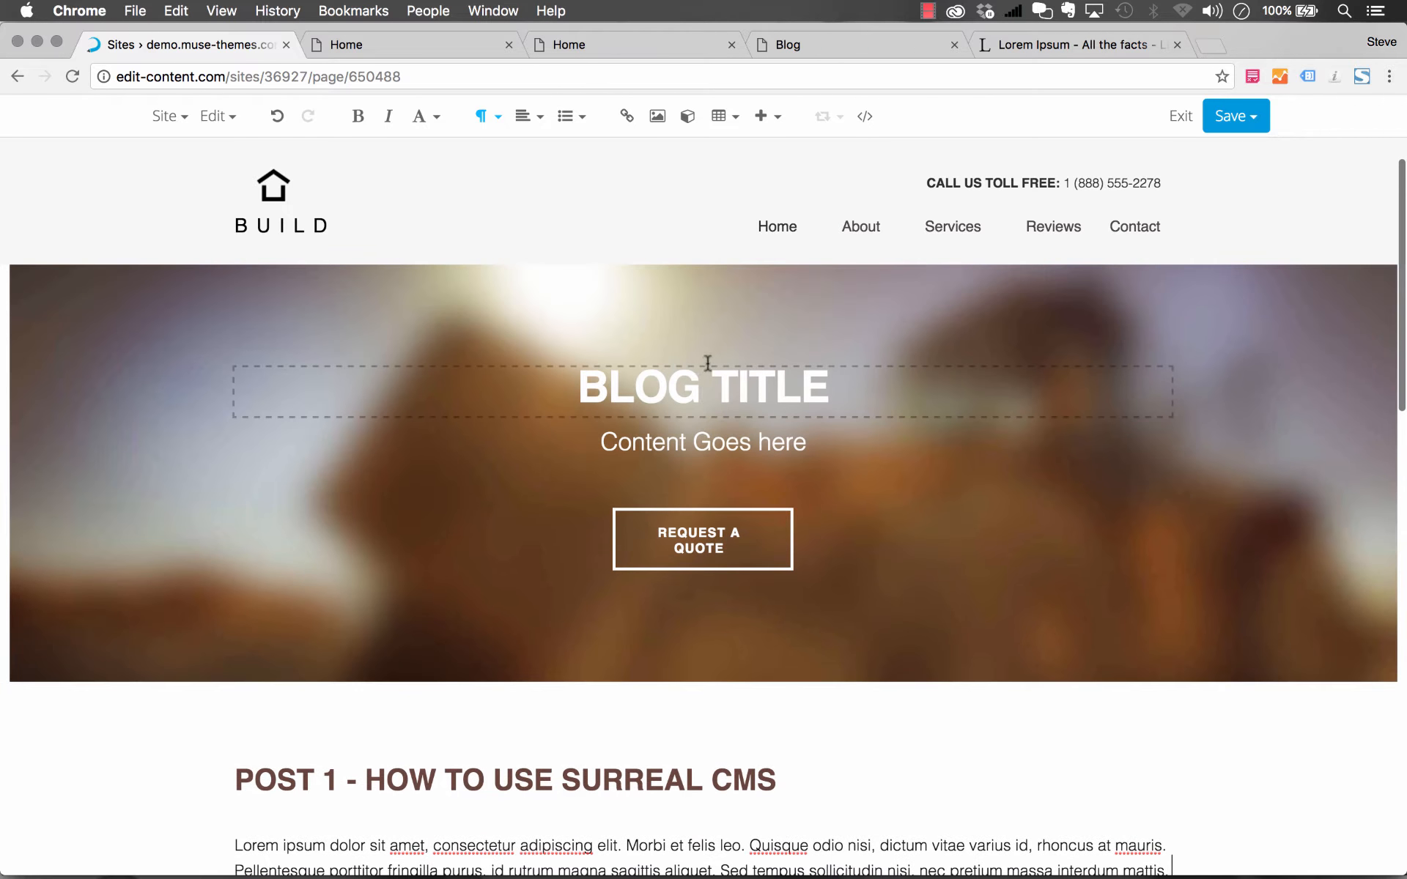
{"action": "triple_click", "coordinate": [698, 382]}
{"action": "type", "text": "MUSETHEMES BLOG"}
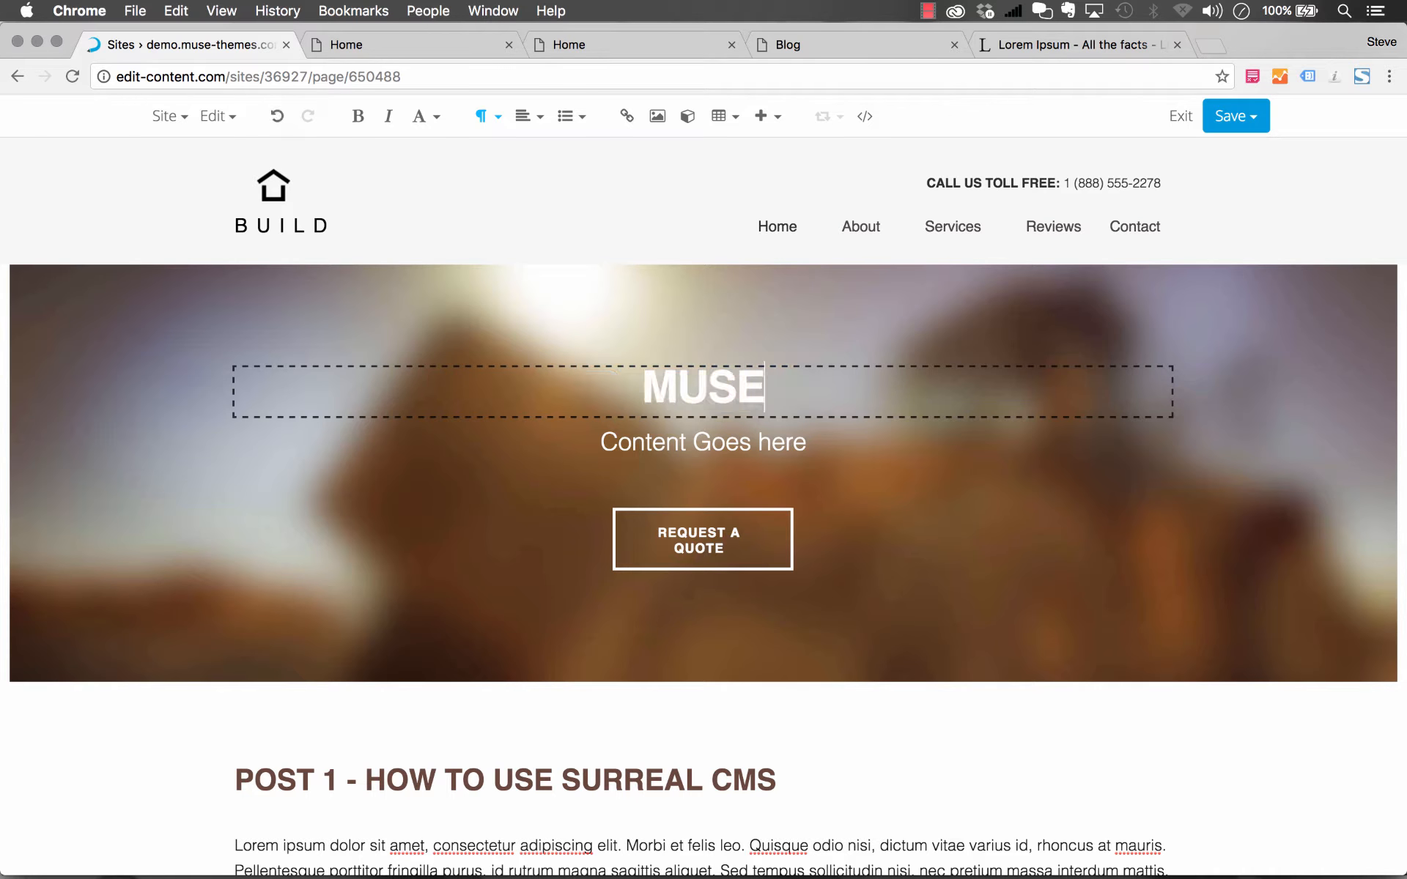
{"action": "triple_click", "coordinate": [707, 446]}
{"action": "type", "text": "Web De"}
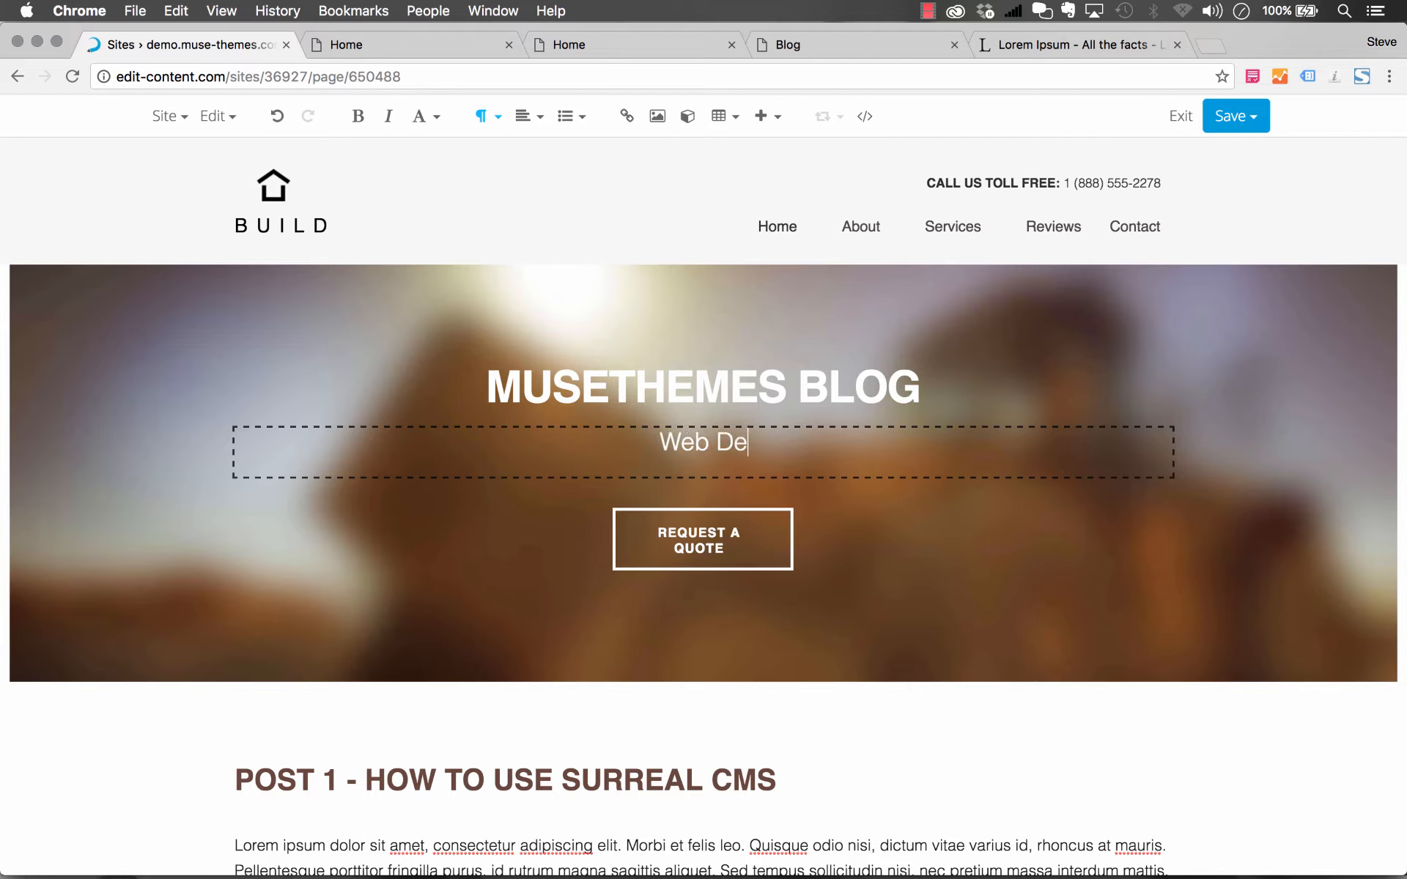
{"action": "type", "text": "sign Tutorials"}
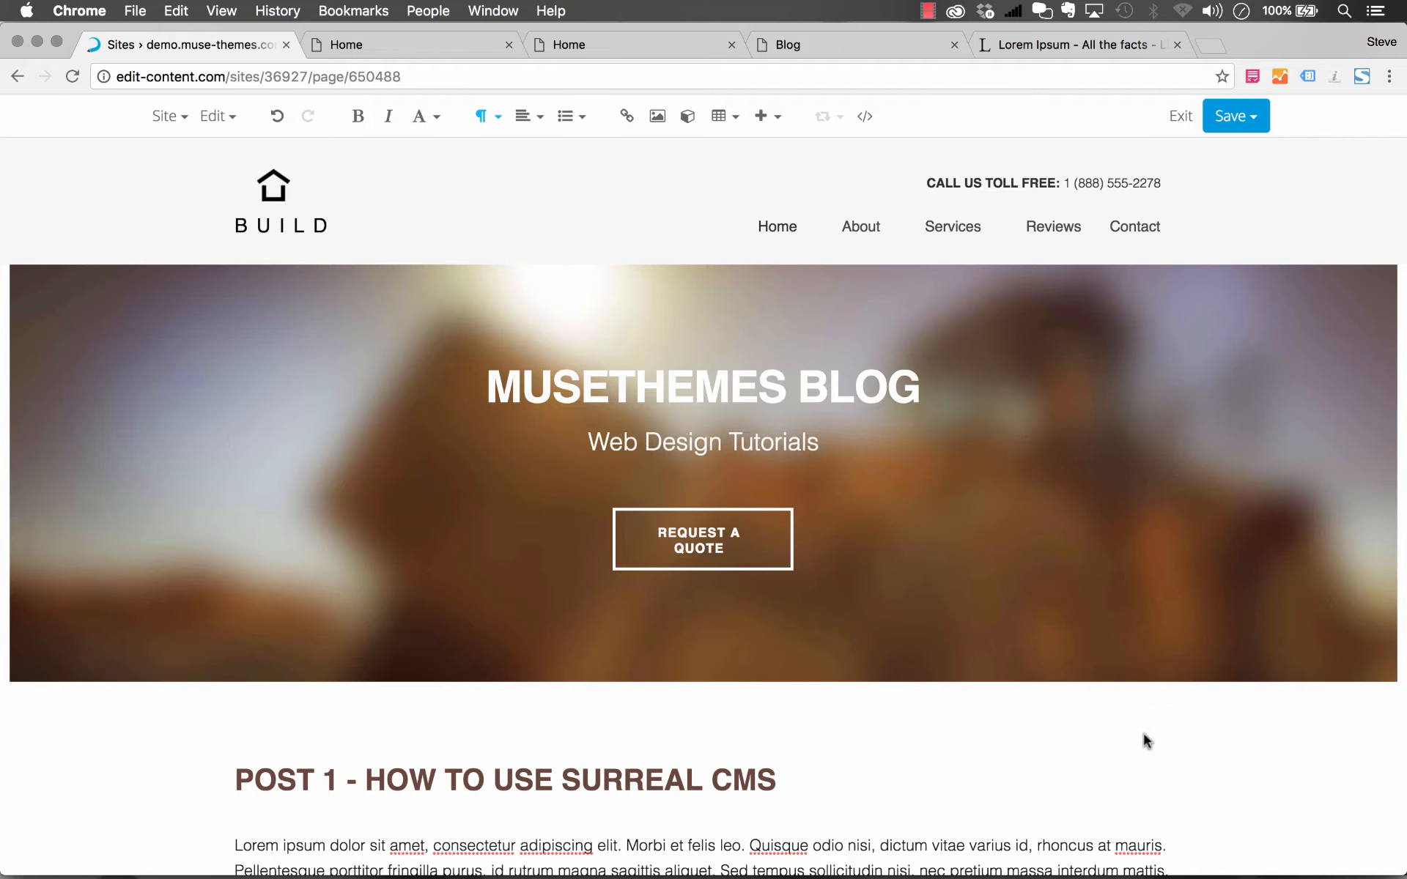
Publish the edited Blog page without exiting the editor.
{"action": "scroll", "coordinate": [967, 687], "scroll_direction": "down", "scroll_amount": 5}
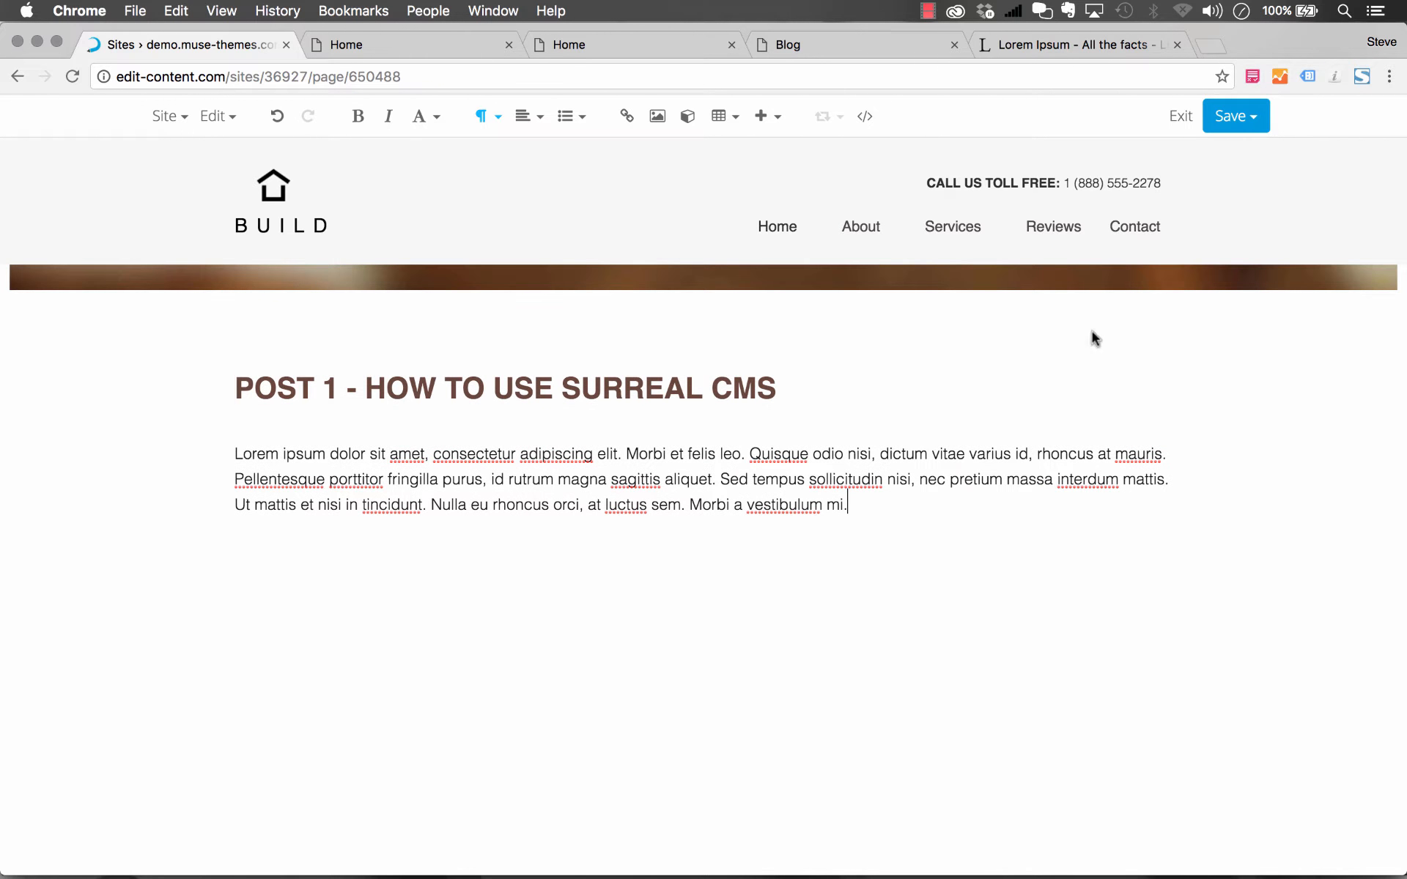
{"action": "left_click", "coordinate": [1249, 118]}
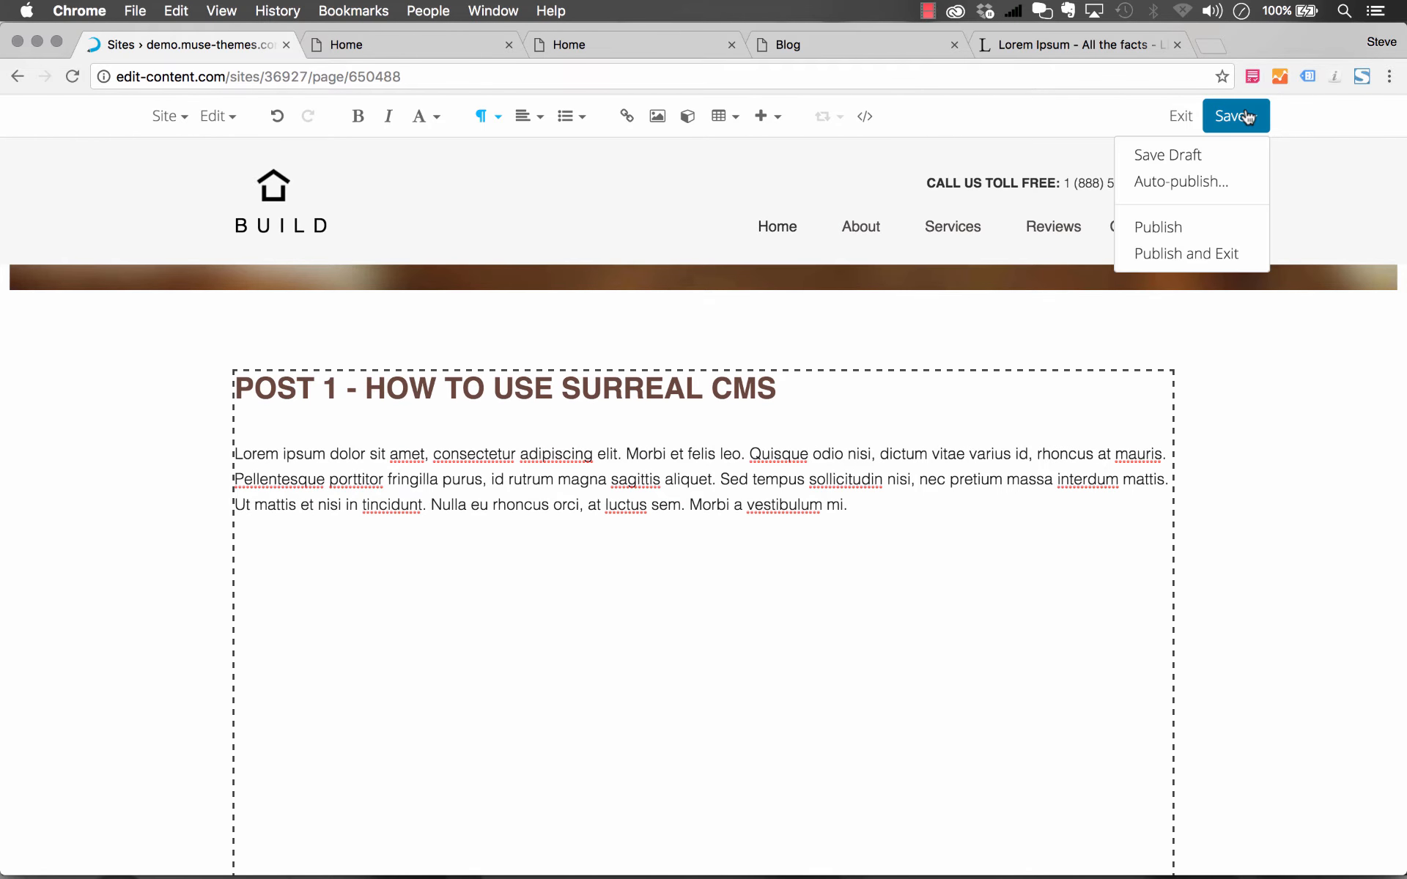
{"action": "left_click", "coordinate": [1143, 225]}
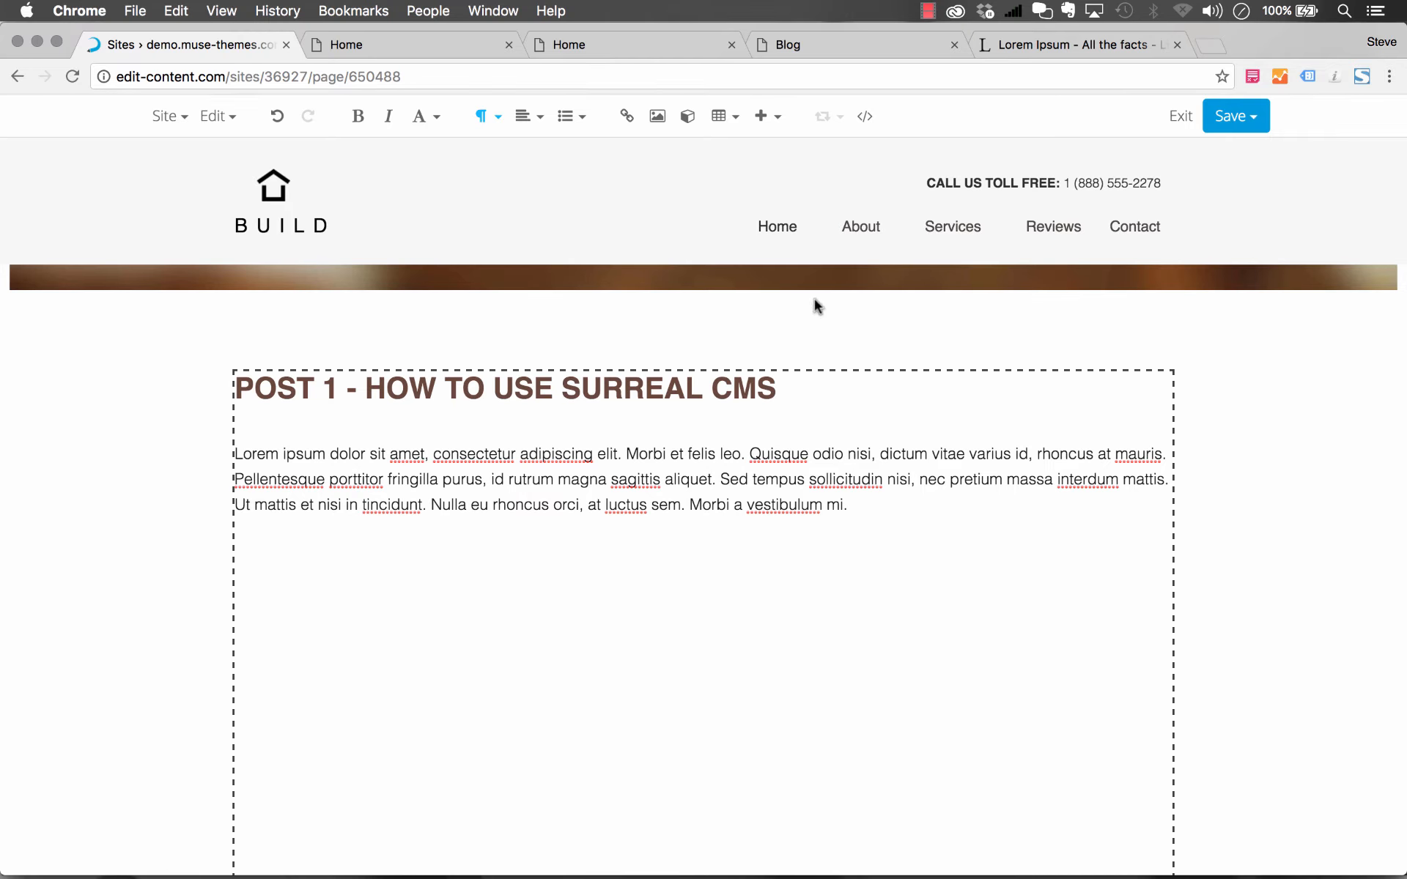
Start inserting an image in the post region, browse the site files, and create and open a folder named "uploads".
{"action": "left_click", "coordinate": [657, 116]}
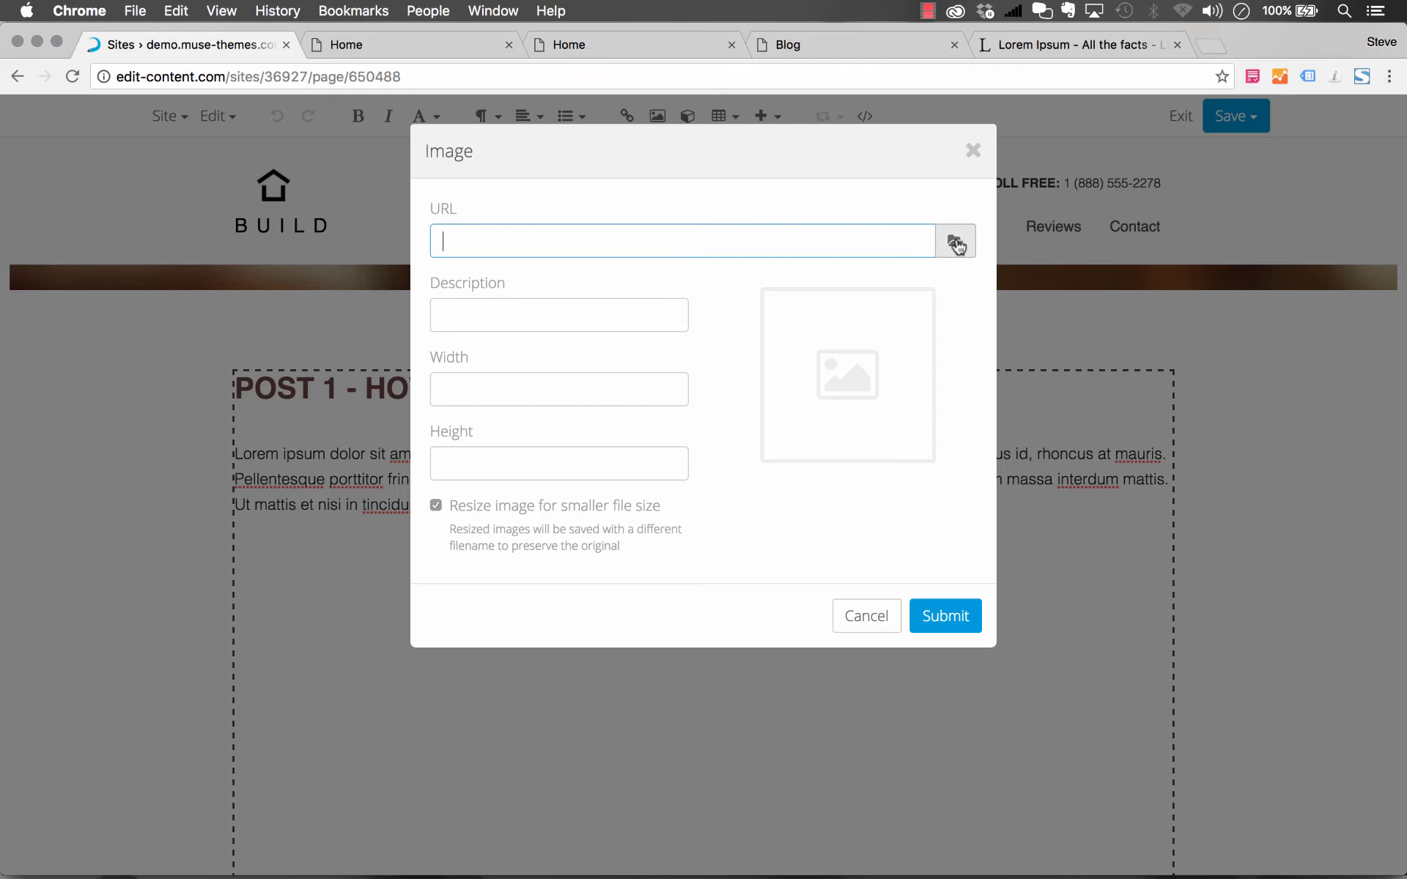
{"action": "left_click", "coordinate": [955, 242]}
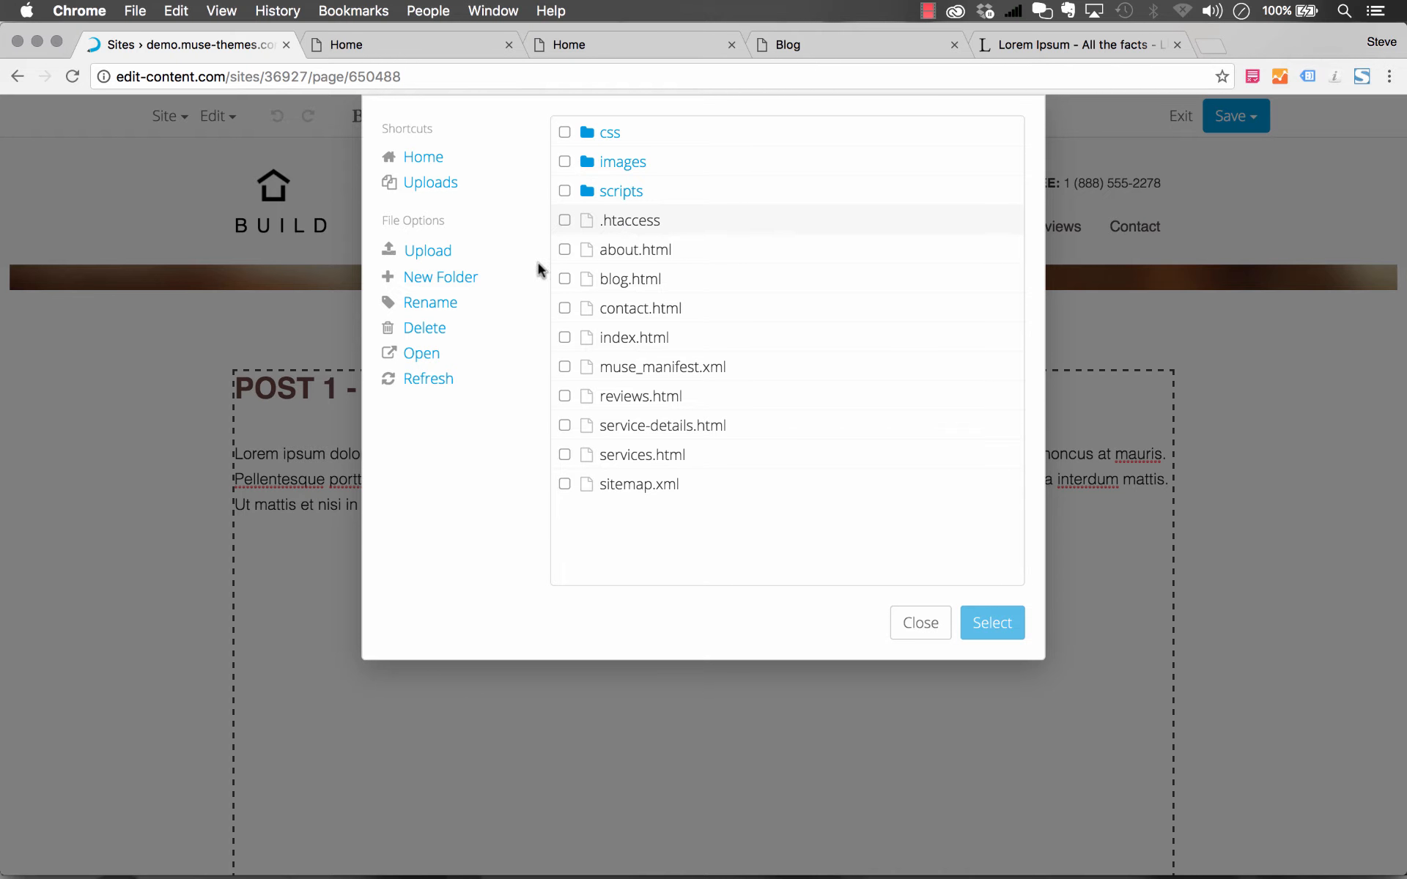
{"action": "left_click", "coordinate": [444, 279]}
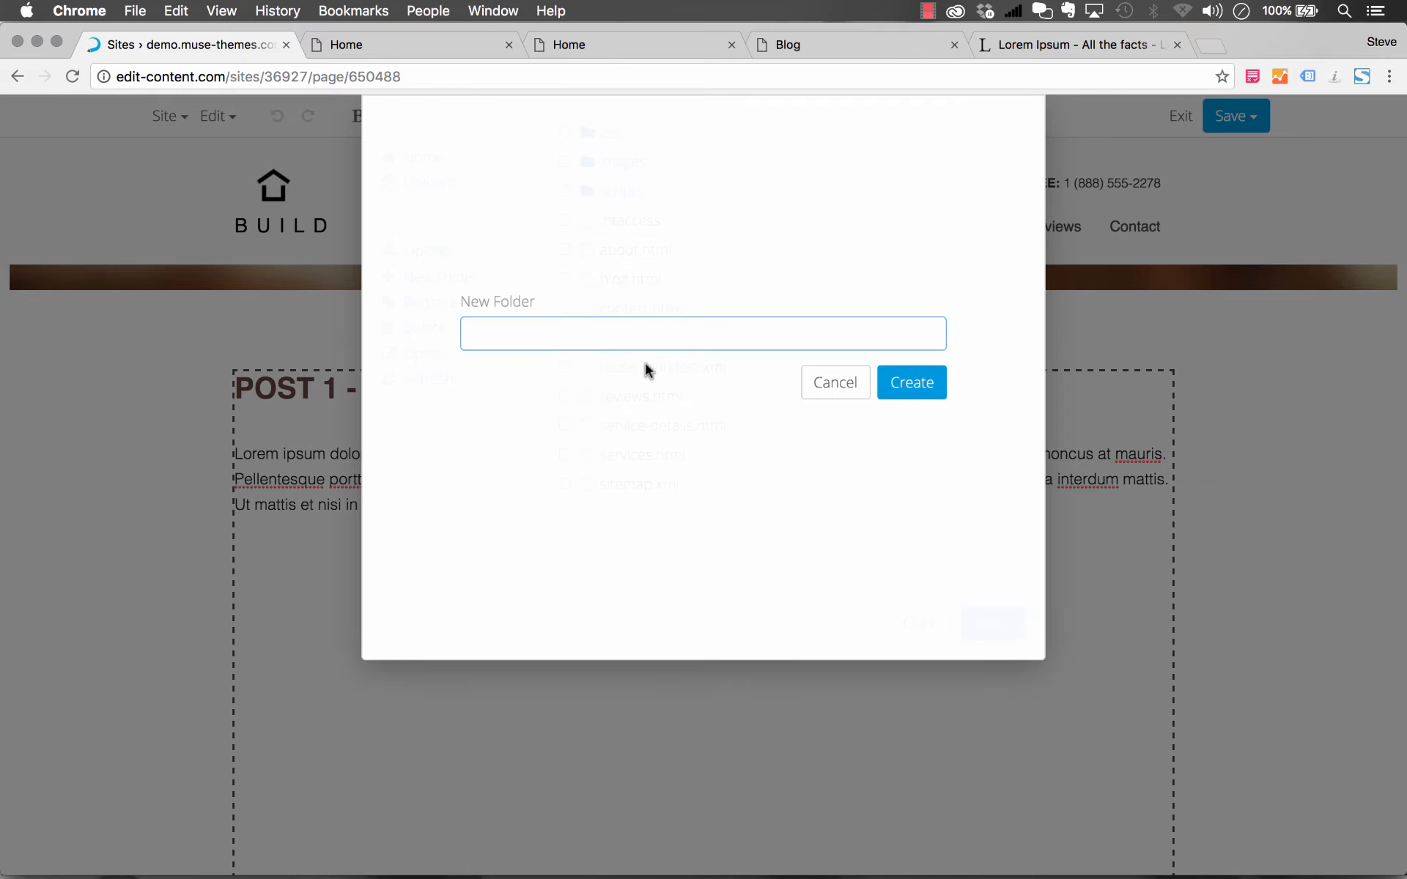
{"action": "type", "text": "uploads"}
{"action": "left_click", "coordinate": [910, 387]}
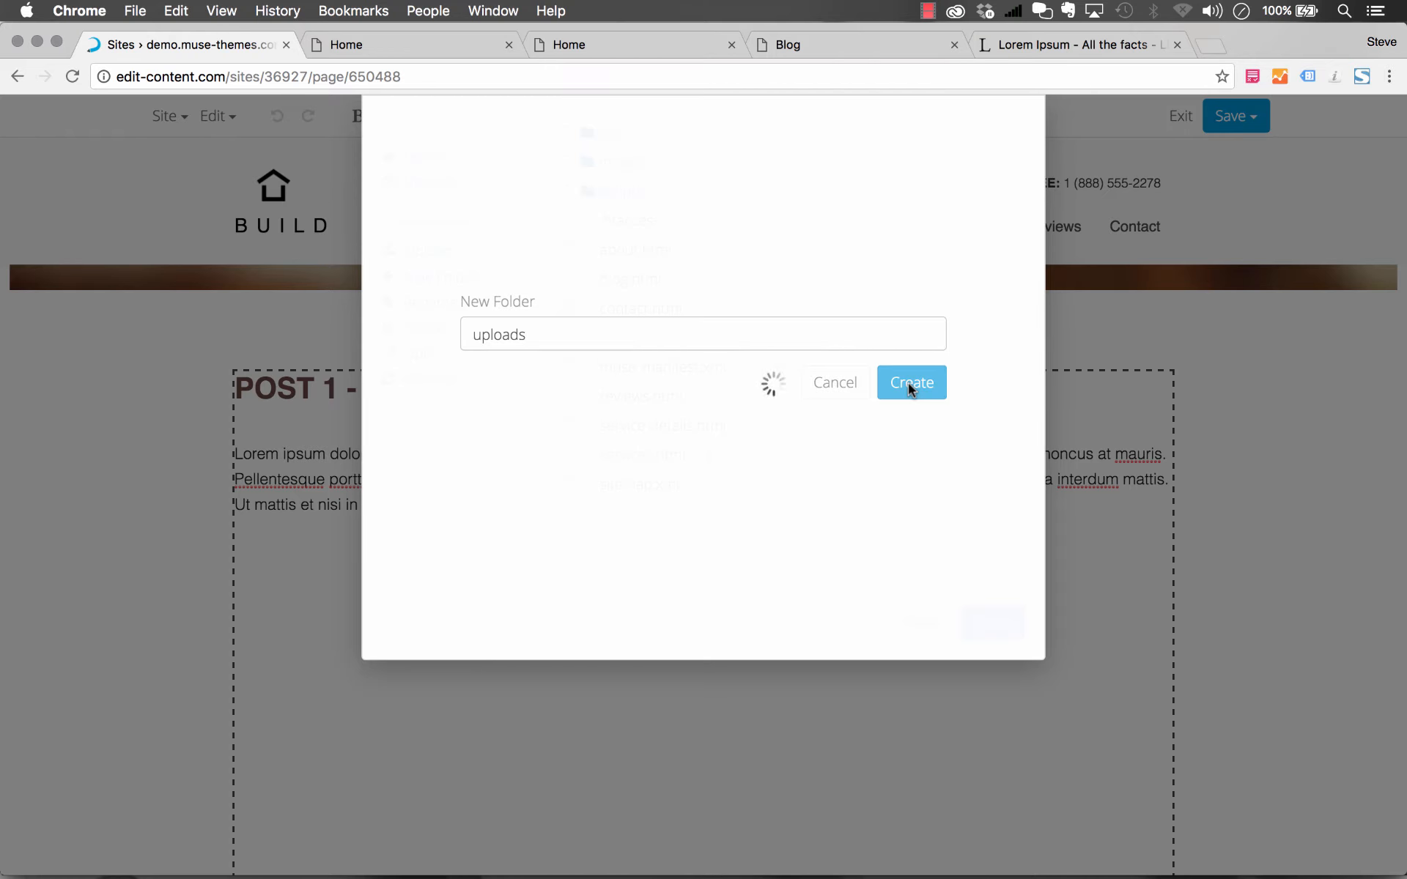
{"action": "left_click", "coordinate": [632, 221]}
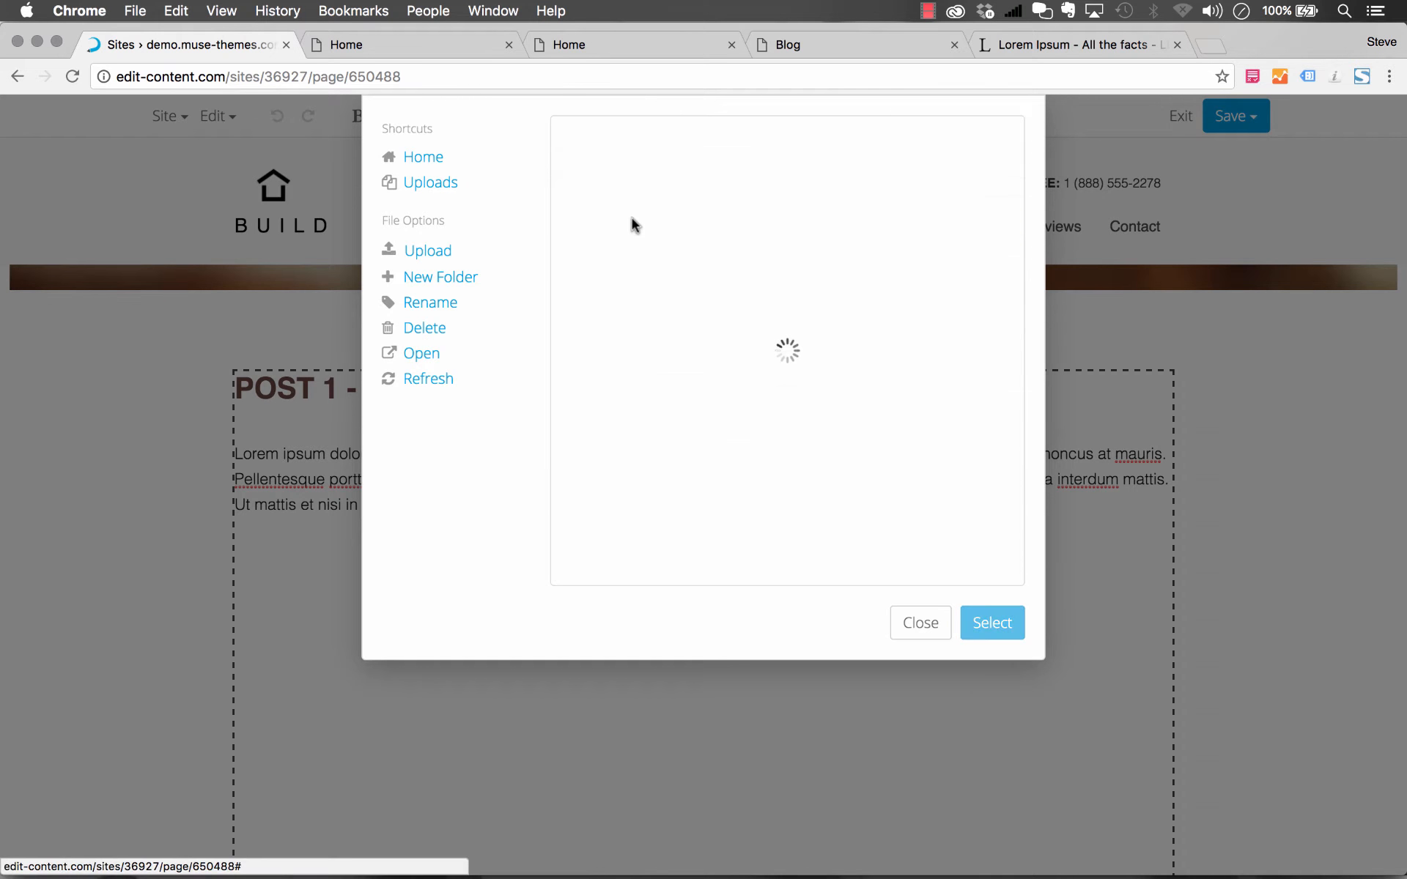
Upload skateboard_large.jpg from the local Demo images into the uploads folder and choose it as the image to insert.
{"action": "left_click", "coordinate": [442, 251]}
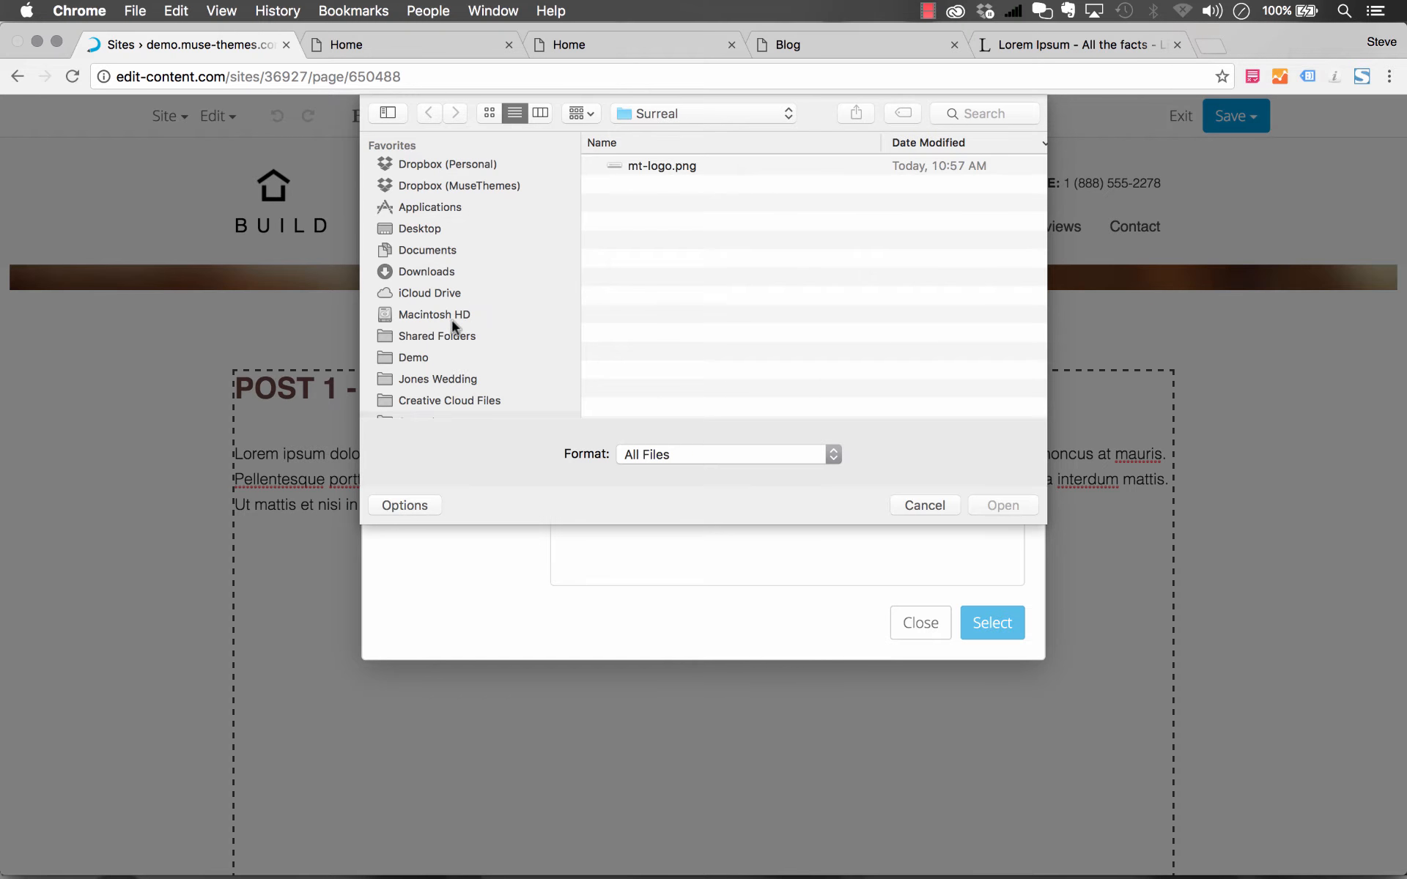
{"action": "scroll", "coordinate": [442, 365], "scroll_direction": "down", "scroll_amount": 2}
{"action": "left_click", "coordinate": [418, 323]}
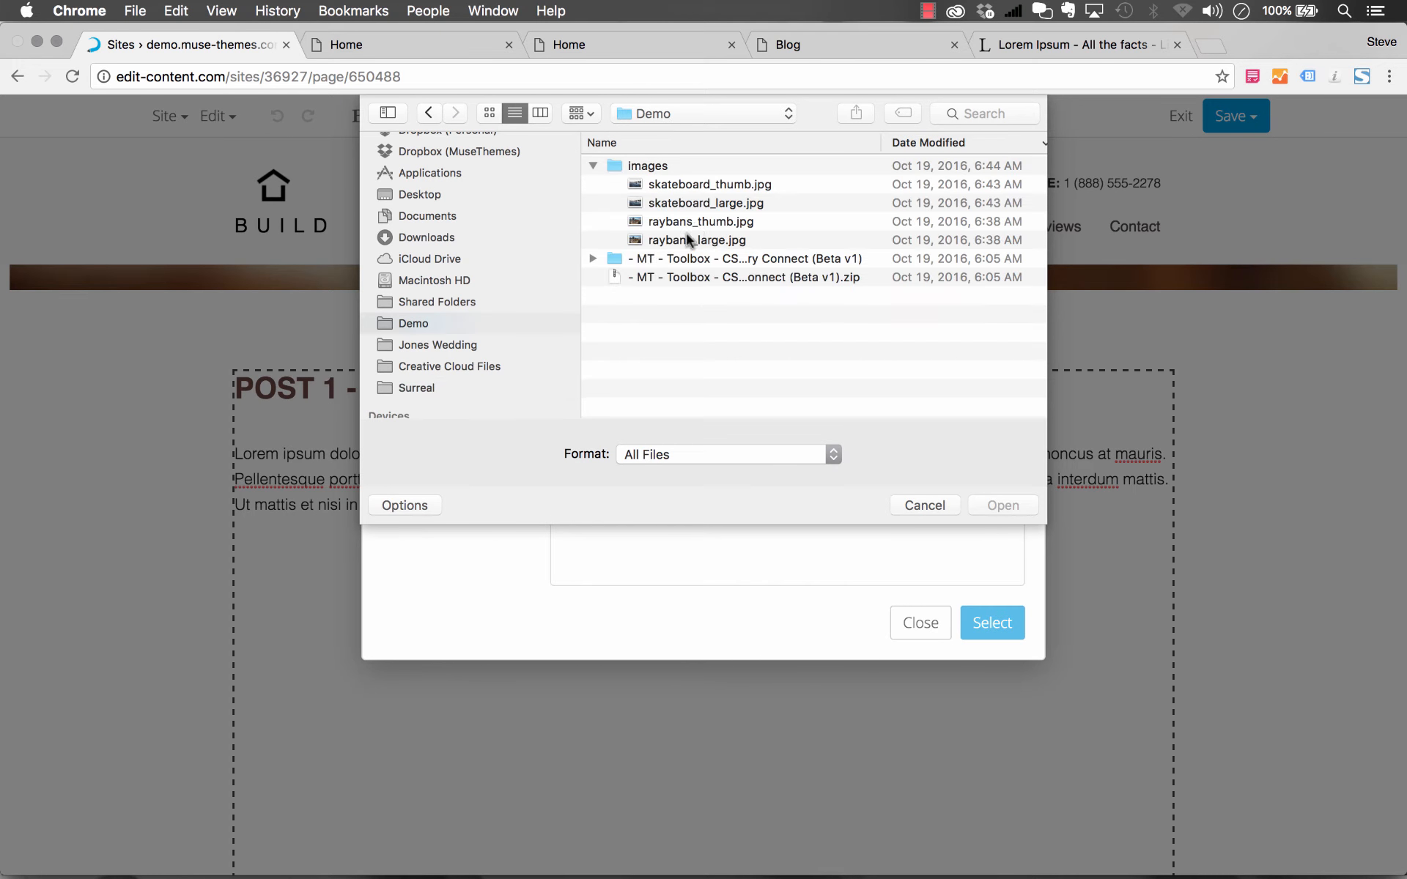
{"action": "left_click", "coordinate": [701, 185]}
{"action": "key", "text": "space"}
{"action": "key", "text": "Down"}
{"action": "key", "text": "space"}
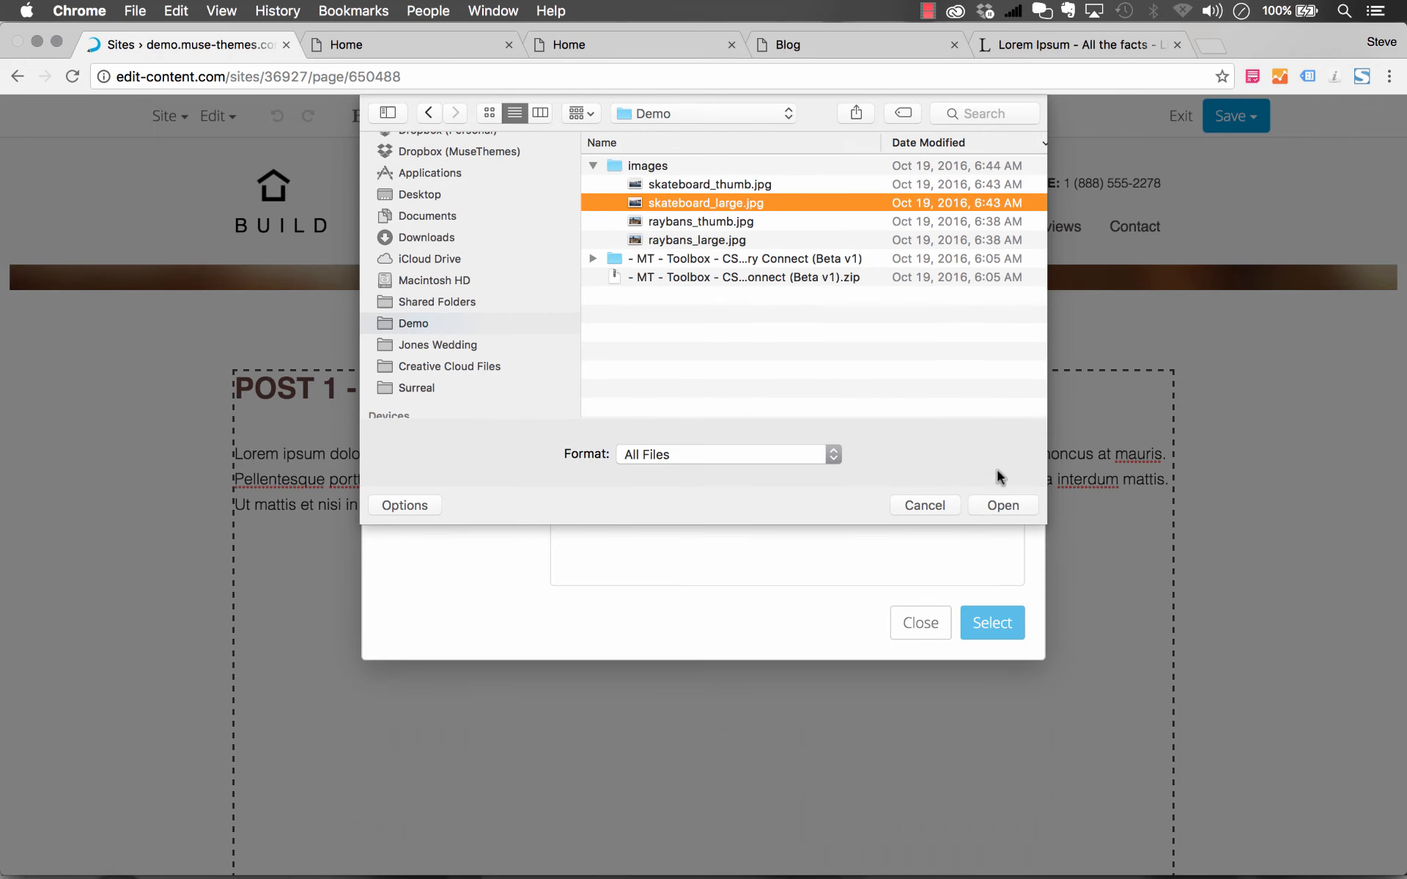
{"action": "left_click", "coordinate": [992, 506]}
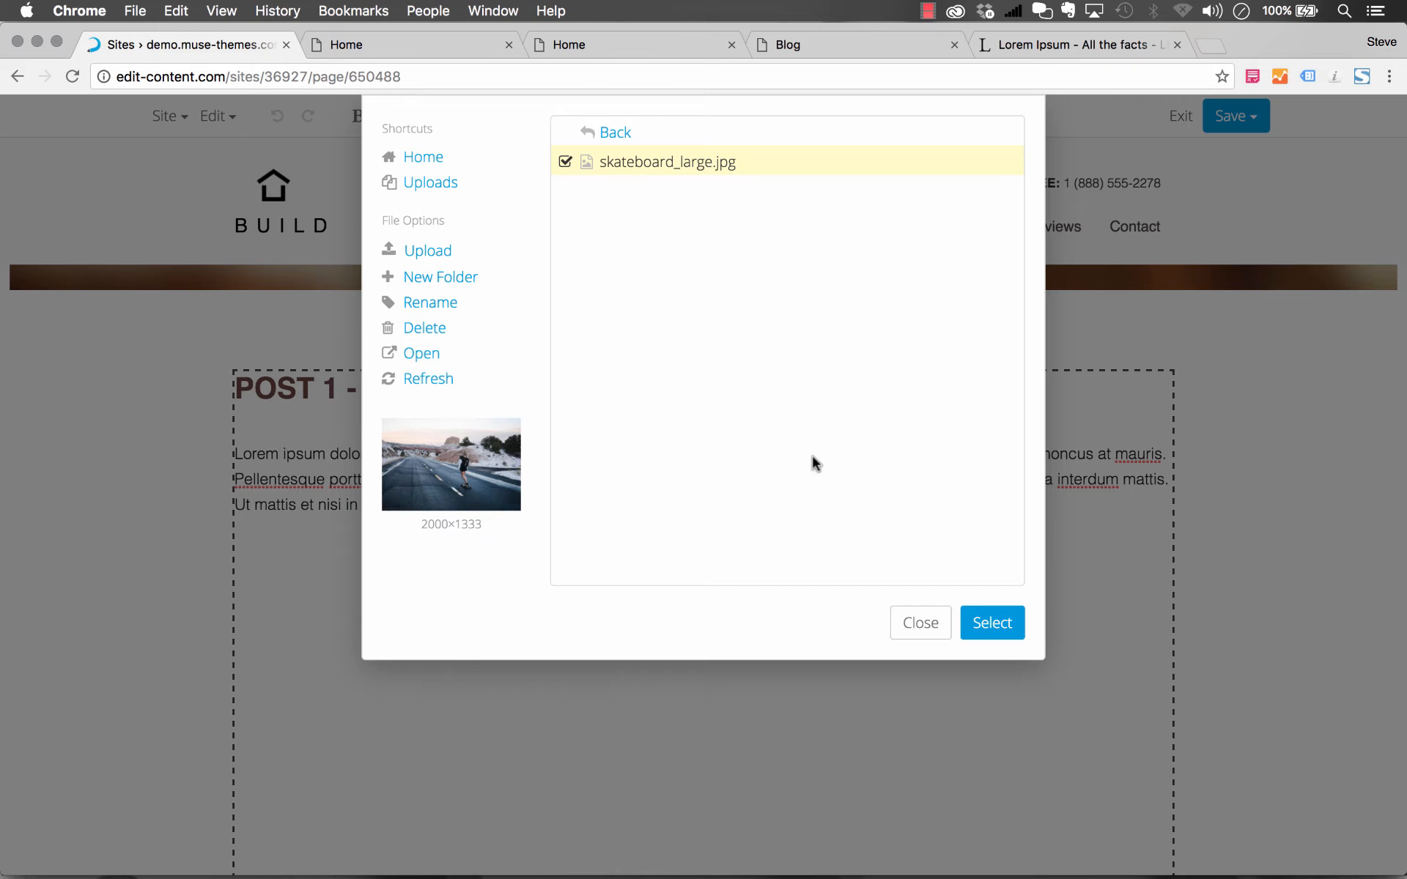
{"action": "left_click", "coordinate": [989, 623]}
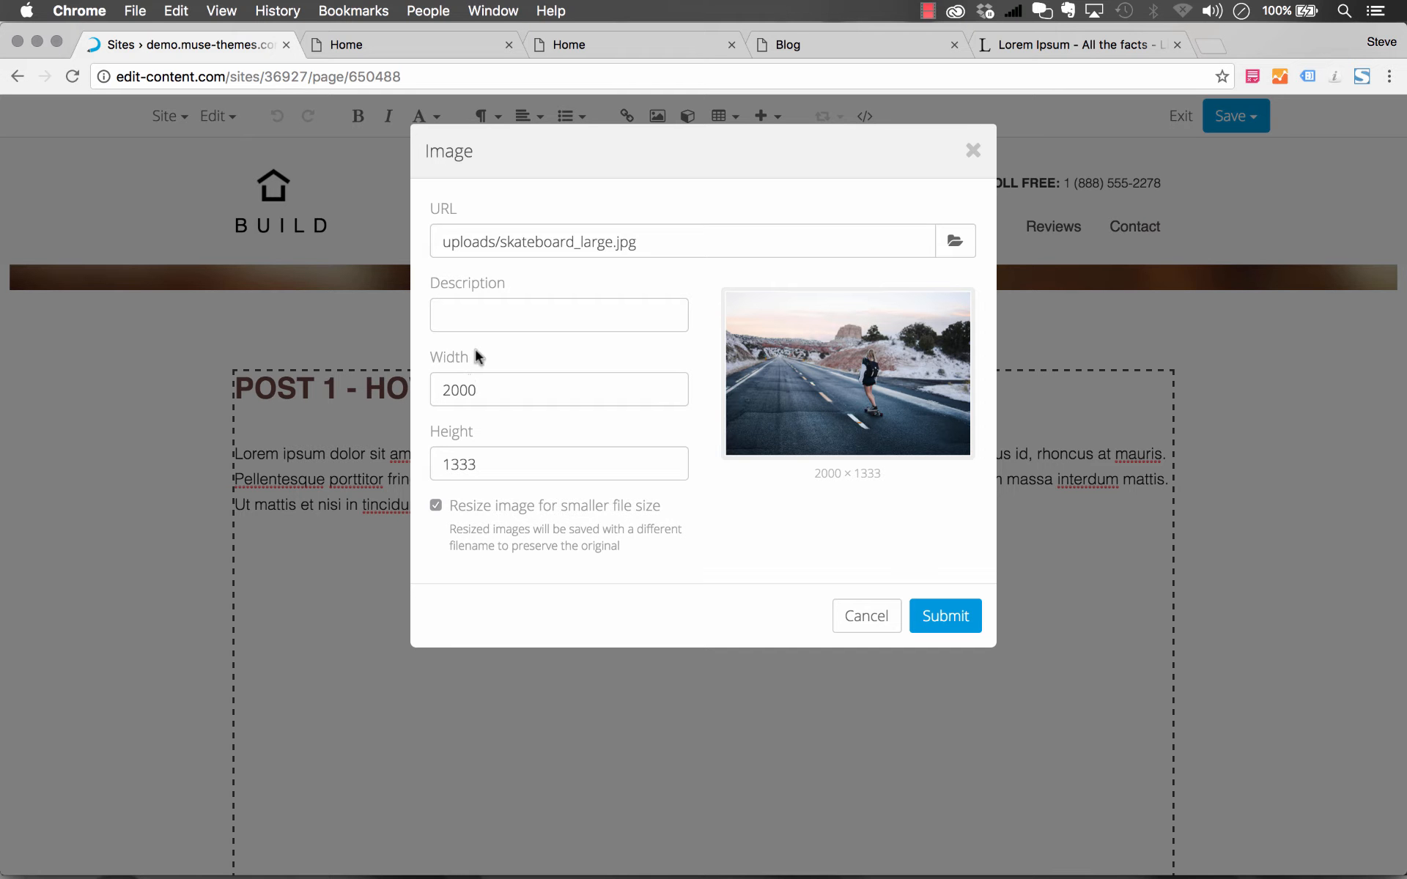
Set the image description to "Skateboard" and insert the image into the post.
{"action": "left_click", "coordinate": [544, 318]}
{"action": "type", "text": "Skate"}
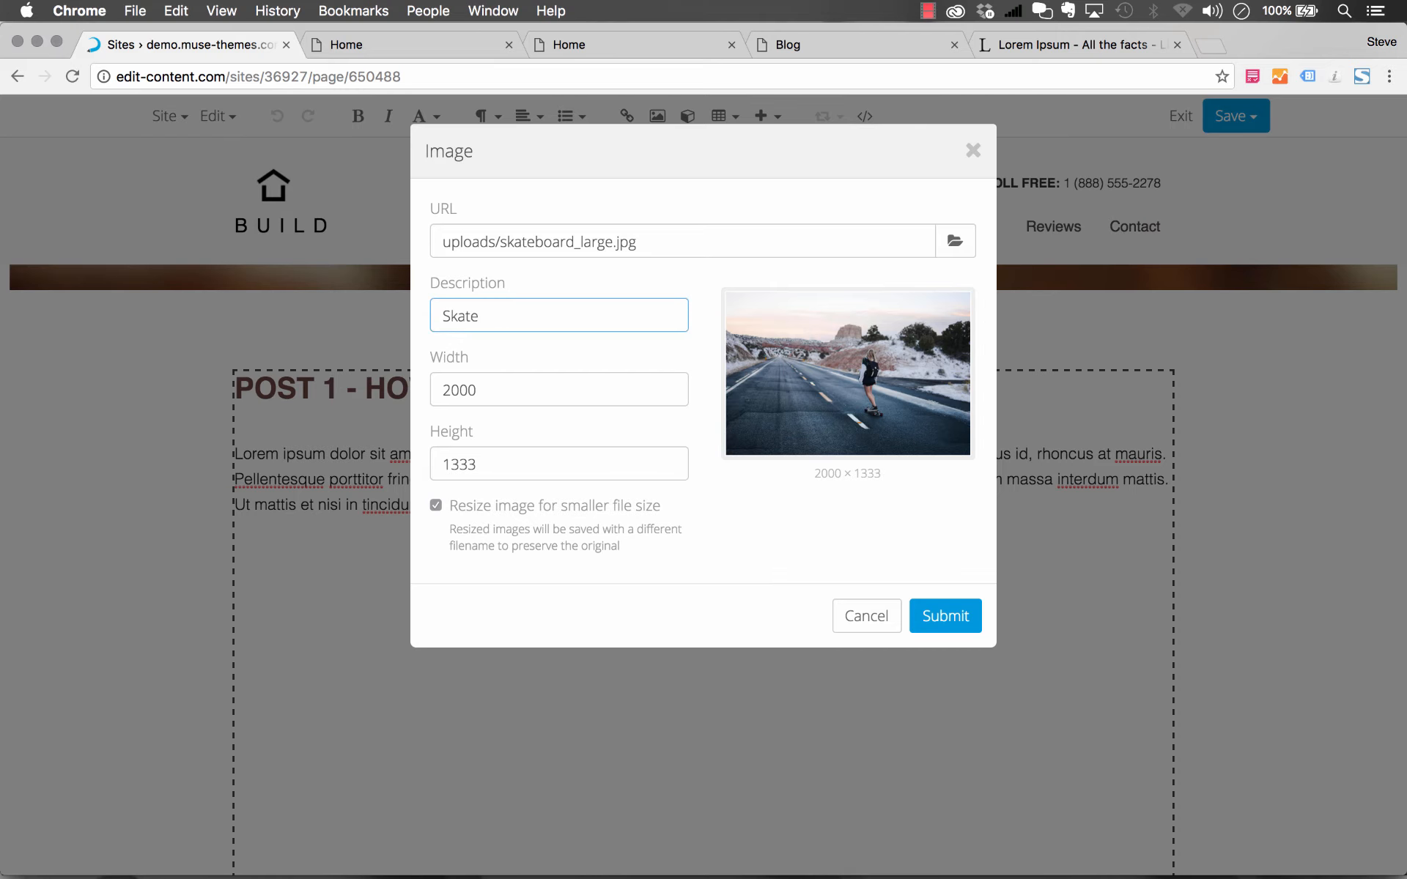
{"action": "type", "text": "board"}
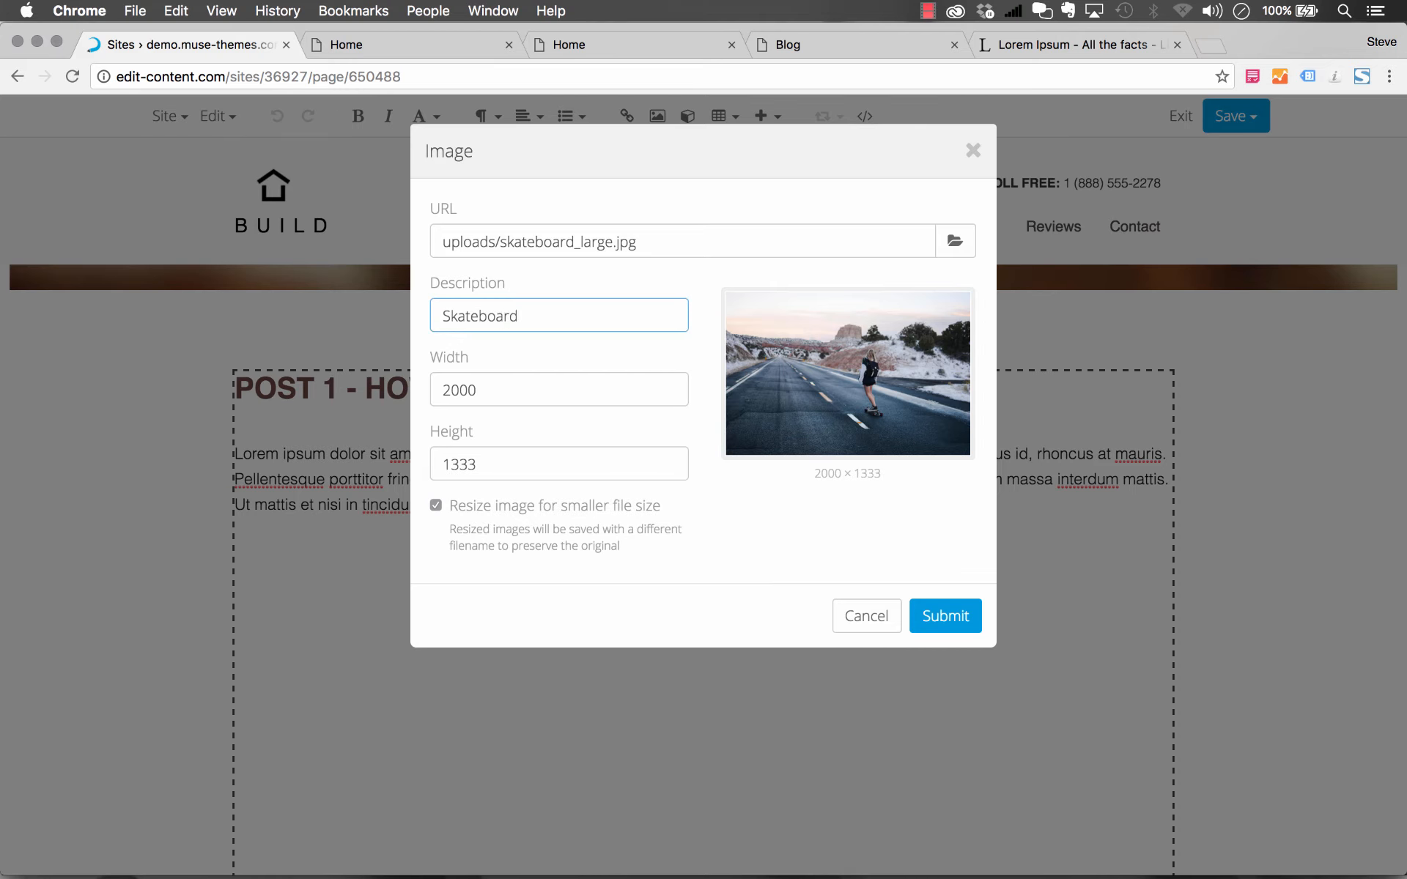
{"action": "left_click", "coordinate": [946, 615]}
Shrink the inserted skateboard image proportionally so it fits within the width of the post's paragraph.
{"action": "scroll", "coordinate": [741, 549], "scroll_direction": "down", "scroll_amount": 6}
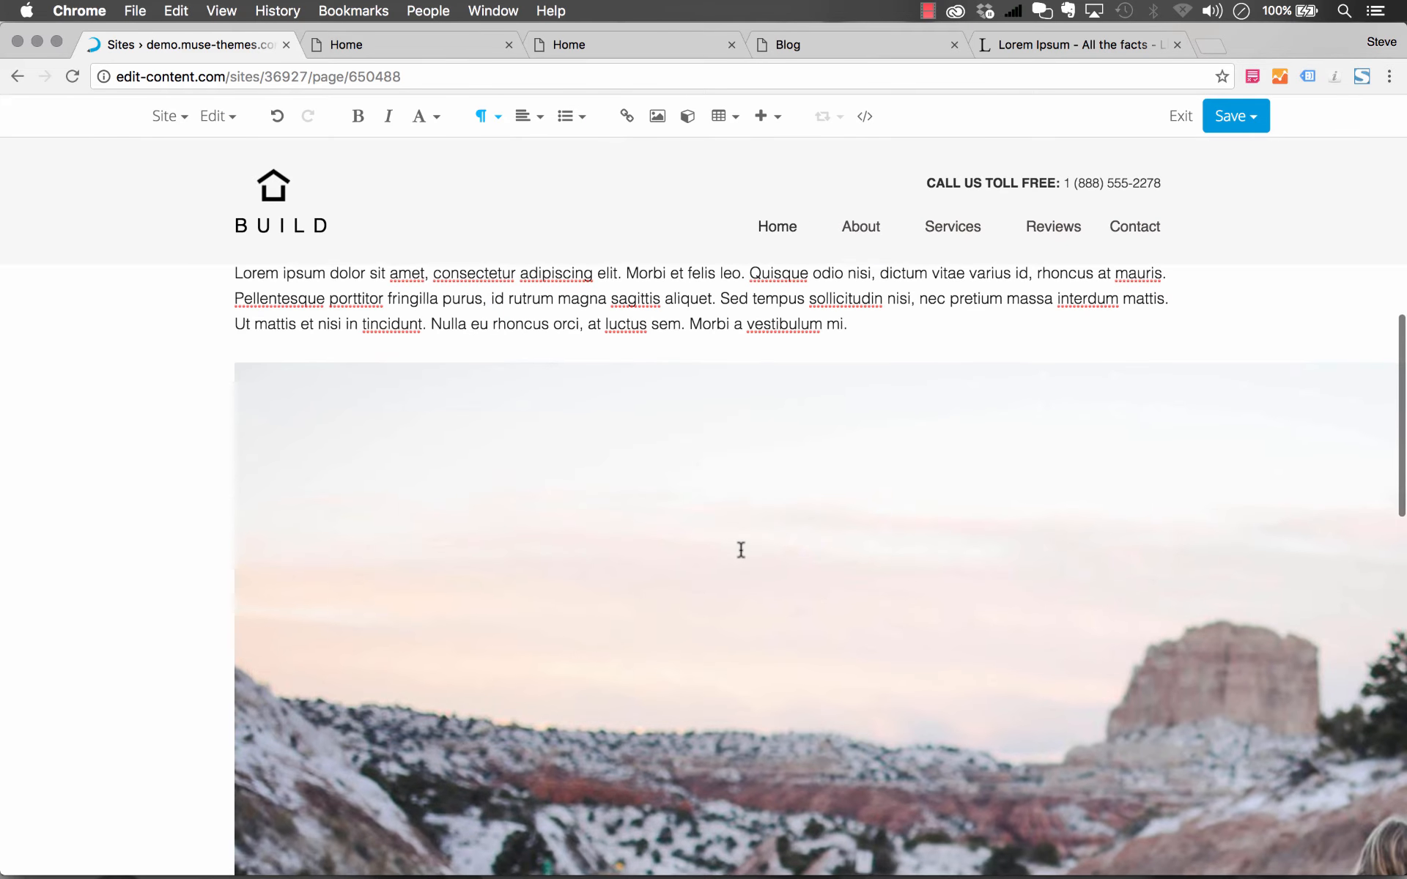
{"action": "scroll", "coordinate": [741, 550], "scroll_direction": "up", "scroll_amount": 4}
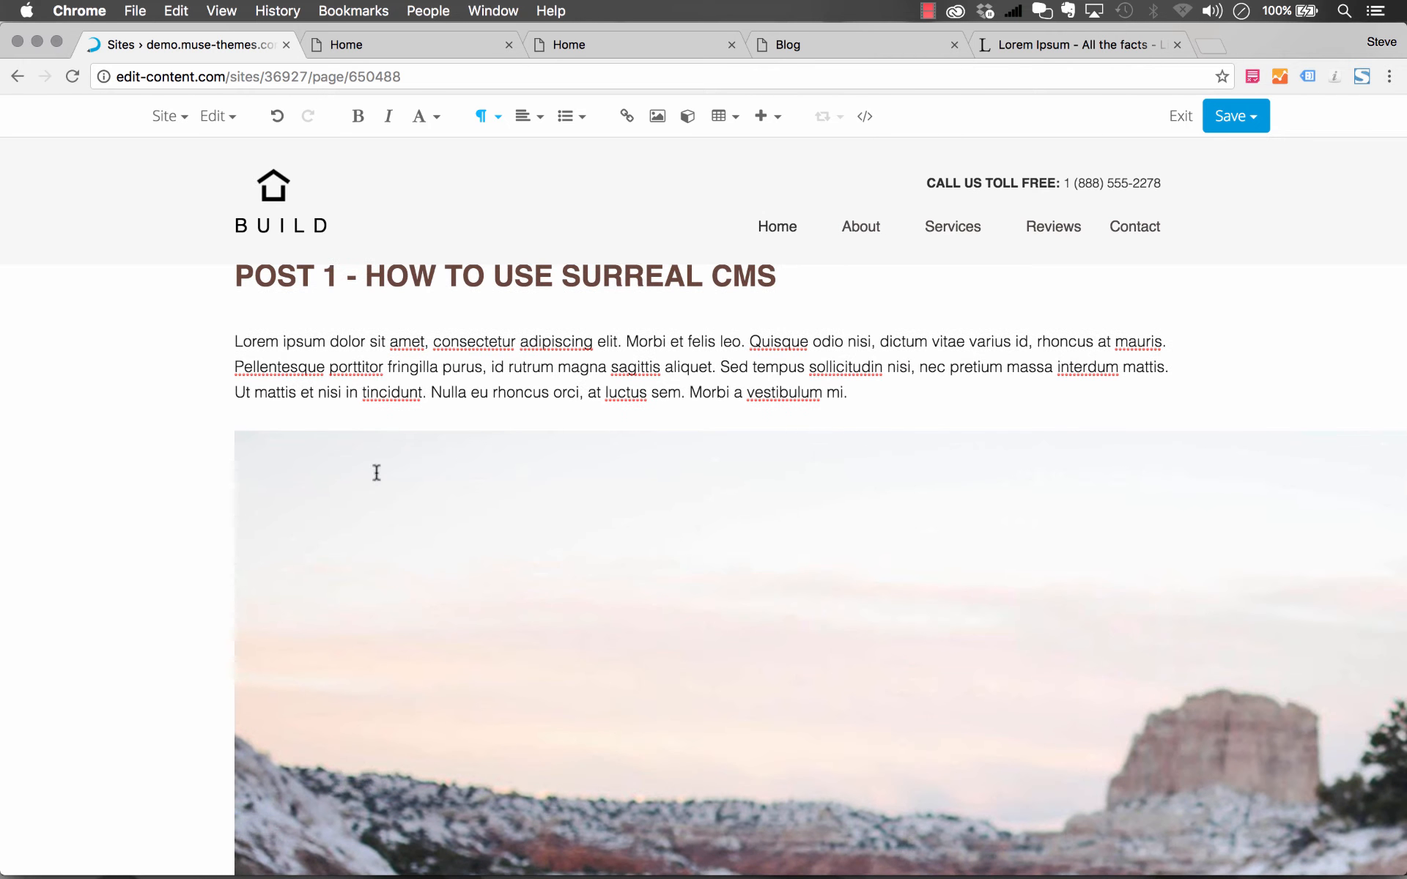
{"action": "left_click", "coordinate": [335, 459]}
{"action": "scroll", "coordinate": [334, 459], "scroll_direction": "down", "scroll_amount": 1}
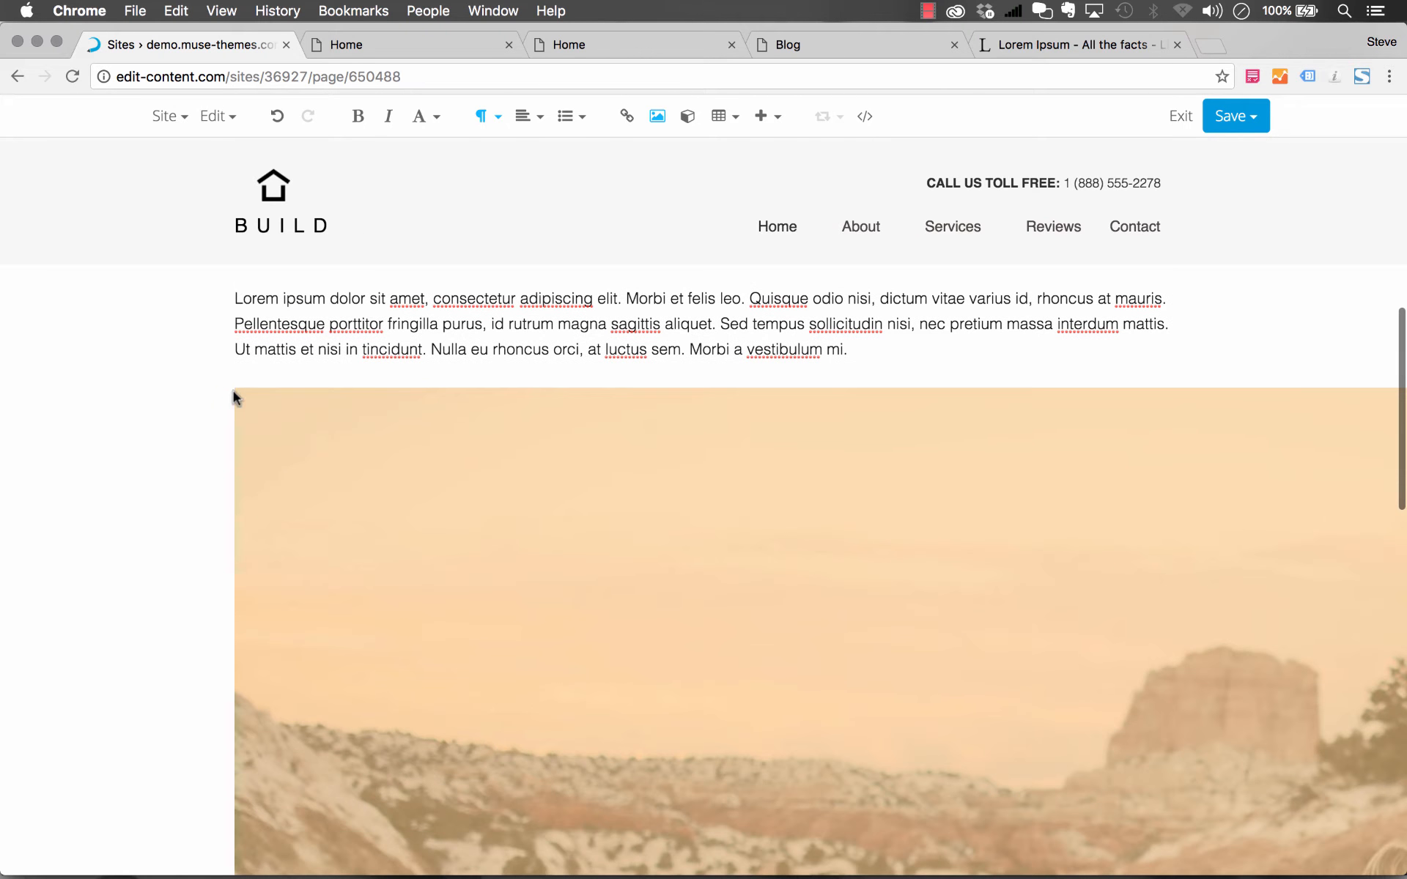
{"action": "left_click_drag", "start_coordinate": [232, 387], "coordinate": [975, 776]}
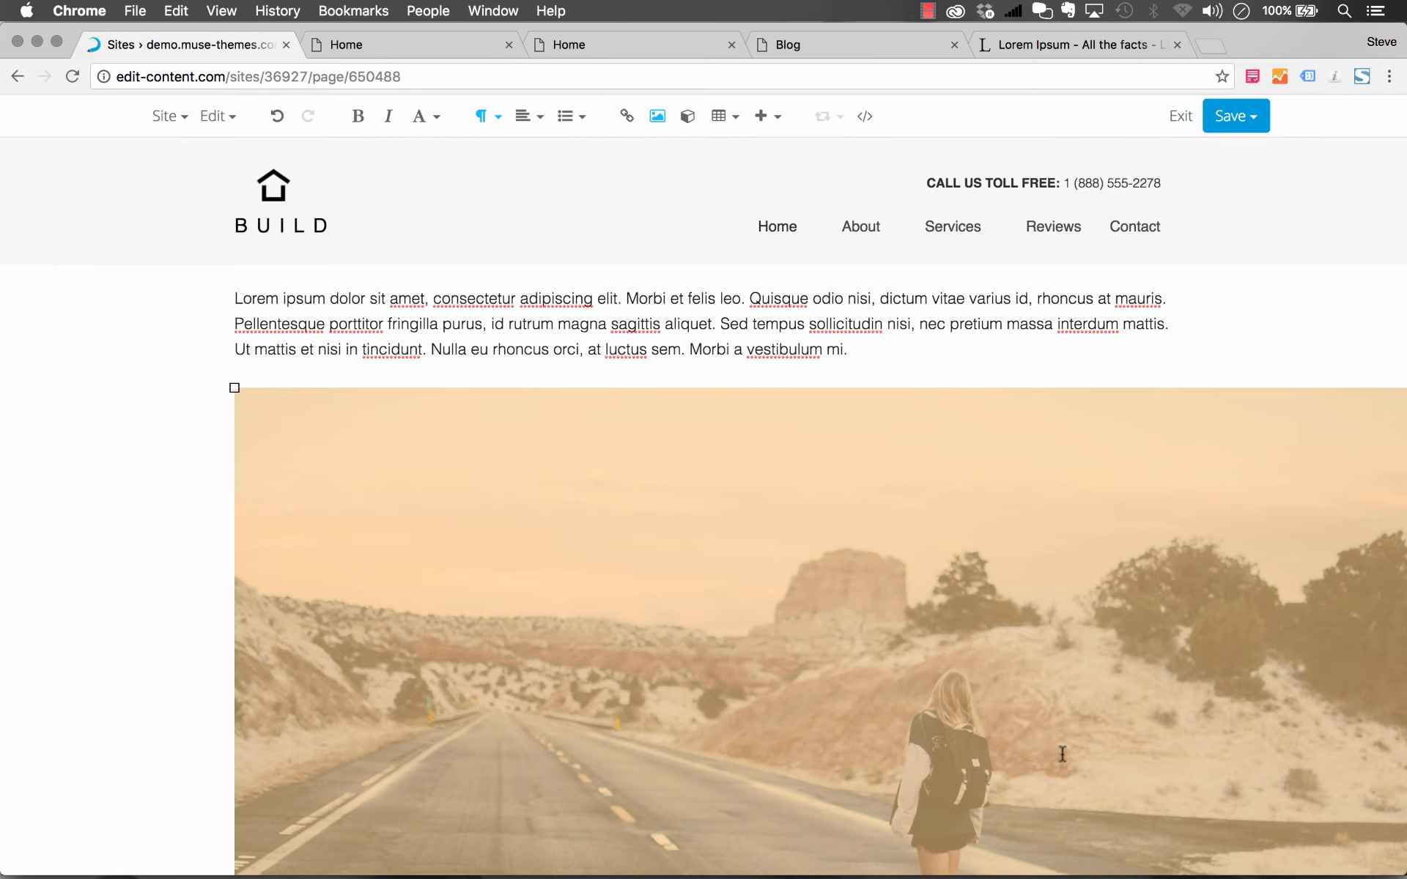
{"action": "left_click_drag", "start_coordinate": [234, 388], "coordinate": [611, 646]}
{"action": "left_click", "coordinate": [1146, 449]}
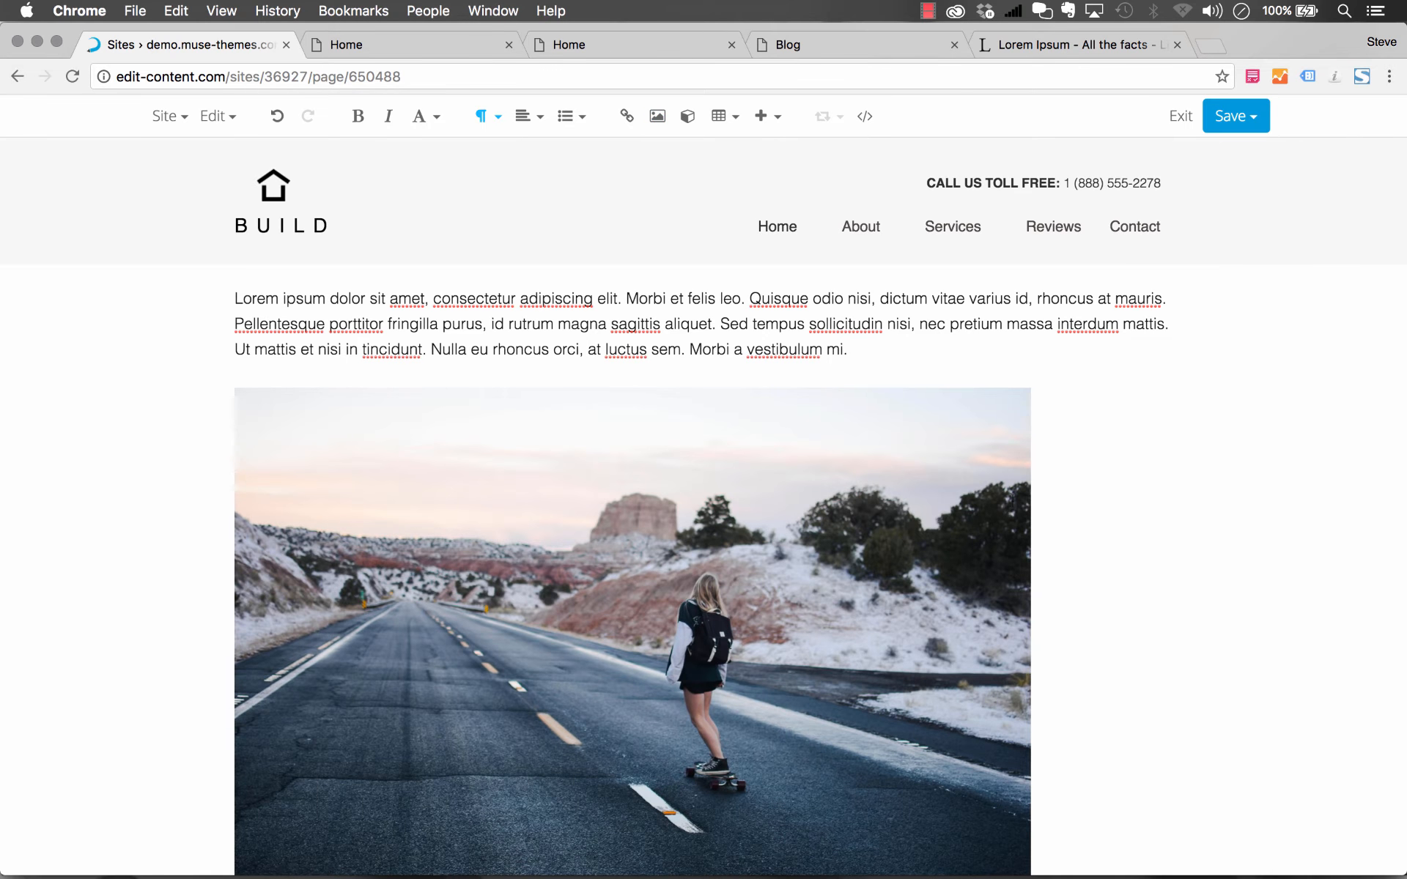
{"action": "scroll", "coordinate": [1146, 449], "scroll_direction": "down", "scroll_amount": 3}
{"action": "scroll", "coordinate": [1146, 450], "scroll_direction": "up", "scroll_amount": 3}
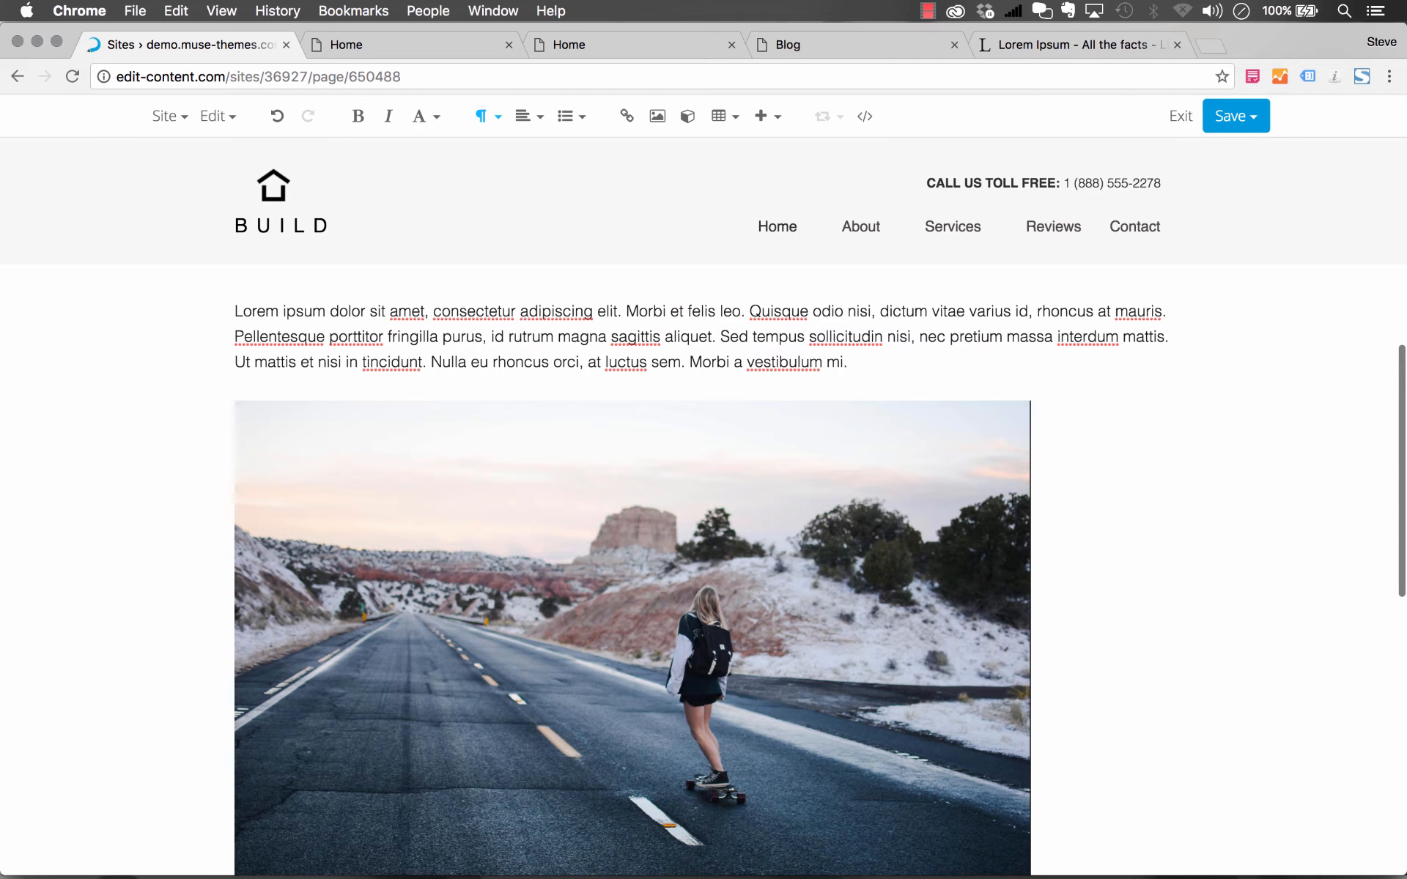
{"action": "left_click", "coordinate": [963, 368]}
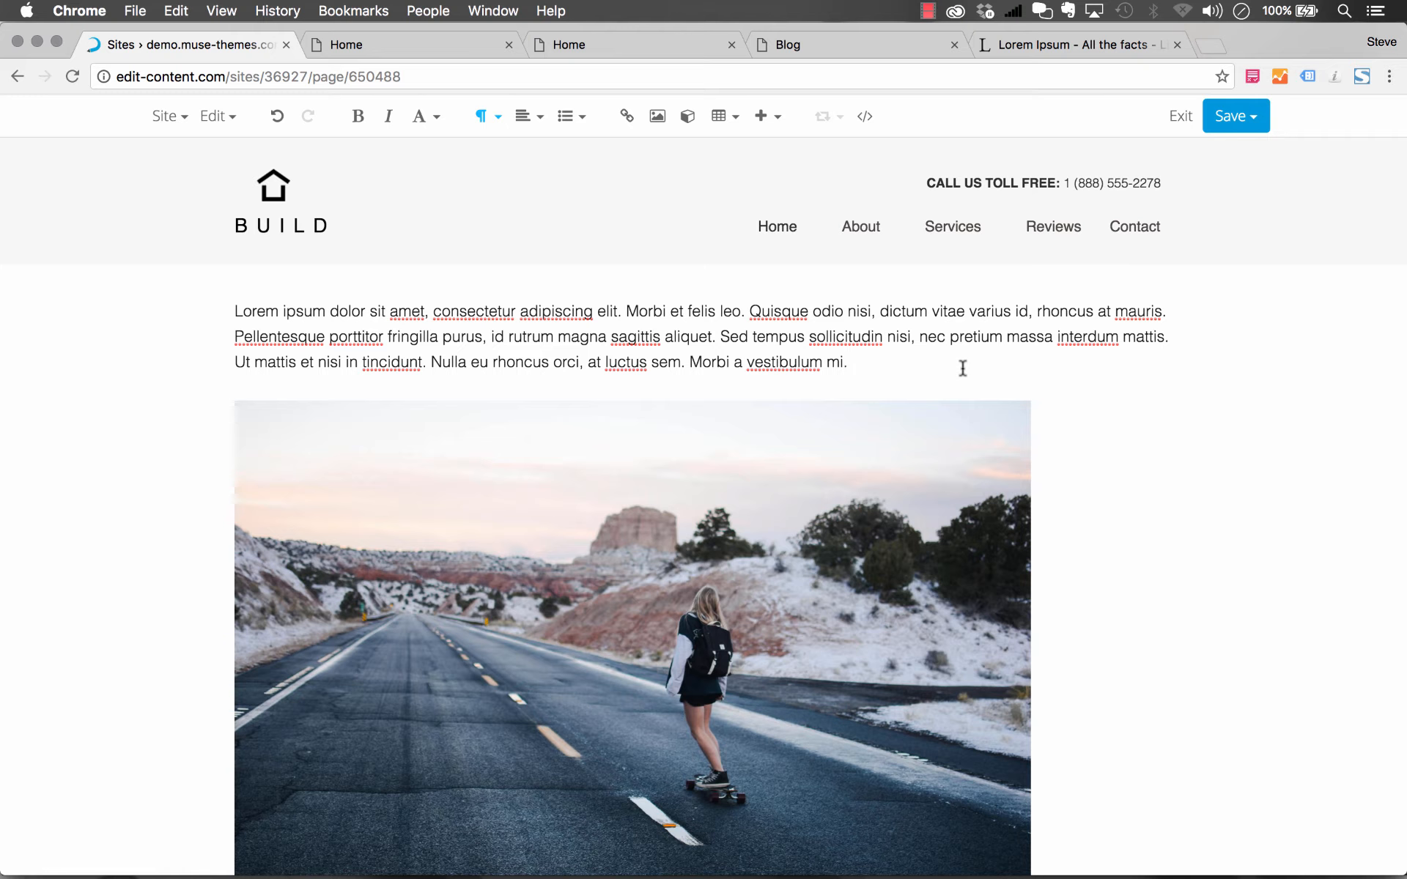
{"action": "left_click", "coordinate": [894, 449]}
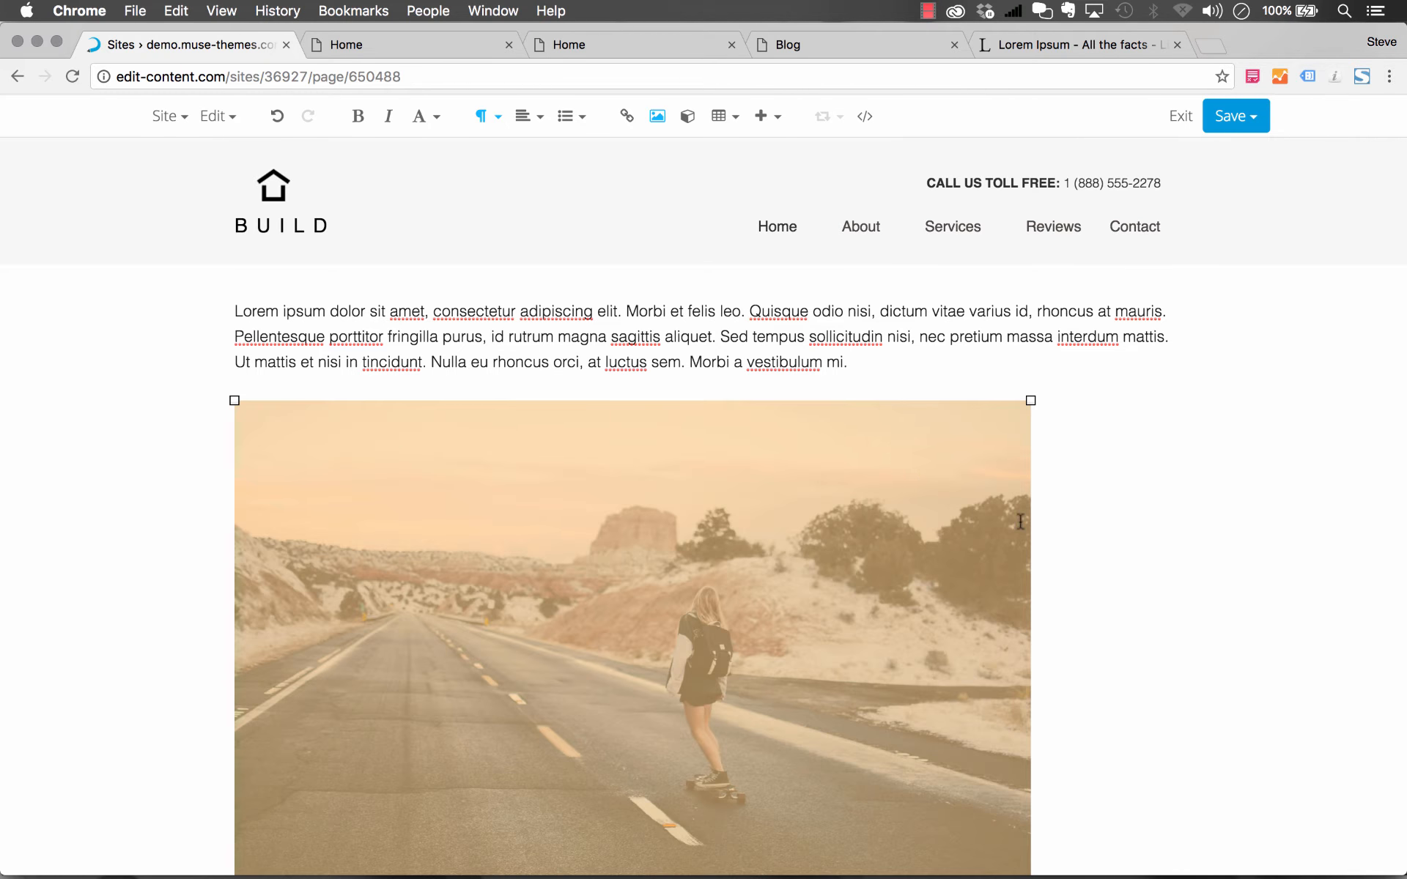
{"action": "left_click", "coordinate": [1090, 504]}
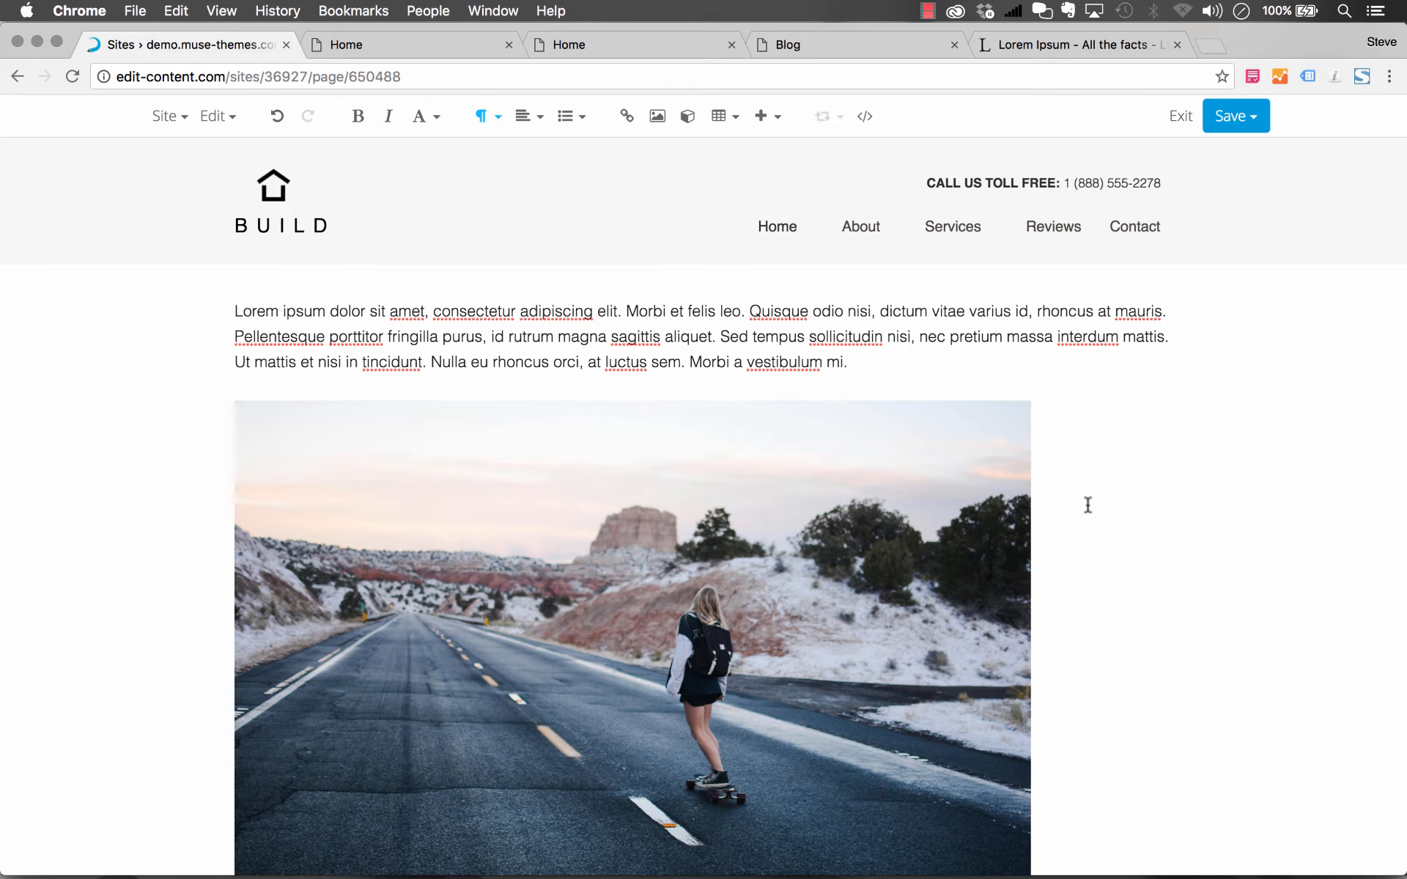
Publish the Blog page with the skateboard image without exiting the editor.
{"action": "scroll", "coordinate": [1075, 485], "scroll_direction": "up", "scroll_amount": 5}
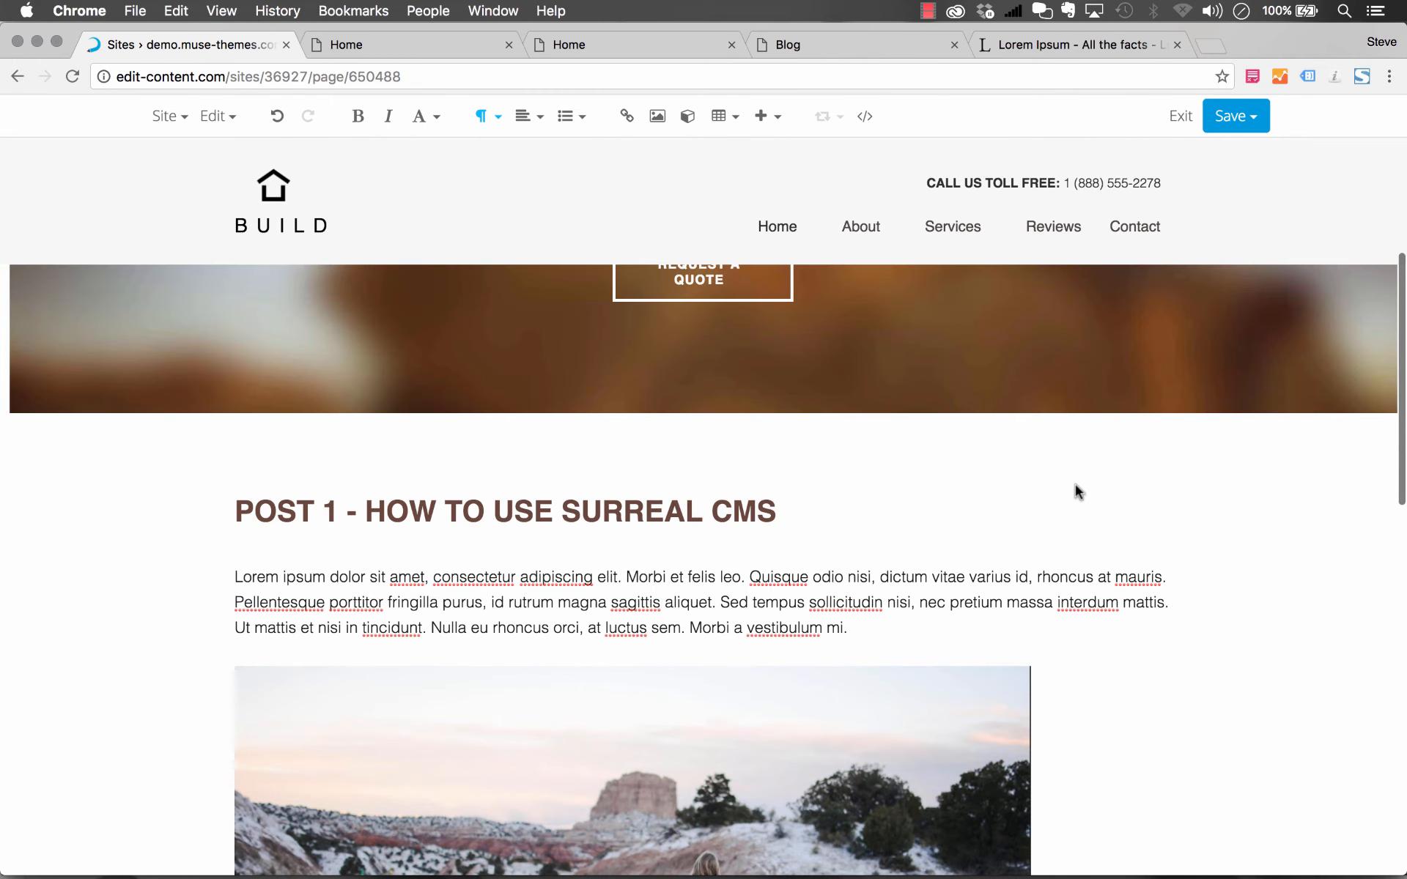
{"action": "left_click", "coordinate": [1235, 118]}
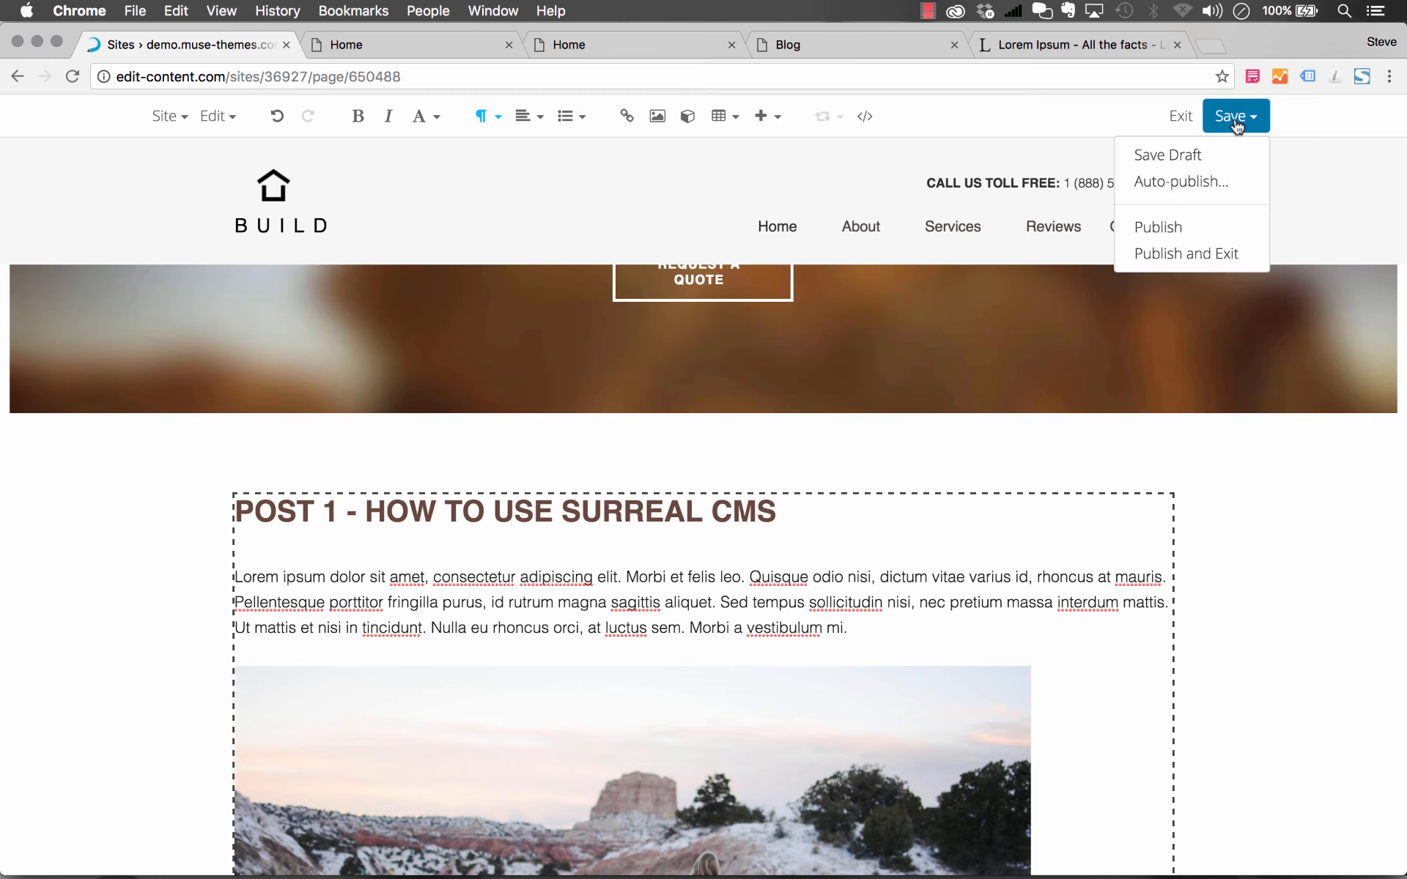
{"action": "left_click", "coordinate": [1152, 229]}
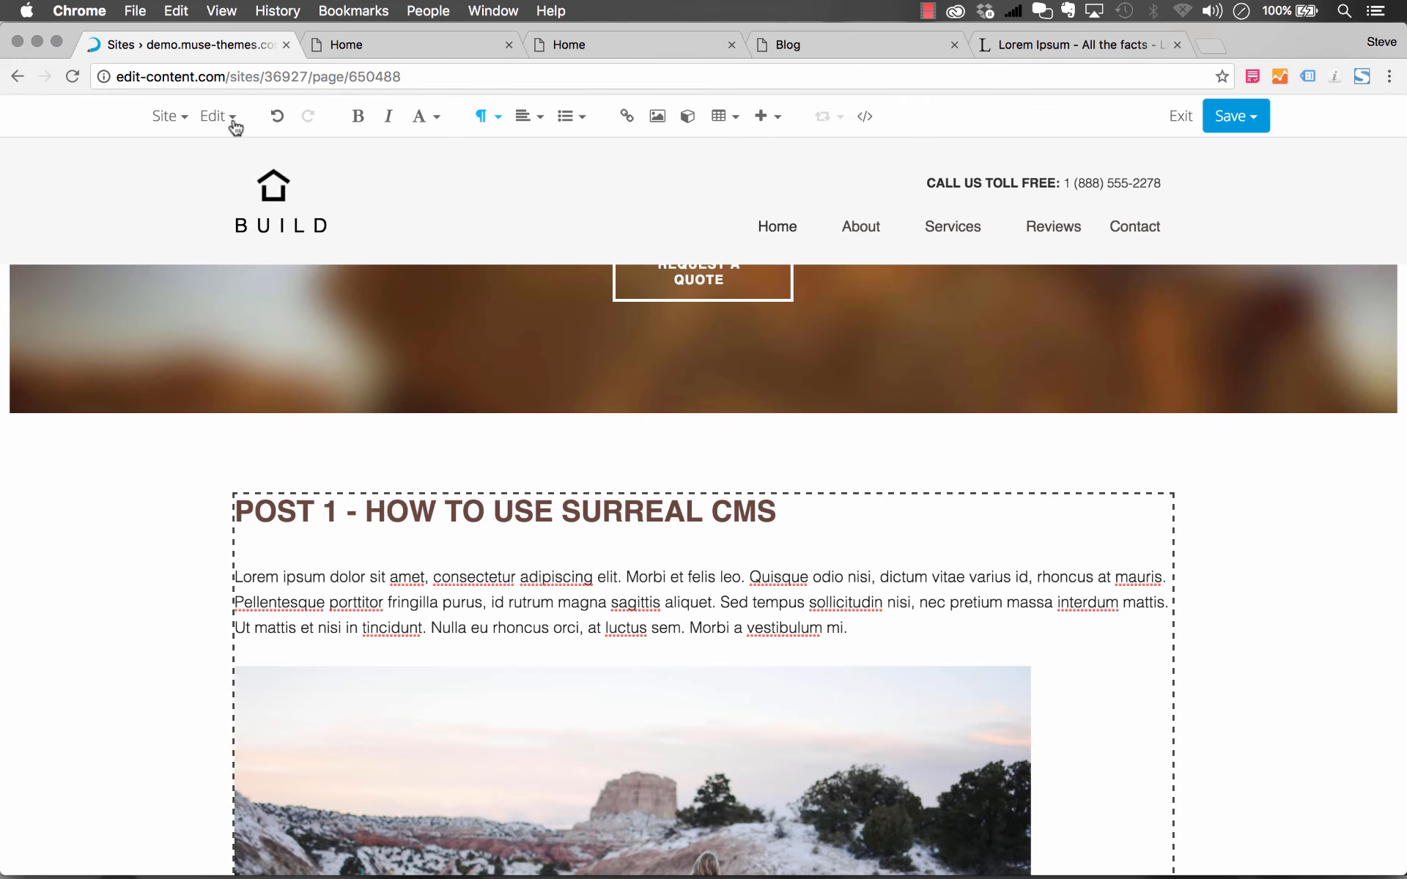
Visit the live Blog webpage, view the post with its image, and narrow the browser window to check the layout's response.
{"action": "left_click", "coordinate": [230, 119]}
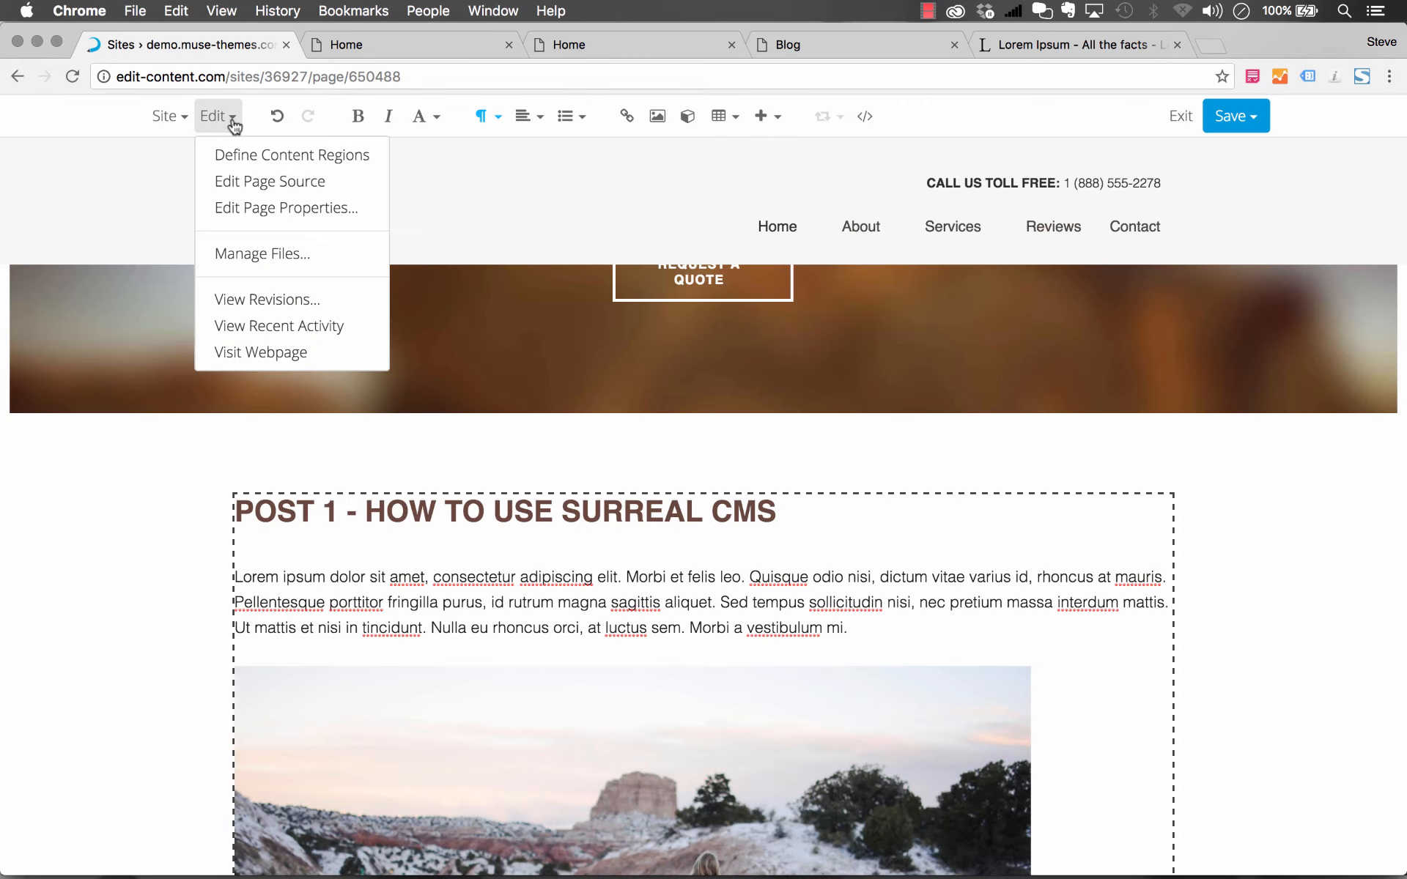
{"action": "left_click", "coordinate": [266, 353]}
{"action": "scroll", "coordinate": [1114, 287], "scroll_direction": "down", "scroll_amount": 7}
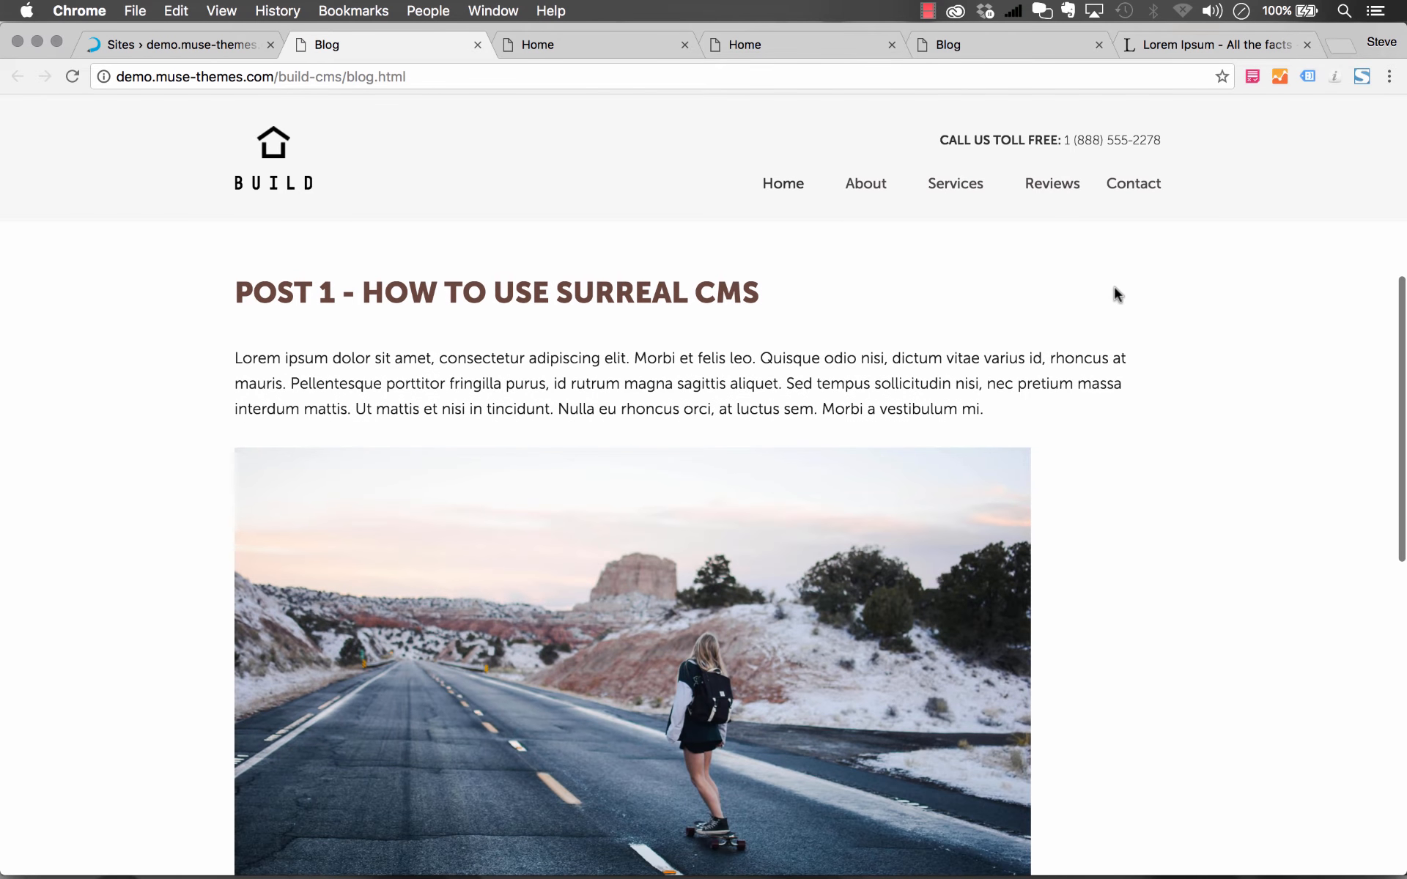
{"action": "left_click_drag", "start_coordinate": [1401, 380], "coordinate": [1147, 473]}
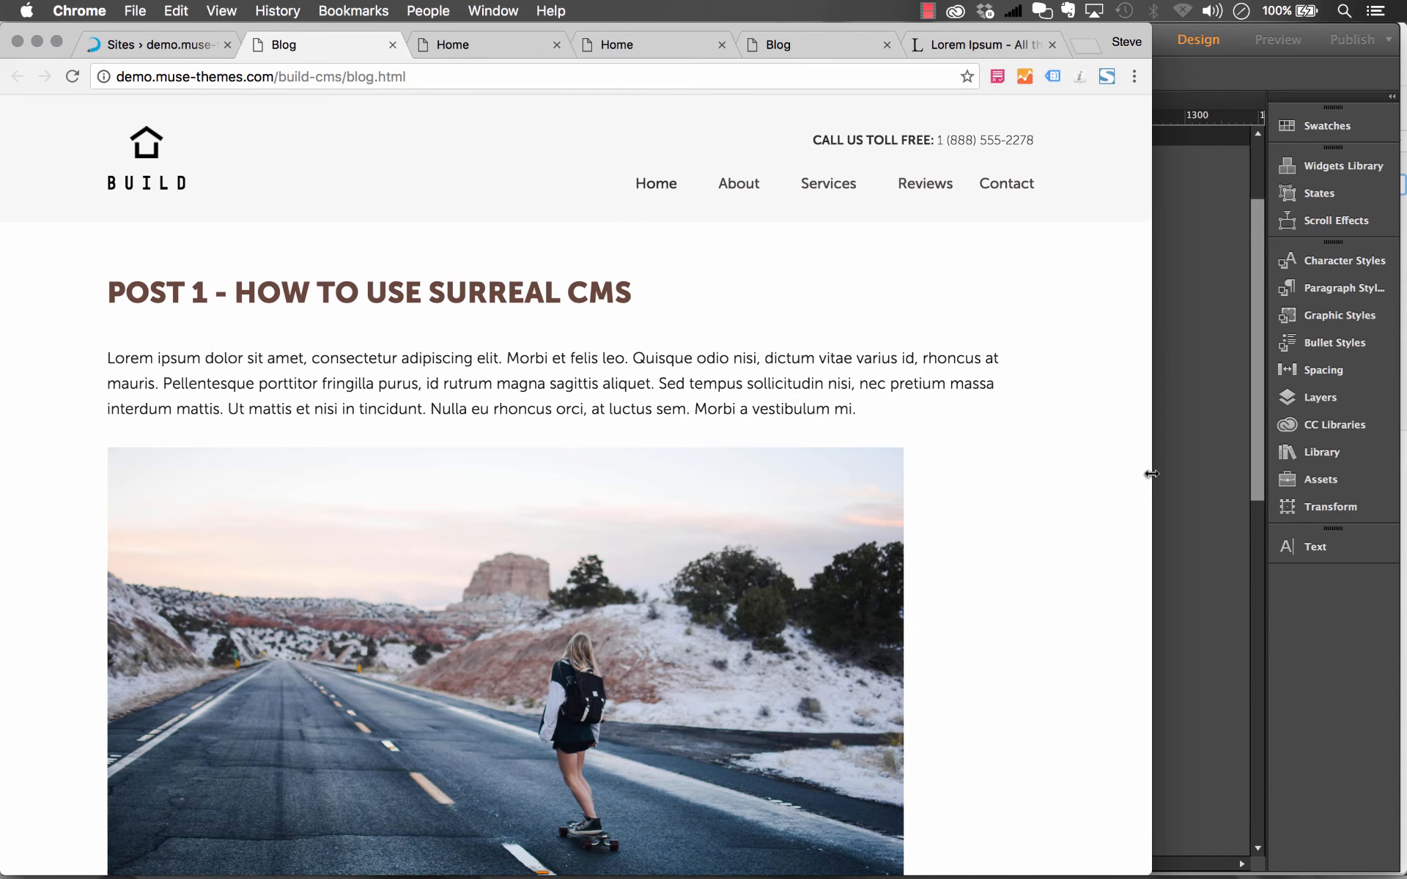
Switch to Adobe Muse, set the post text frame's resize option to Responsive Width, and republish the site to the FTP host.
{"action": "left_click", "coordinate": [1228, 458]}
{"action": "left_click", "coordinate": [904, 493]}
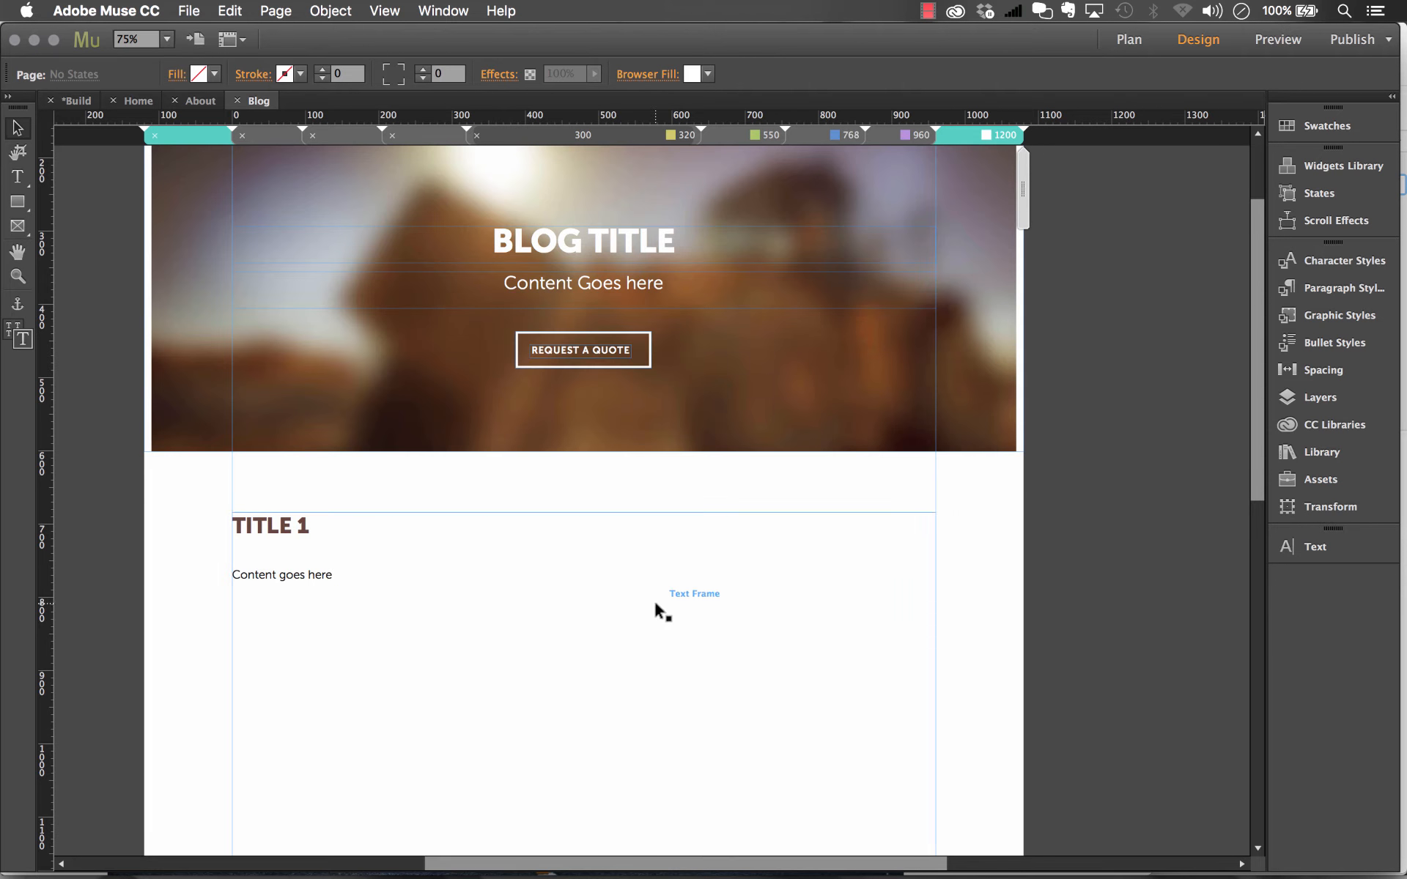
{"action": "left_click", "coordinate": [657, 608]}
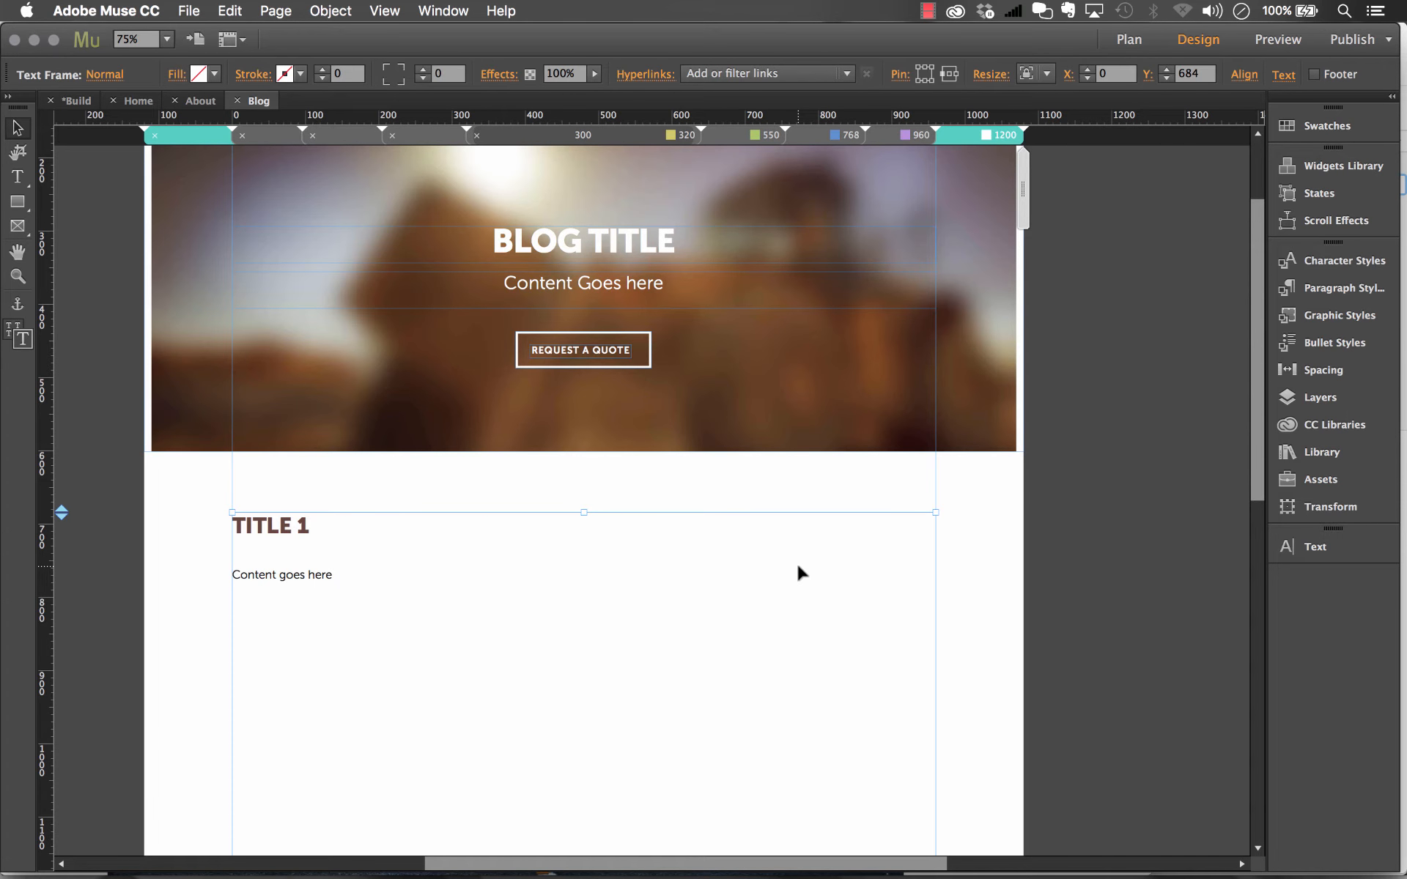
{"action": "left_click", "coordinate": [1032, 72]}
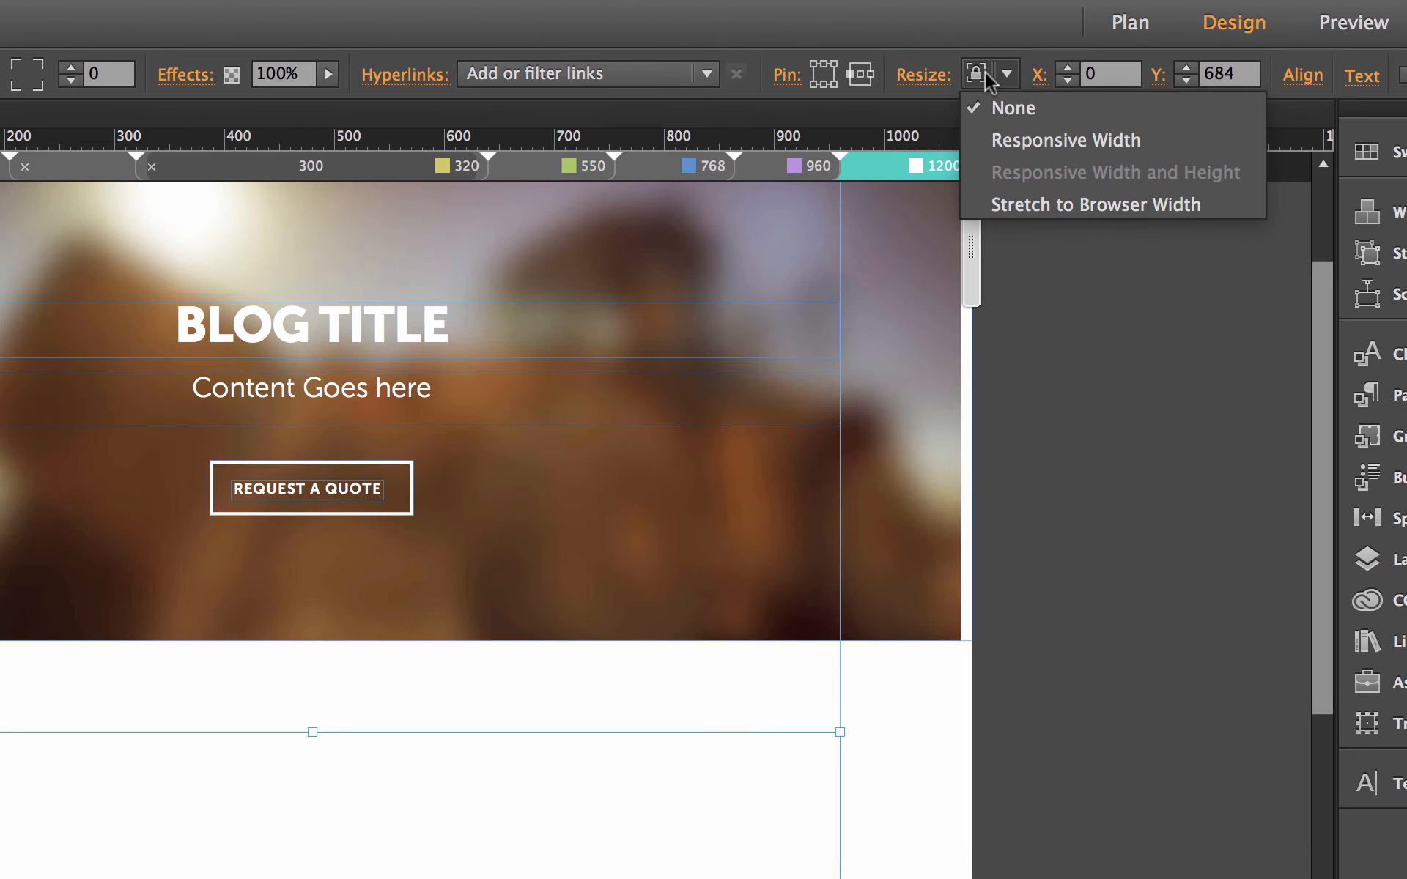
{"action": "left_click", "coordinate": [1066, 138]}
{"action": "left_click", "coordinate": [1036, 614]}
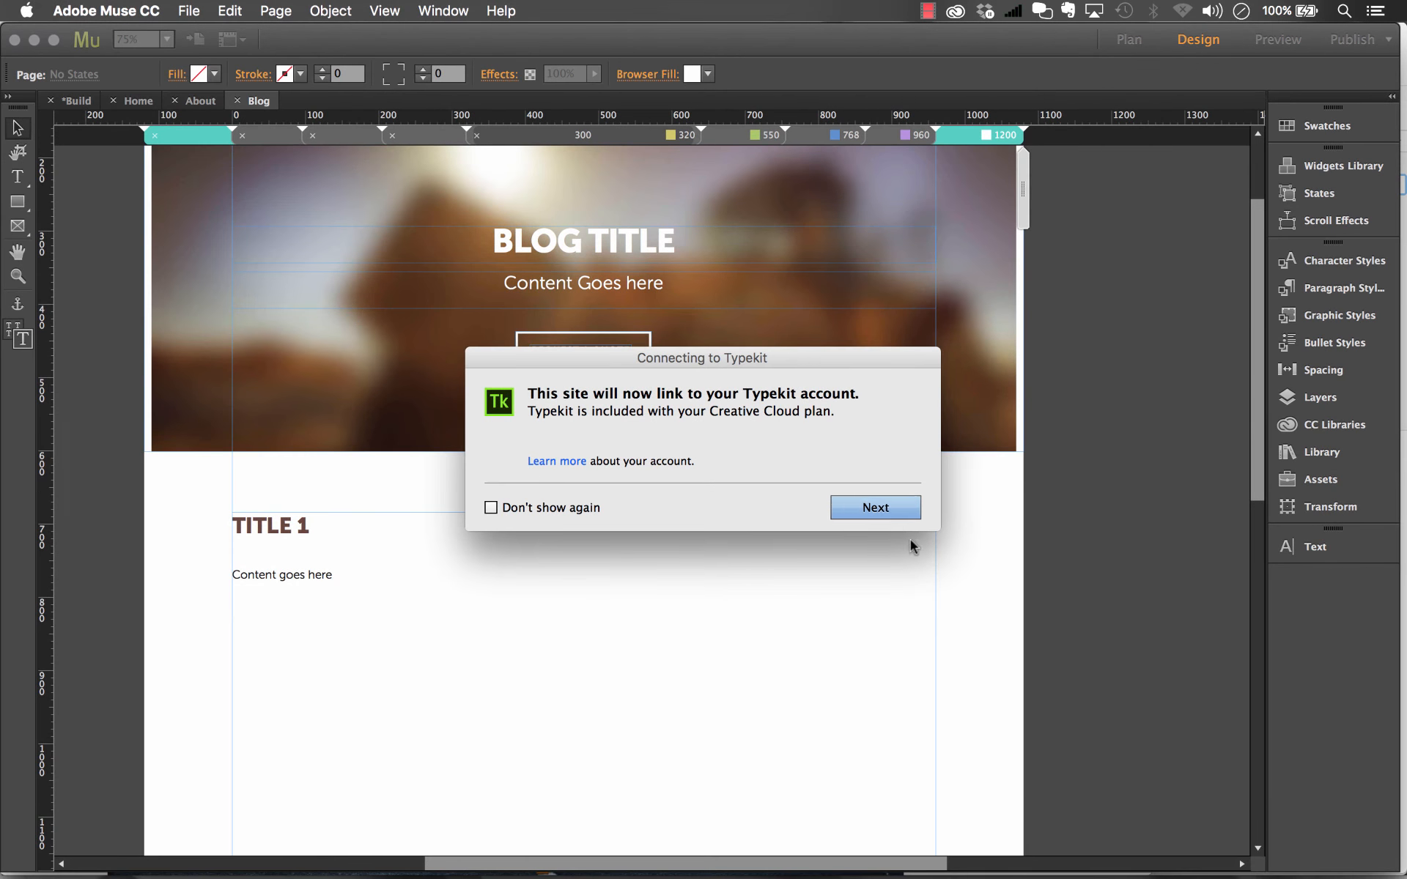
{"action": "left_click", "coordinate": [895, 508]}
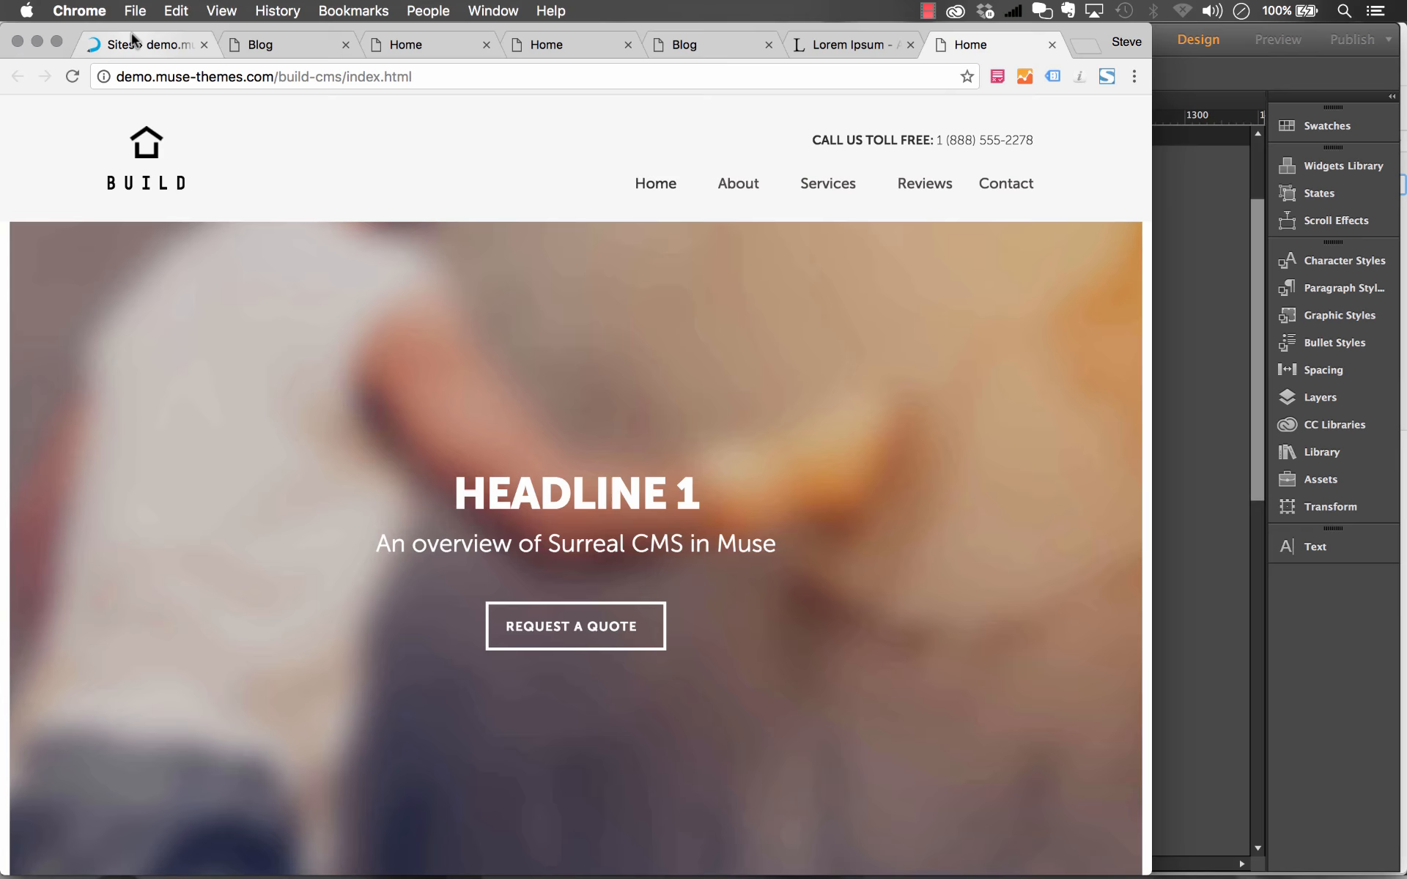
Return to the Blog page editor in Surreal CMS, check the republished post region, and load the most recent page revision.
{"action": "left_click", "coordinate": [131, 33]}
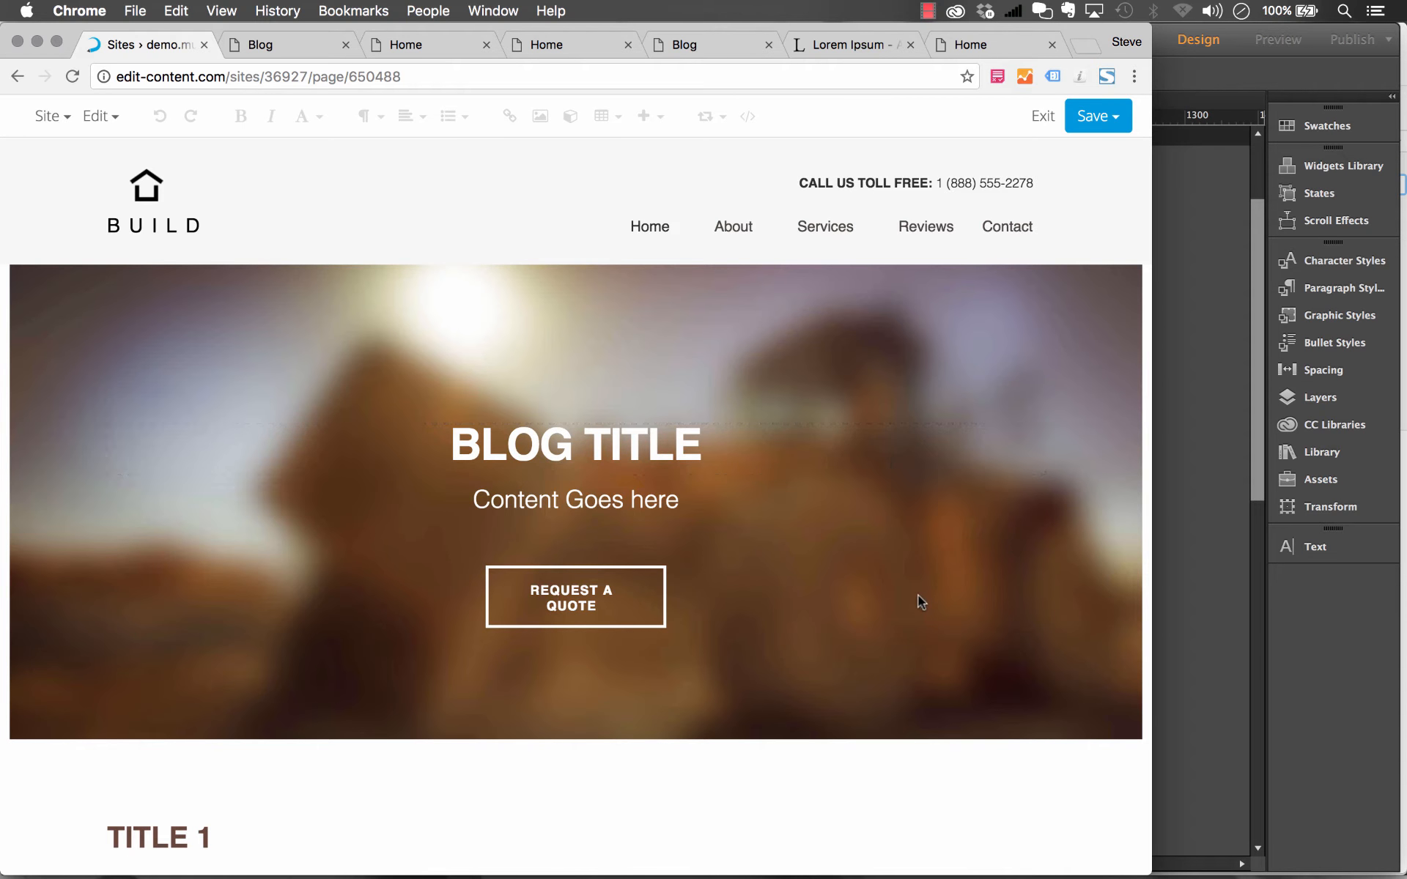
{"action": "scroll", "coordinate": [917, 595], "scroll_direction": "down", "scroll_amount": 5}
{"action": "left_click", "coordinate": [425, 556]}
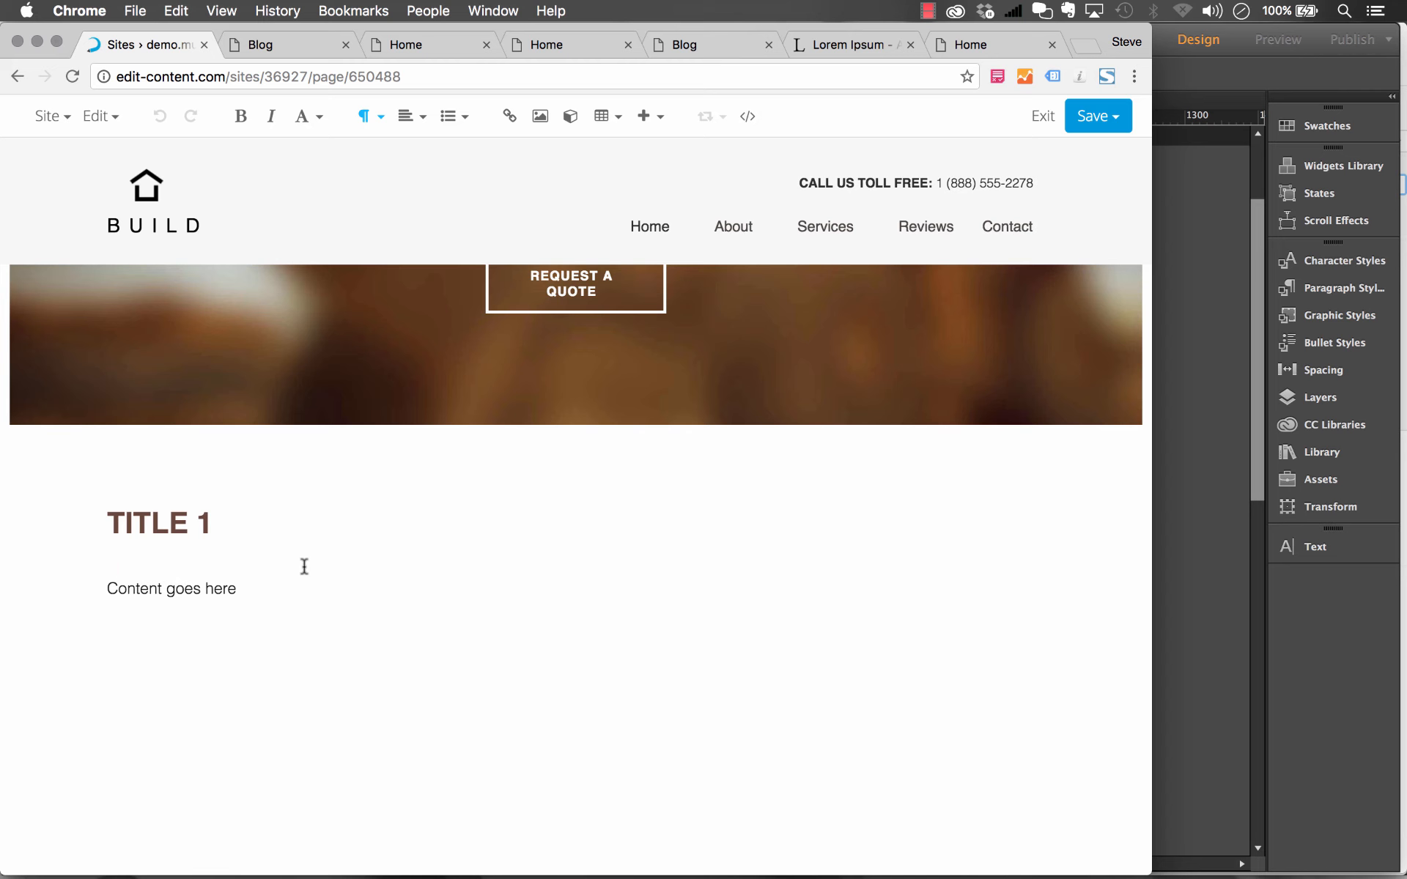
{"action": "key", "text": "Up"}
{"action": "left_click", "coordinate": [104, 120]}
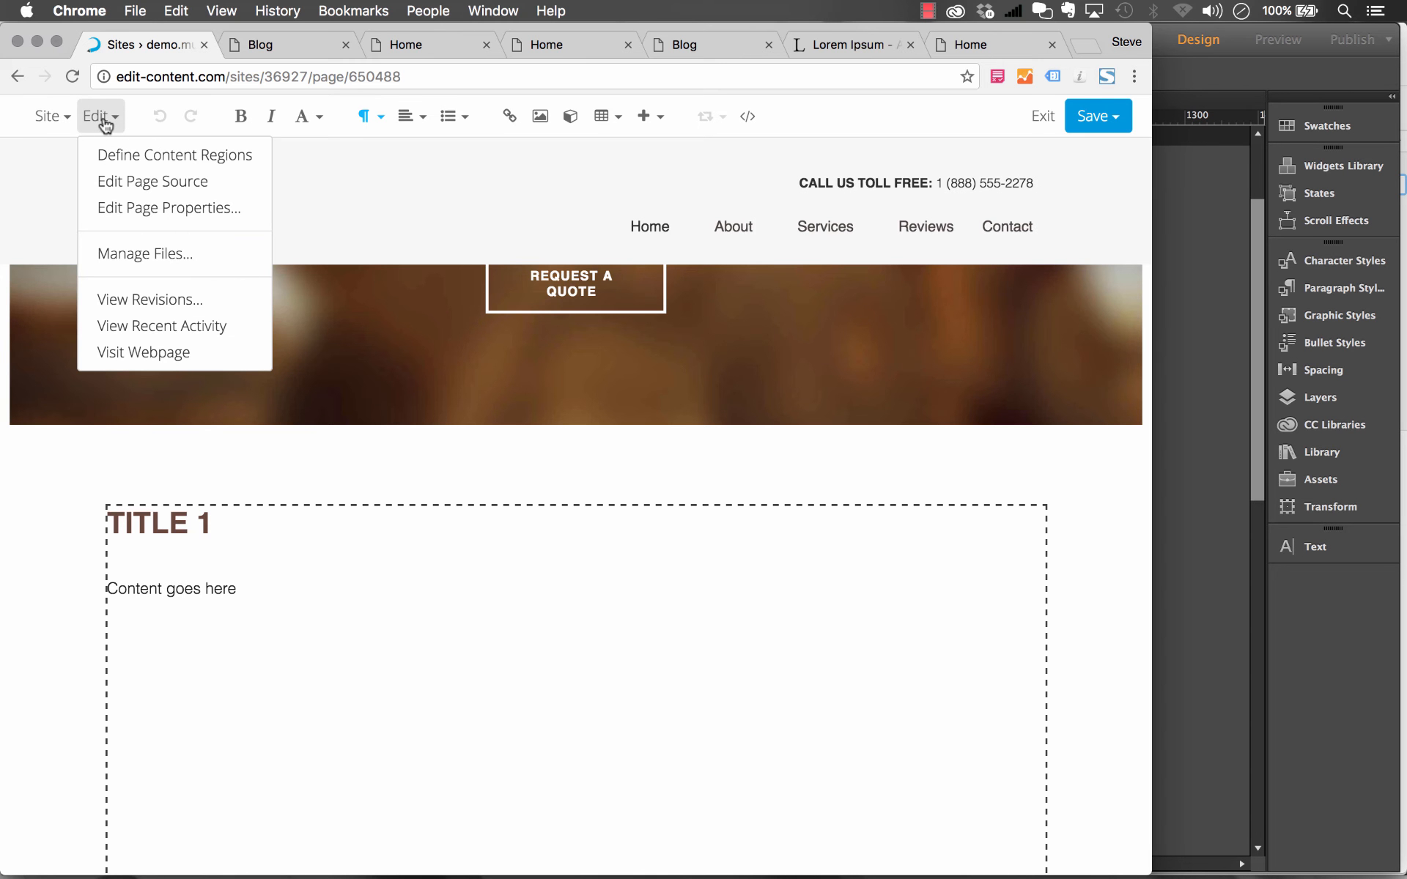
{"action": "left_click", "coordinate": [171, 297]}
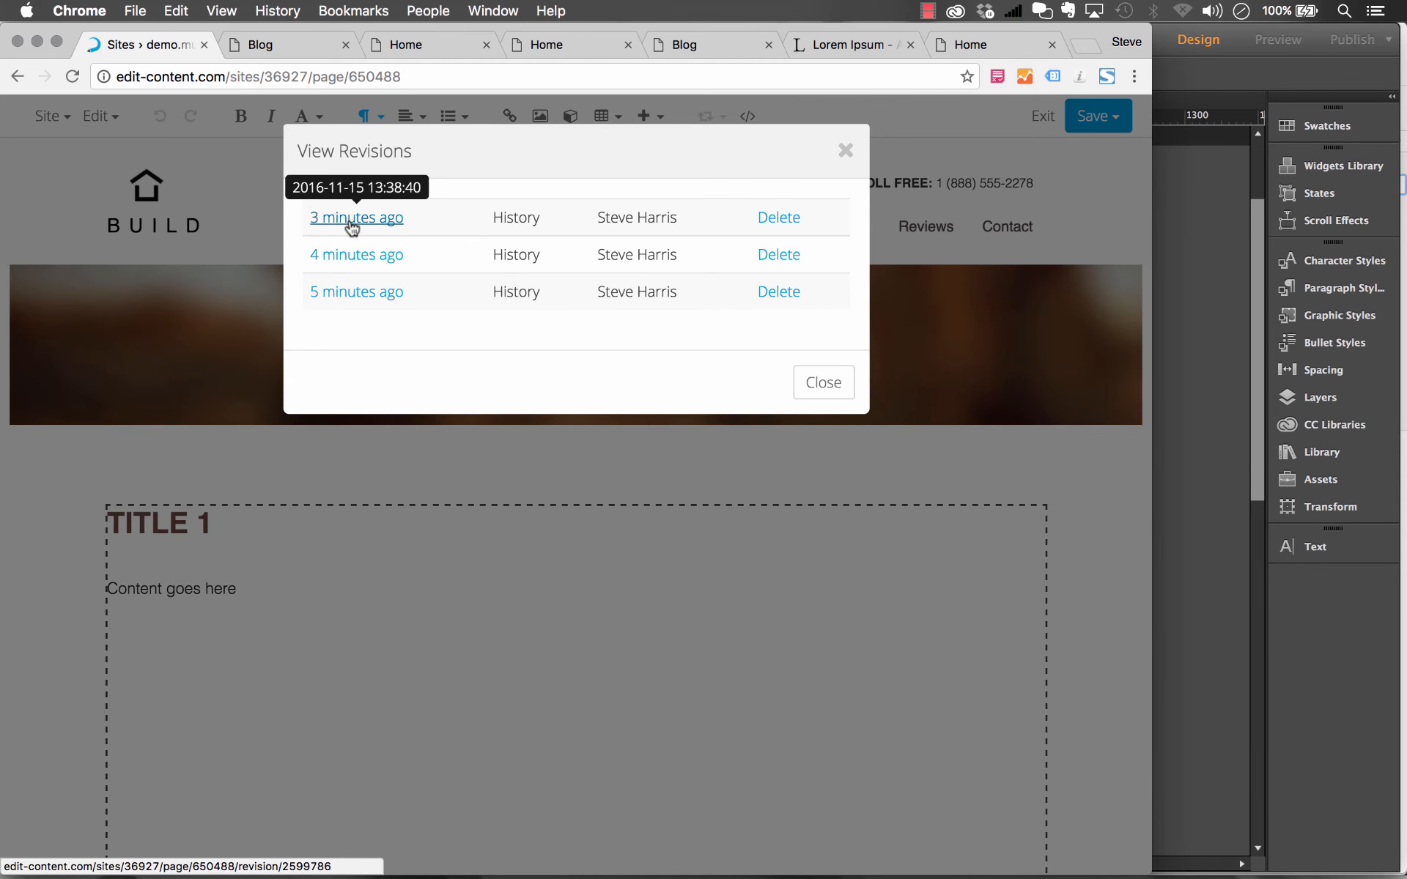
{"action": "left_click", "coordinate": [352, 220]}
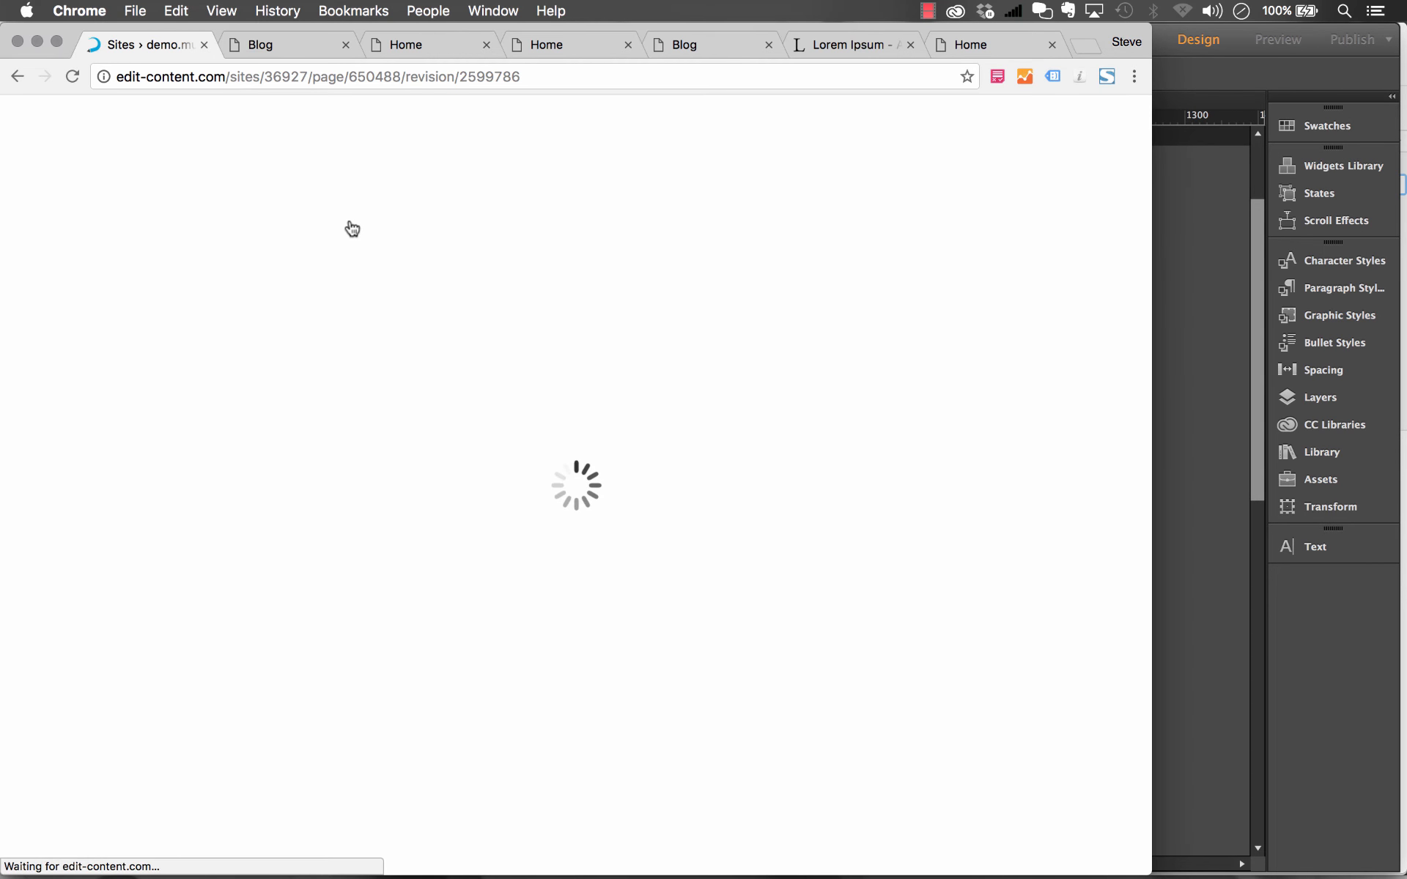
Narrow the browser window to mobile width and examine how the revision's post text and skateboard image fit the region.
{"action": "scroll", "coordinate": [1006, 485], "scroll_direction": "down", "scroll_amount": 5}
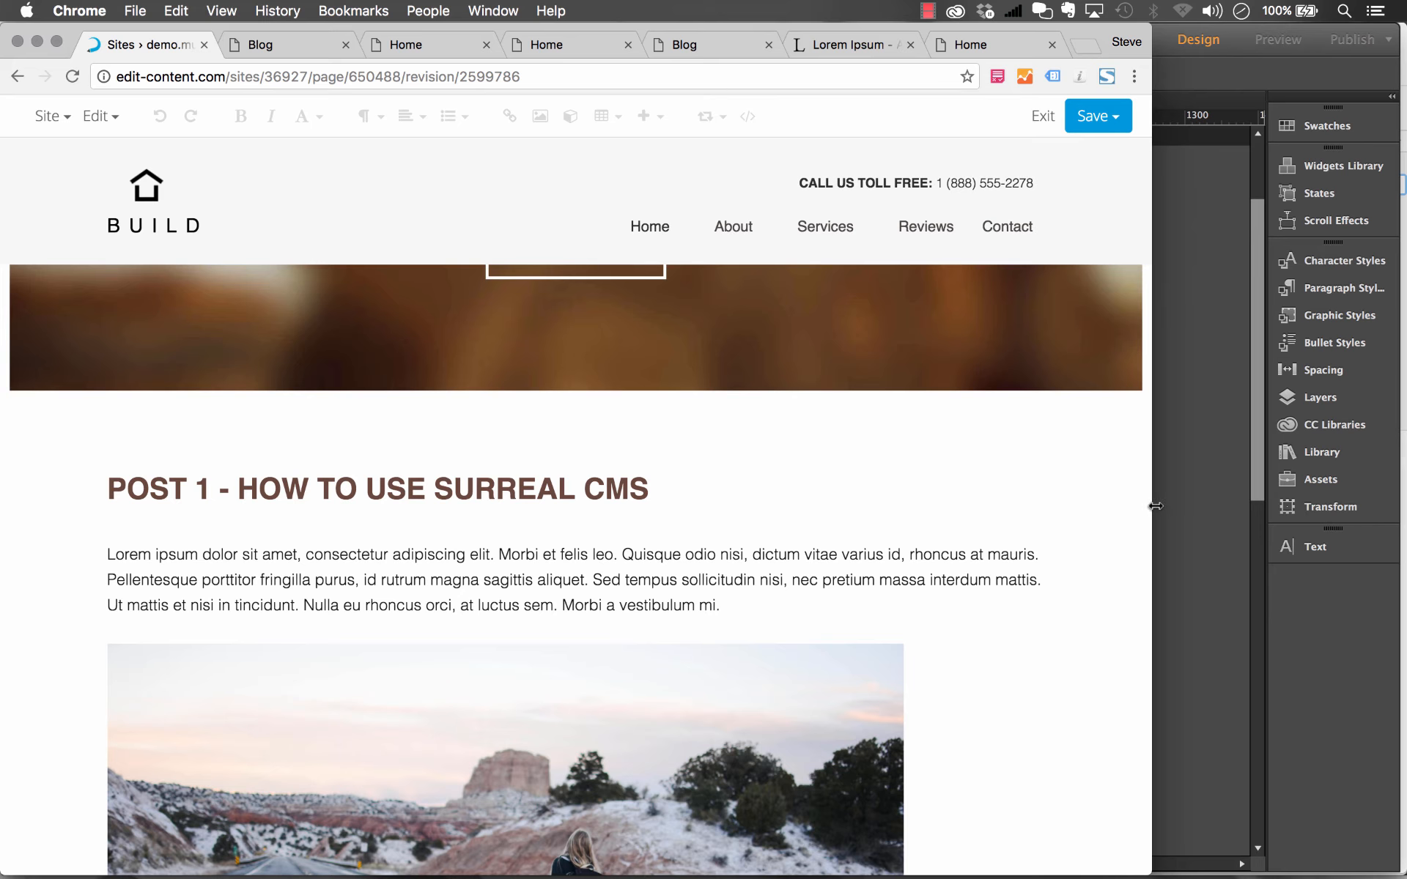
{"action": "left_click_drag", "start_coordinate": [1156, 507], "coordinate": [426, 569]}
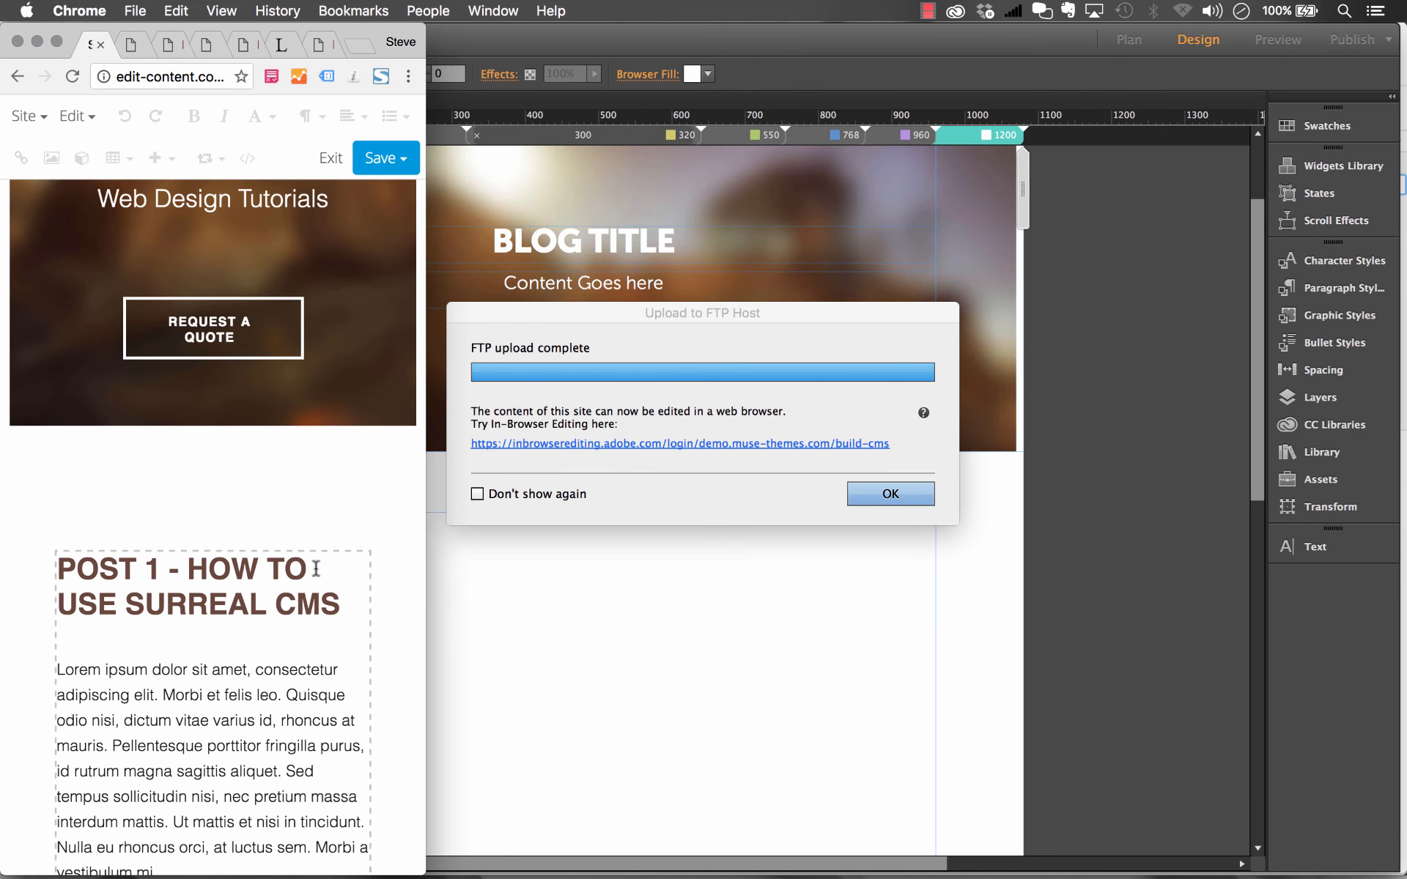
{"action": "scroll", "coordinate": [316, 569], "scroll_direction": "down", "scroll_amount": 10}
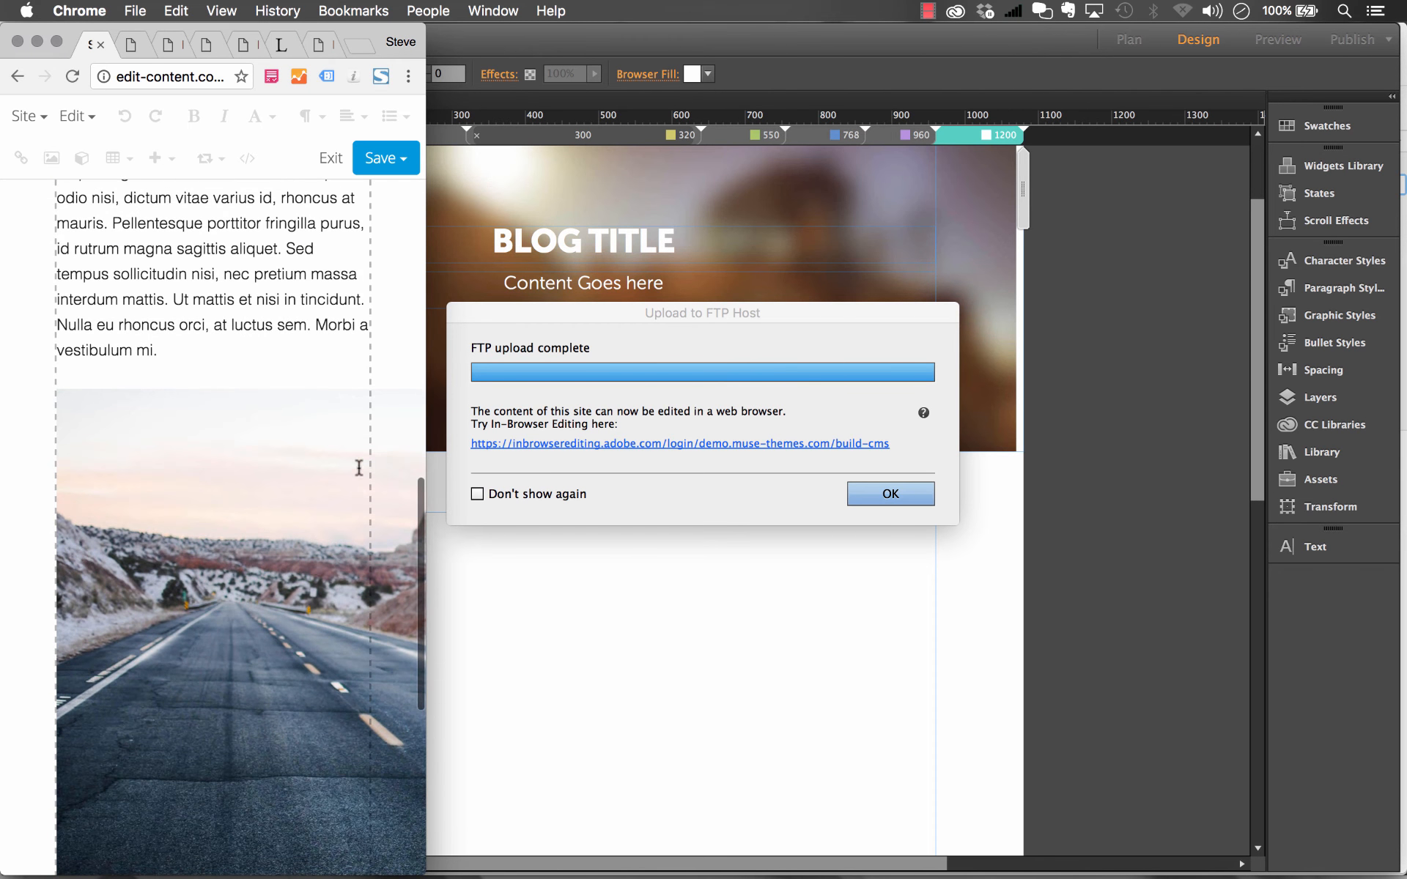
Widen the browser window to desktop width and inspect the skateboard image's width and height settings in the post.
{"action": "left_click_drag", "start_coordinate": [428, 456], "coordinate": [1399, 517]}
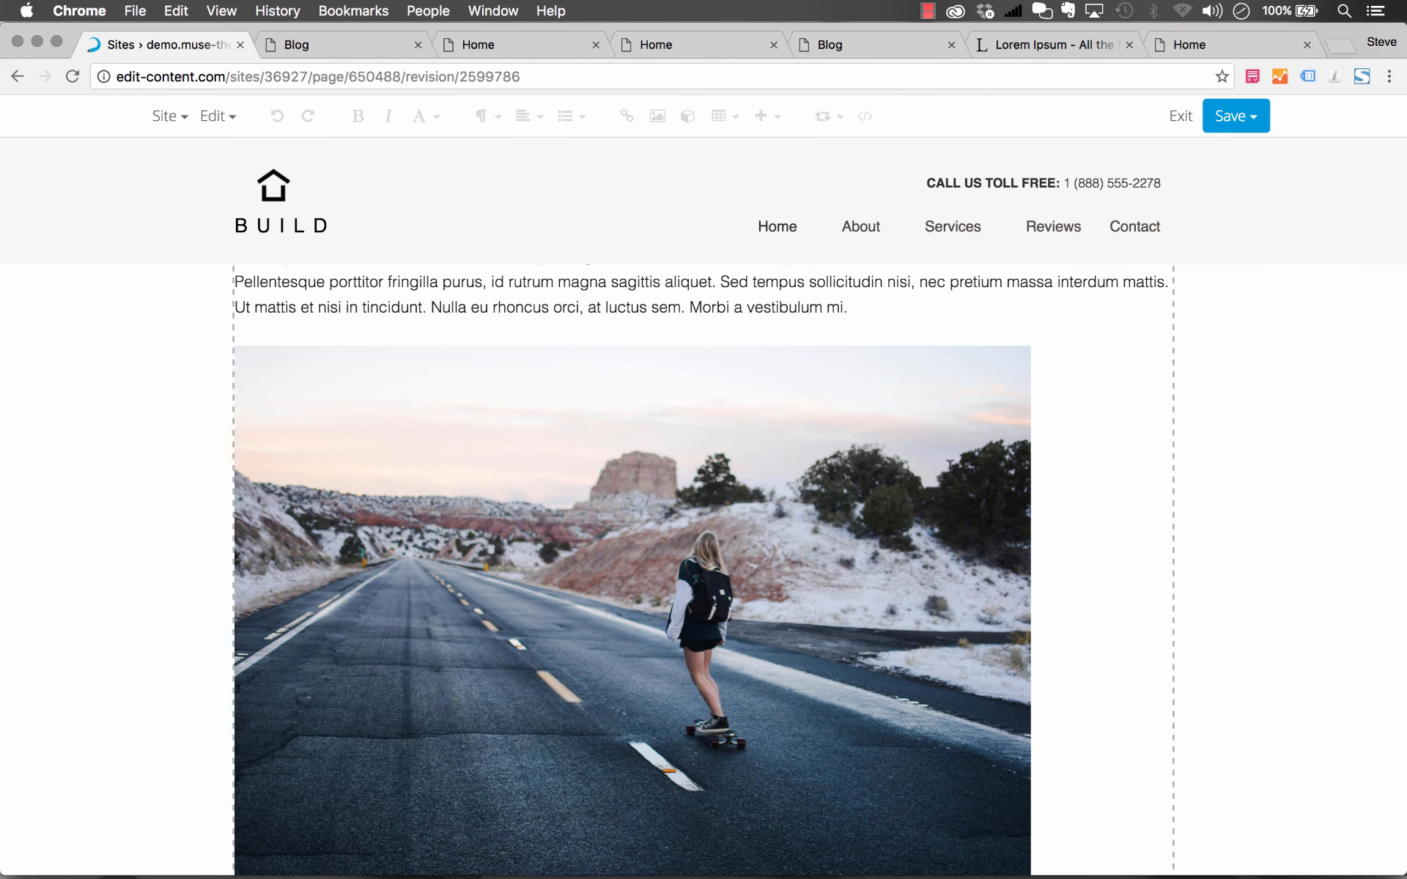
{"action": "scroll", "coordinate": [1088, 528], "scroll_direction": "up", "scroll_amount": 3}
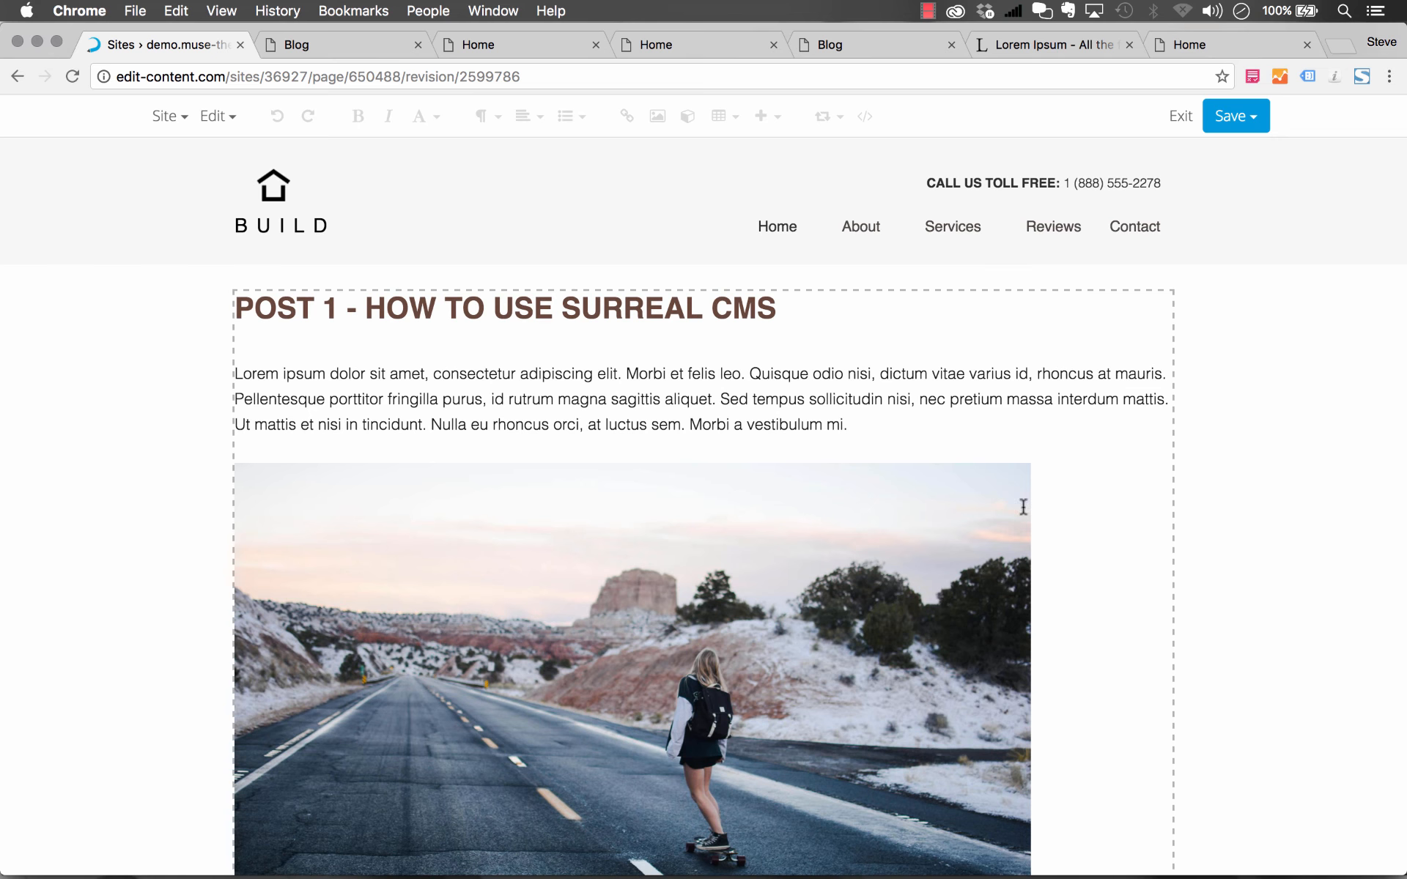
{"action": "left_click", "coordinate": [834, 510]}
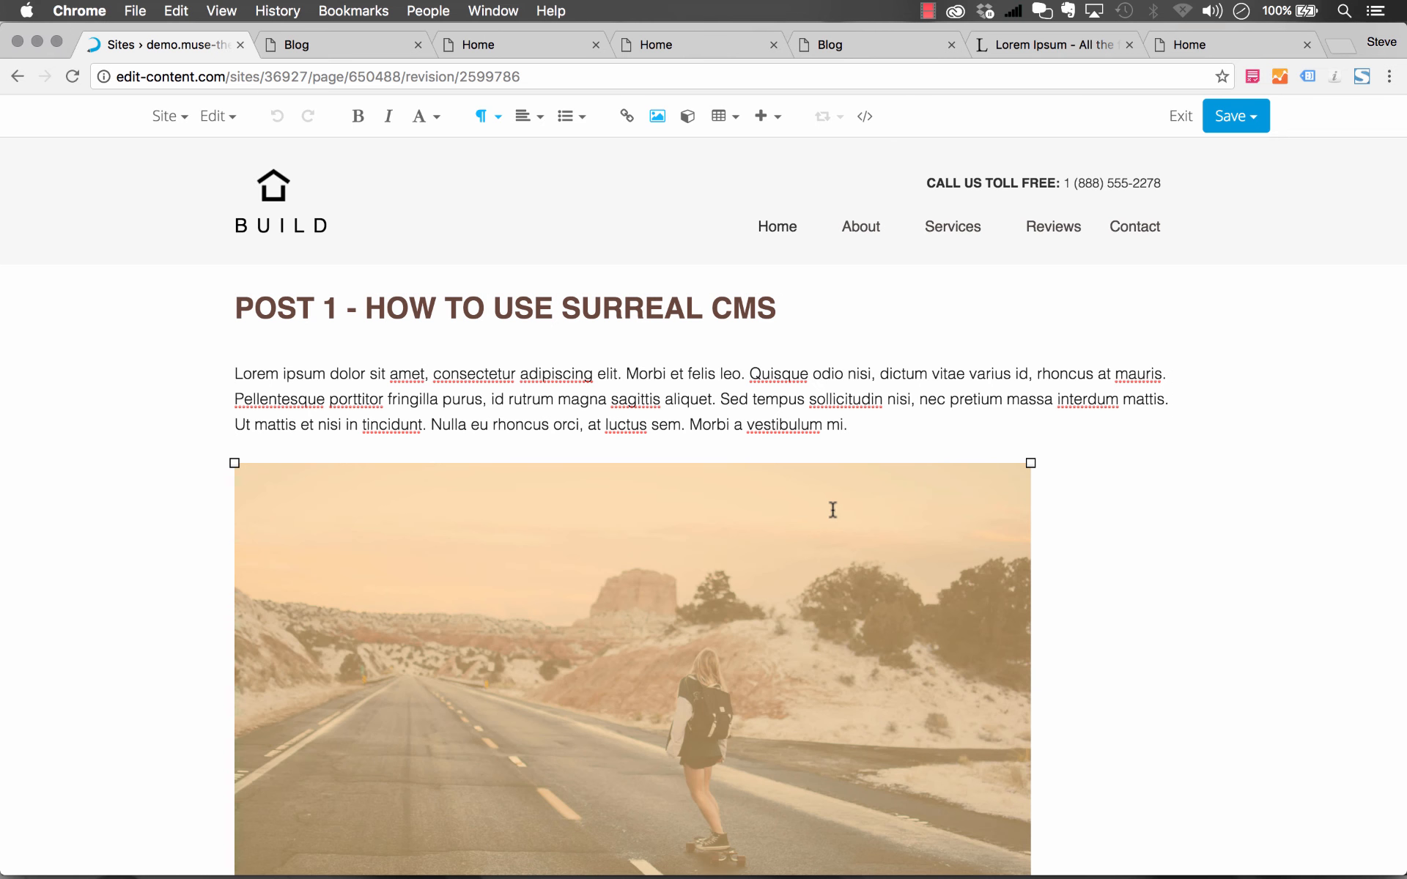
{"action": "left_click", "coordinate": [657, 116]}
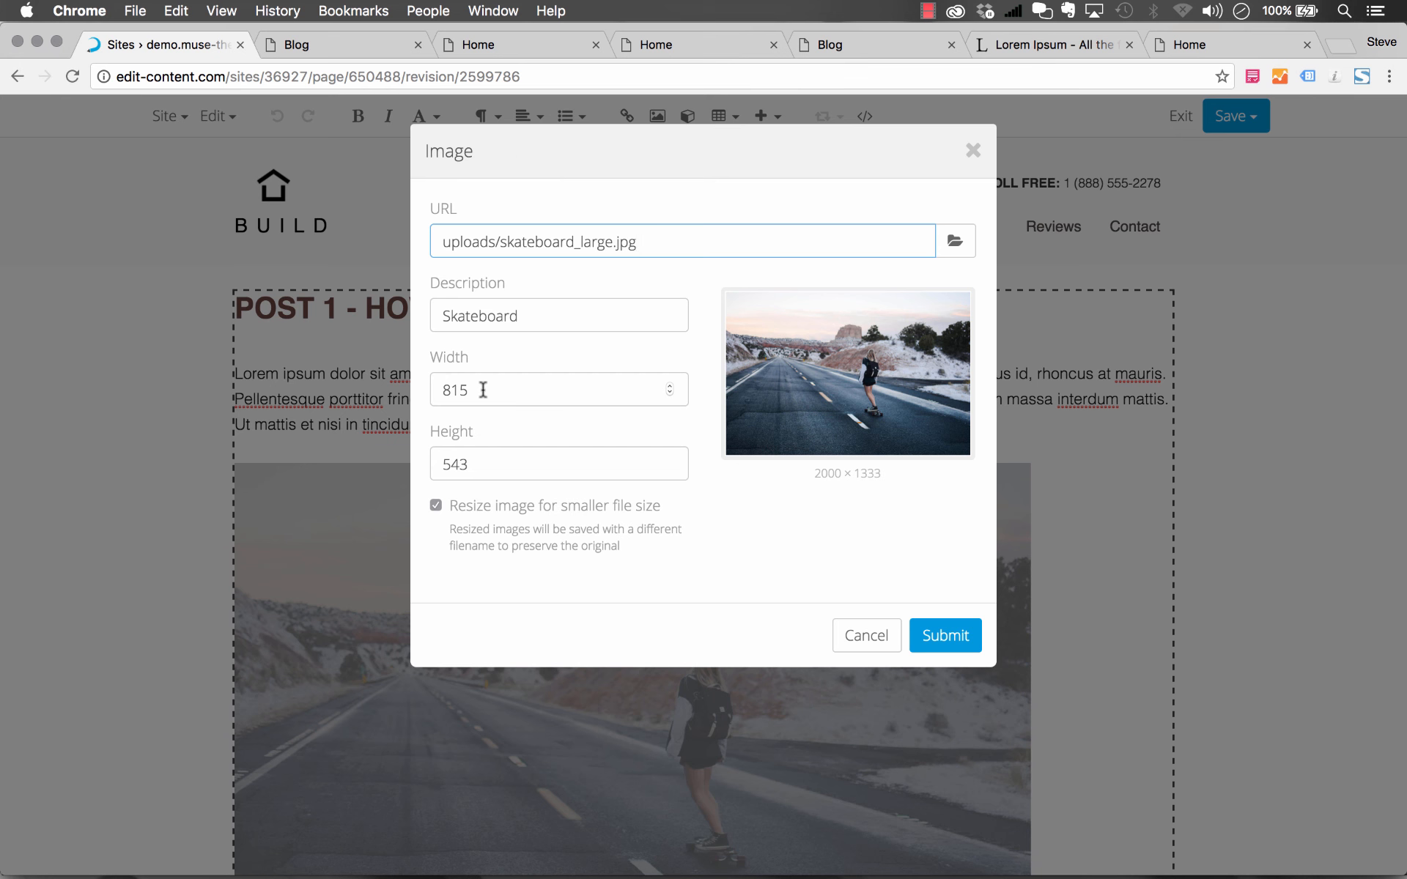
{"action": "left_click", "coordinate": [860, 637]}
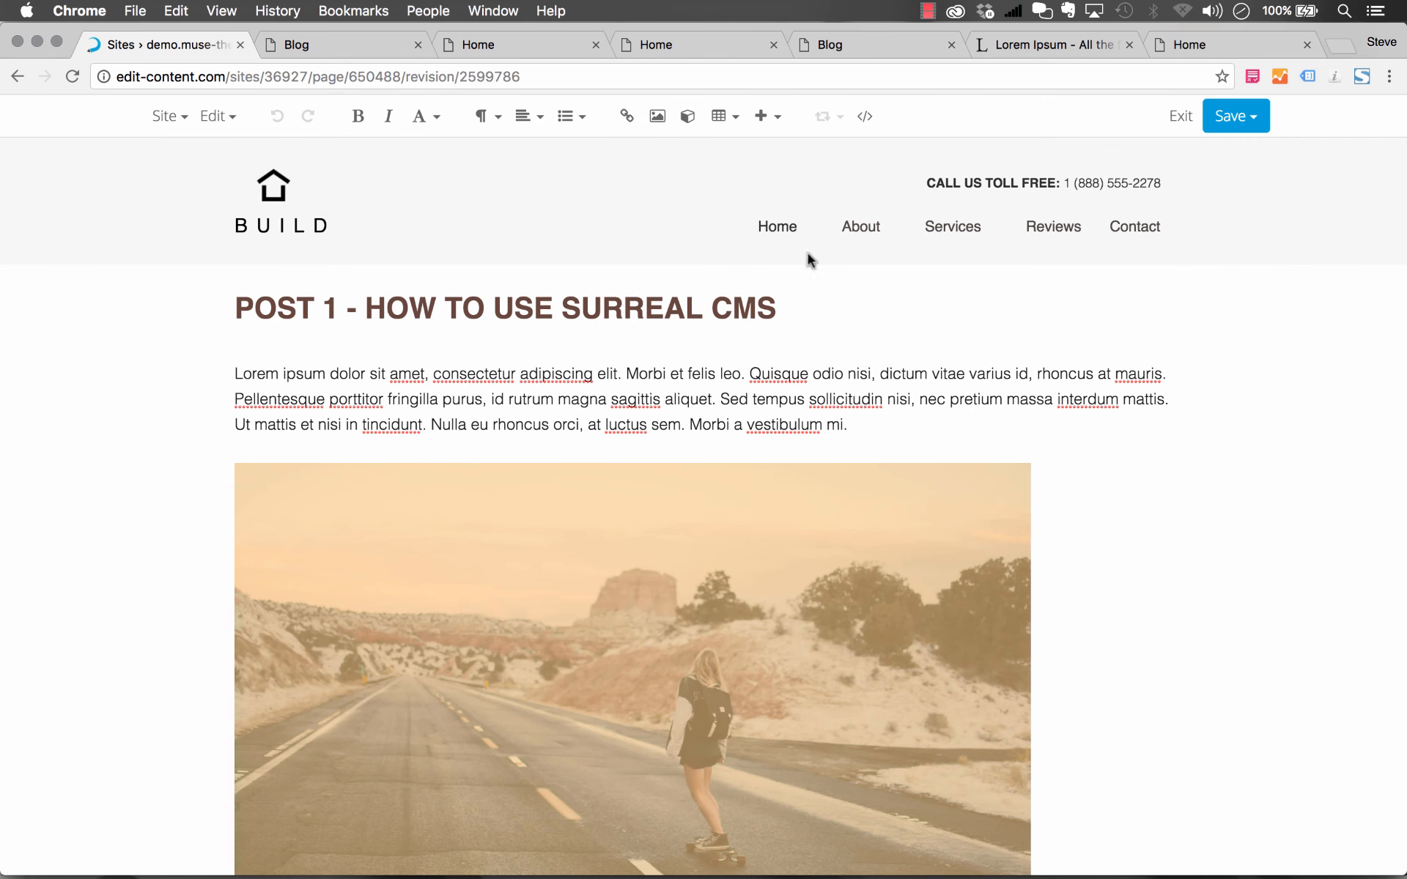
In the post region's source code, delete the skateboard image's height attribute and set its width to 100%.
{"action": "left_click", "coordinate": [865, 119]}
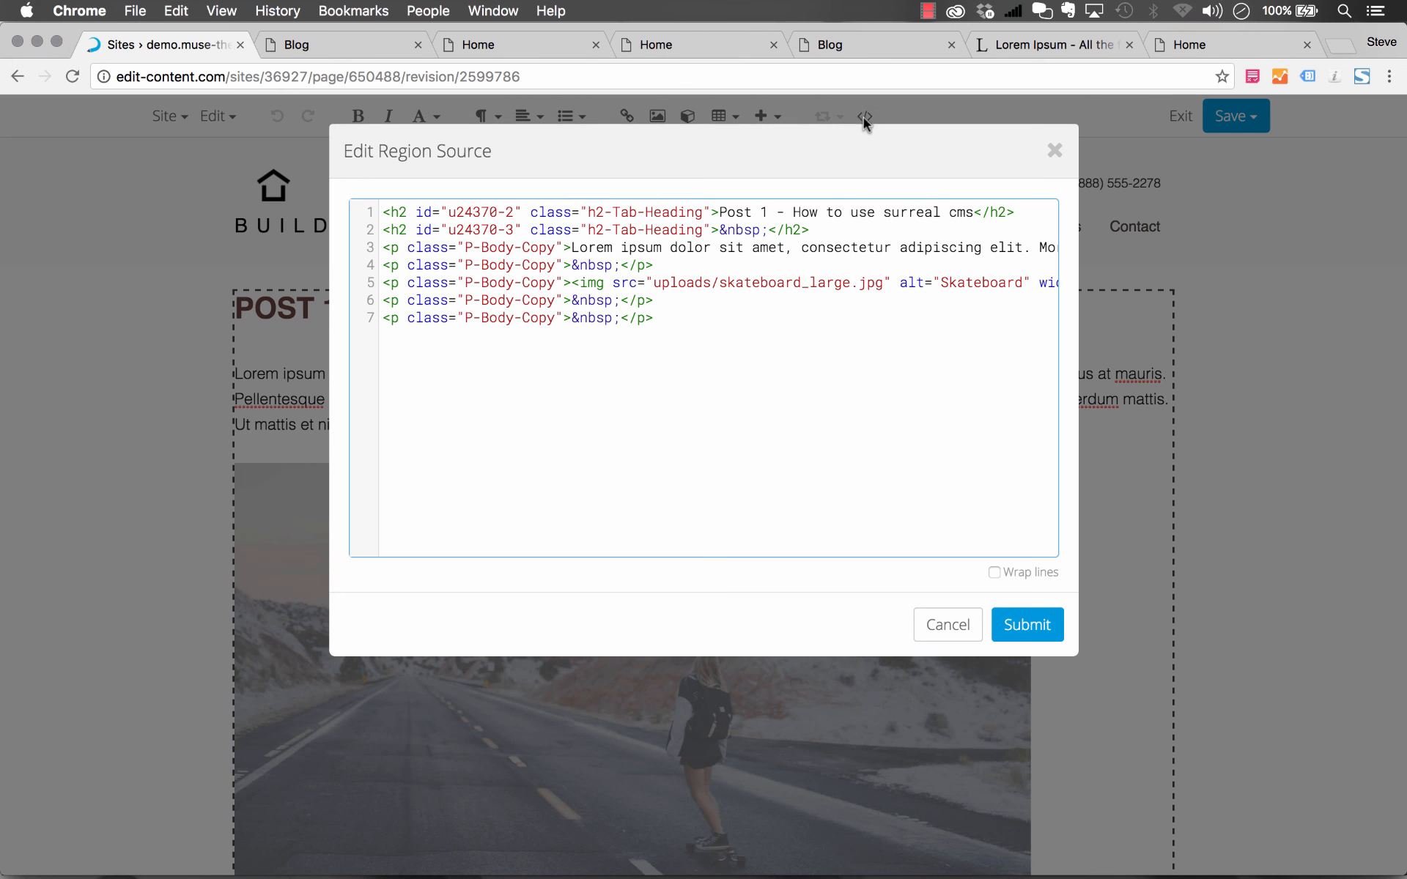
{"action": "scroll", "coordinate": [902, 283], "scroll_direction": "right", "scroll_amount": 10}
{"action": "scroll", "coordinate": [902, 281], "scroll_direction": "left", "scroll_amount": 4}
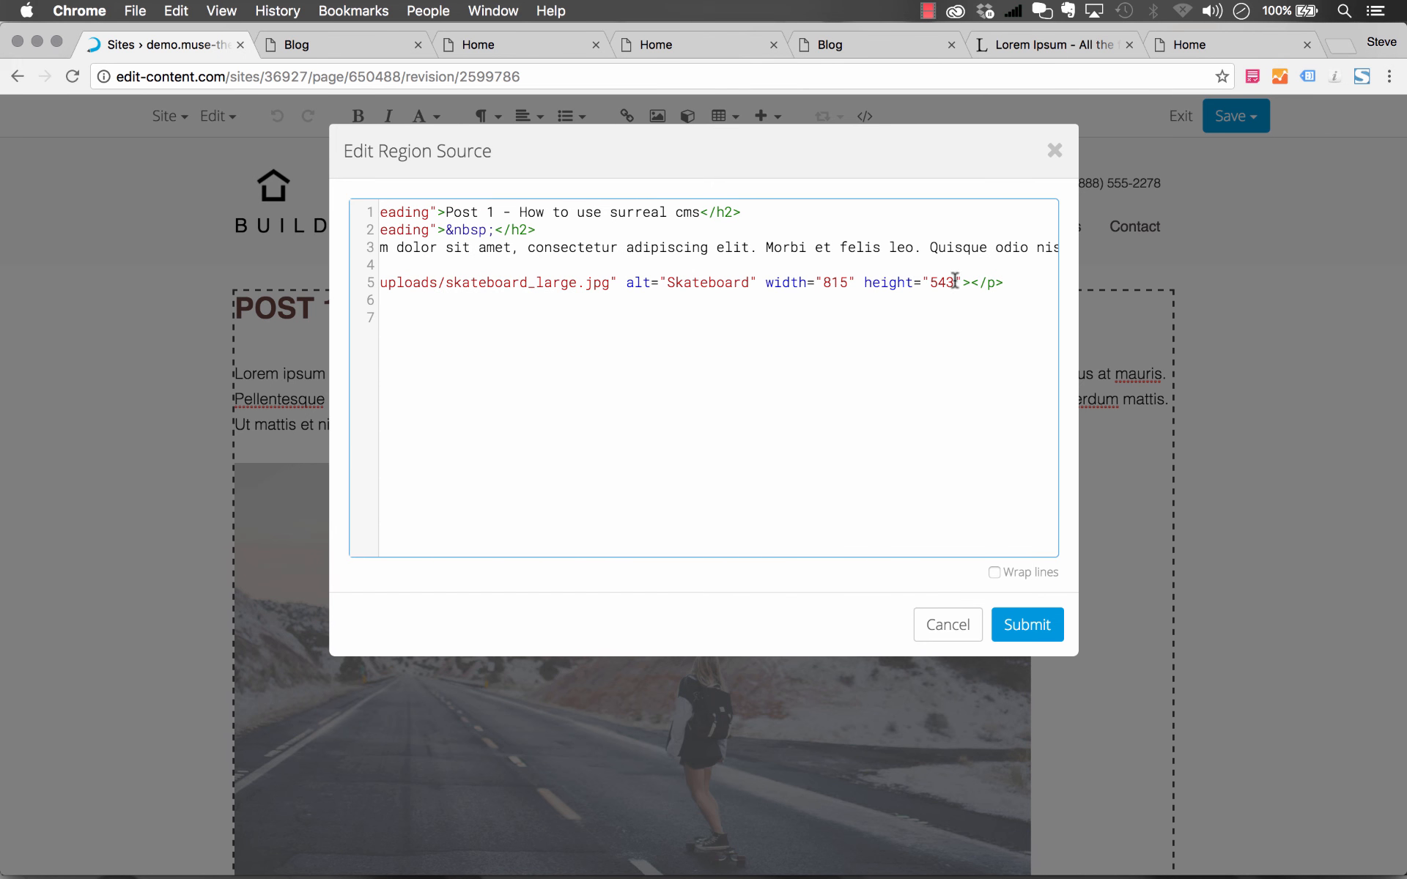
{"action": "left_click_drag", "start_coordinate": [961, 282], "coordinate": [824, 283]}
{"action": "key", "text": "BackSpace"}
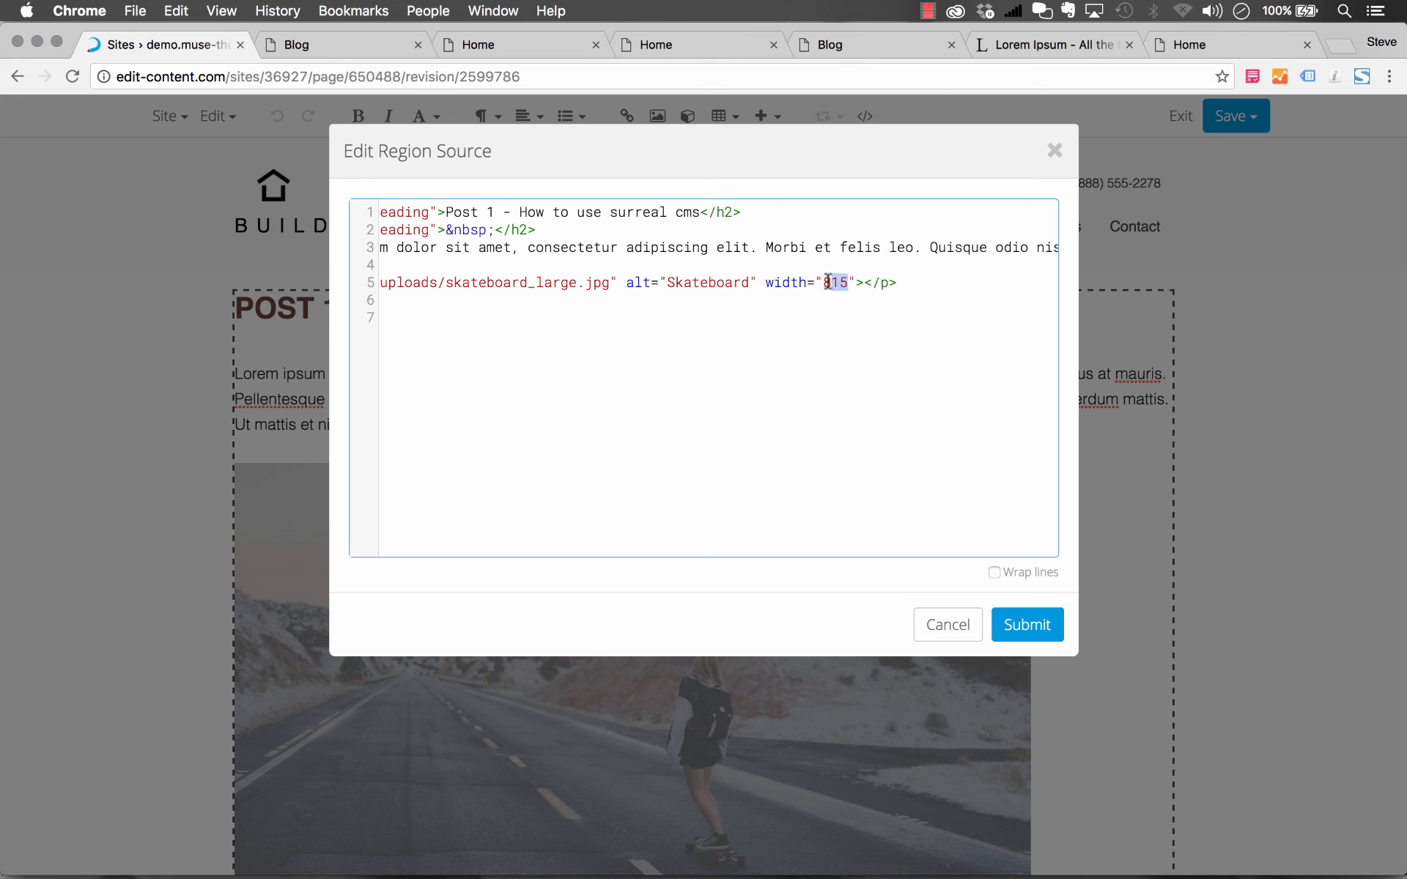
{"action": "type", "text": "100%"}
{"action": "left_click", "coordinate": [1026, 625]}
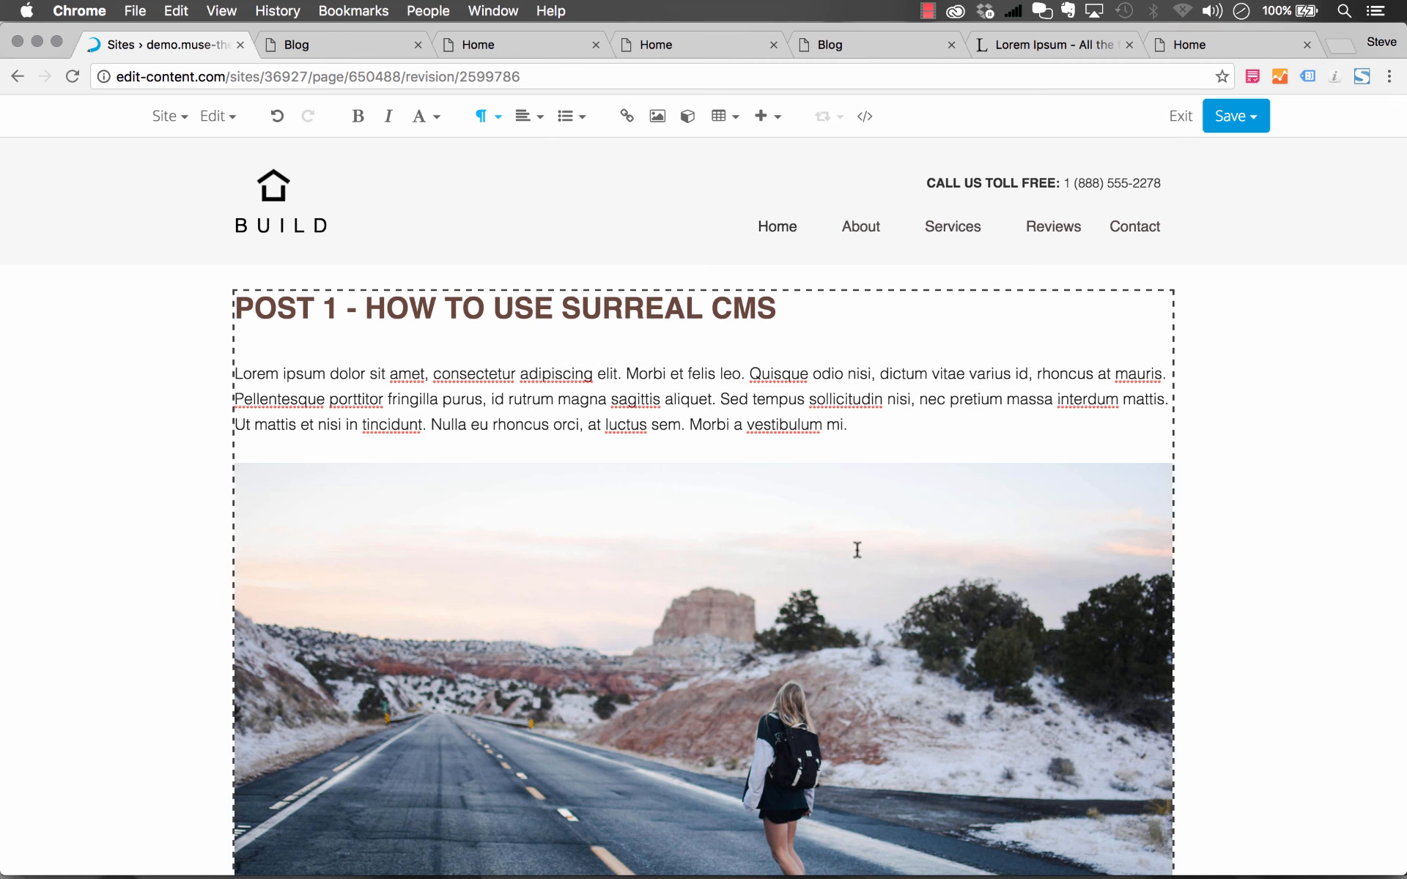
Check the skateboard image at desktop width, then narrow the browser window to mobile width and examine how the page adapts.
{"action": "scroll", "coordinate": [923, 493], "scroll_direction": "down", "scroll_amount": 3}
{"action": "scroll", "coordinate": [926, 493], "scroll_direction": "up", "scroll_amount": 3}
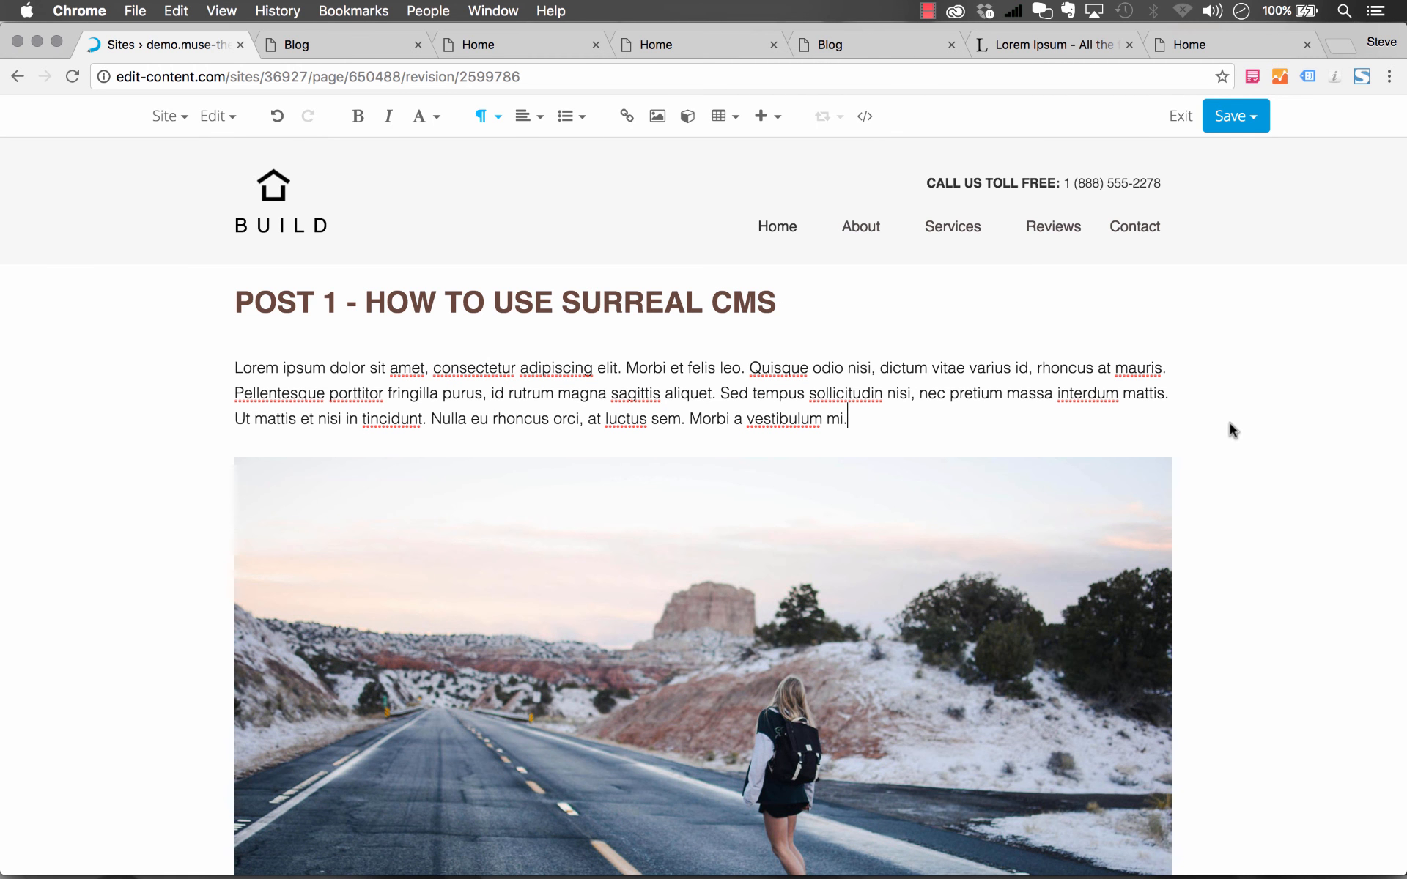
{"action": "left_click_drag", "start_coordinate": [1405, 396], "coordinate": [496, 473]}
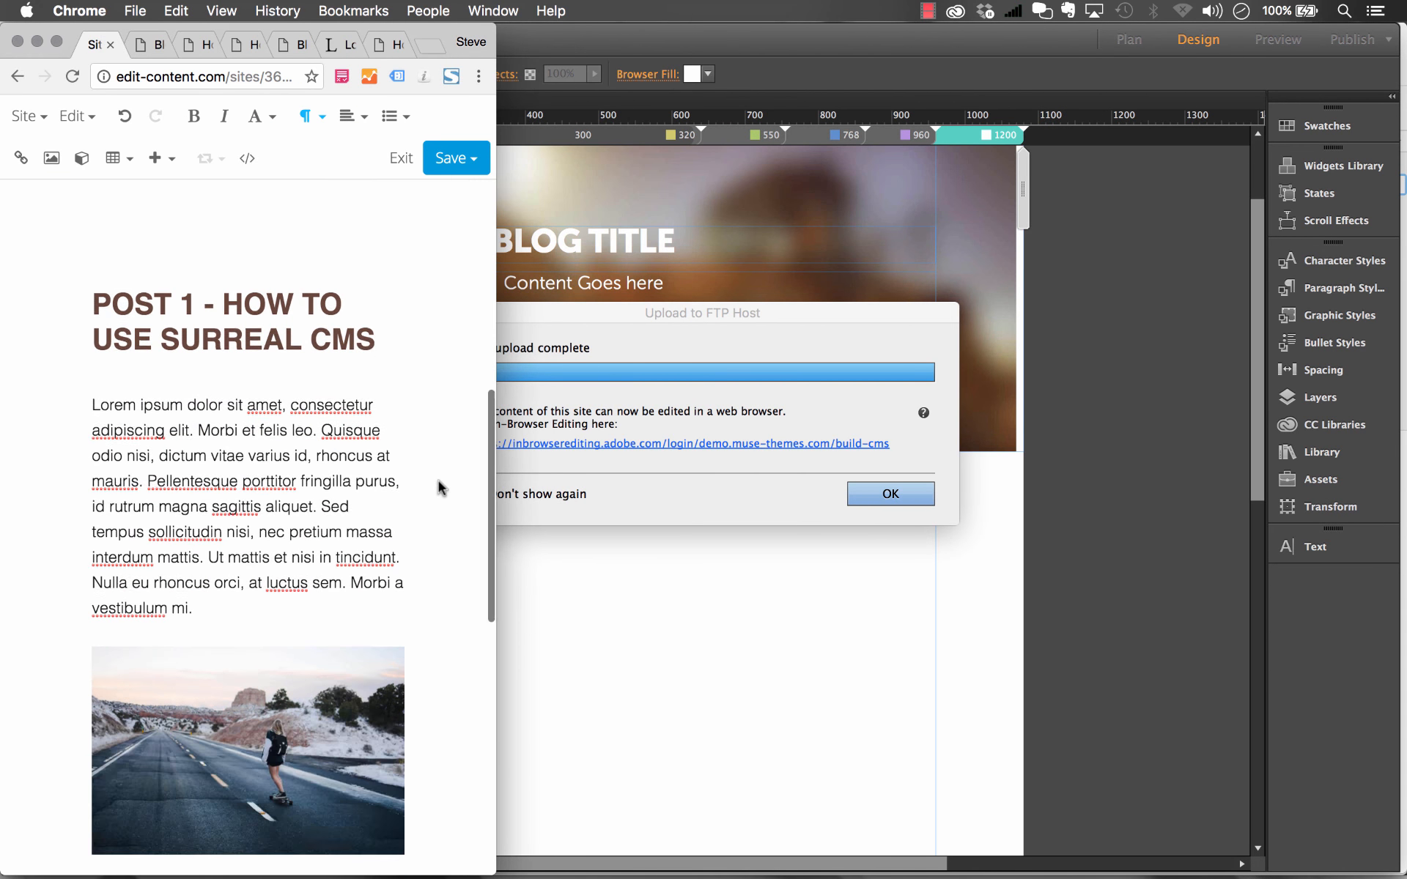
{"action": "scroll", "coordinate": [438, 480], "scroll_direction": "down", "scroll_amount": 8}
{"action": "scroll", "coordinate": [438, 481], "scroll_direction": "up", "scroll_amount": 15}
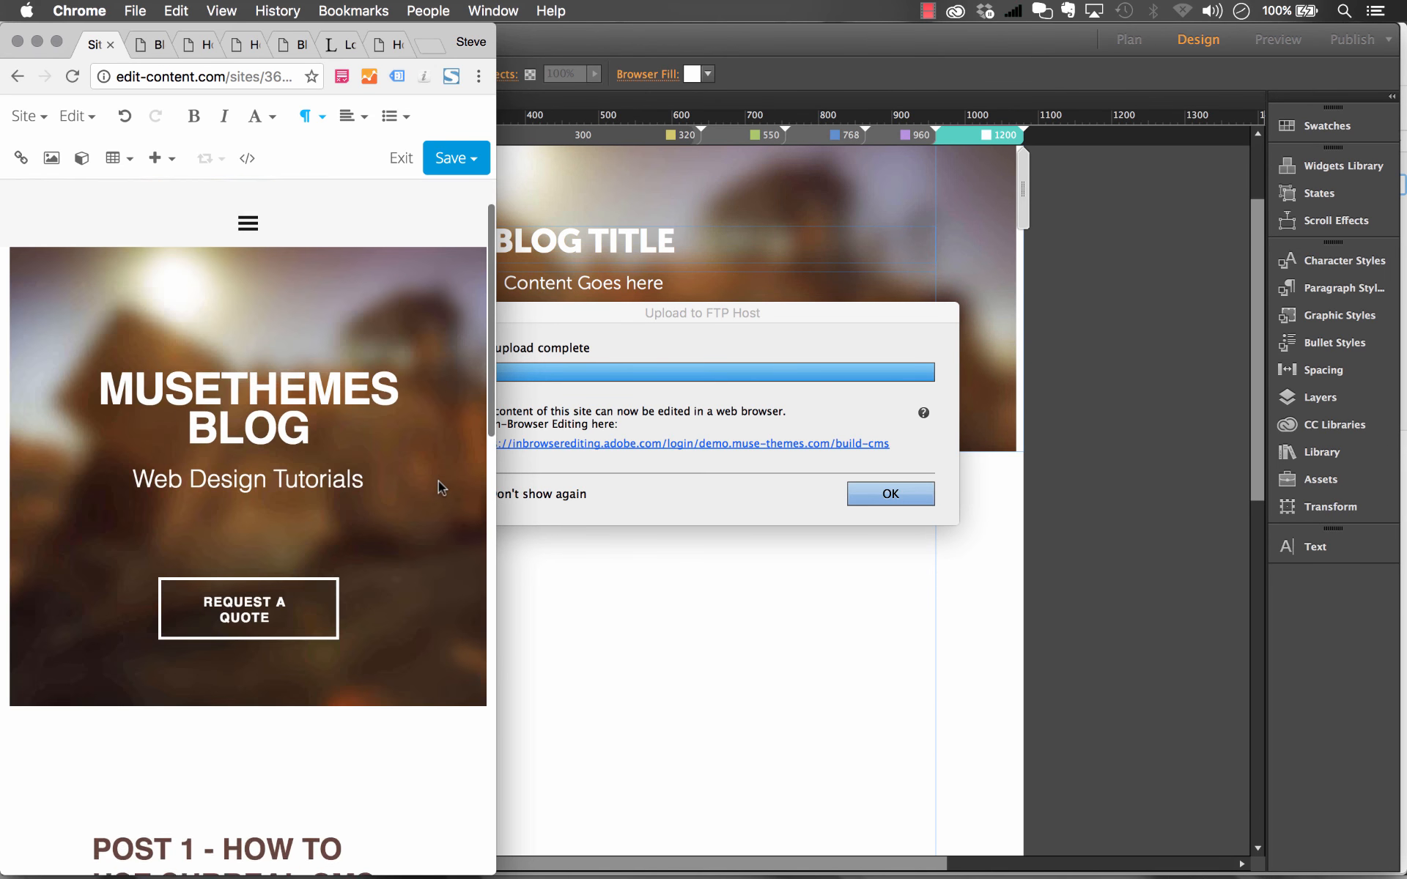
{"action": "scroll", "coordinate": [439, 484], "scroll_direction": "up", "scroll_amount": 2}
{"action": "scroll", "coordinate": [440, 491], "scroll_direction": "down", "scroll_amount": 5}
{"action": "left_click_drag", "start_coordinate": [496, 535], "coordinate": [445, 531]}
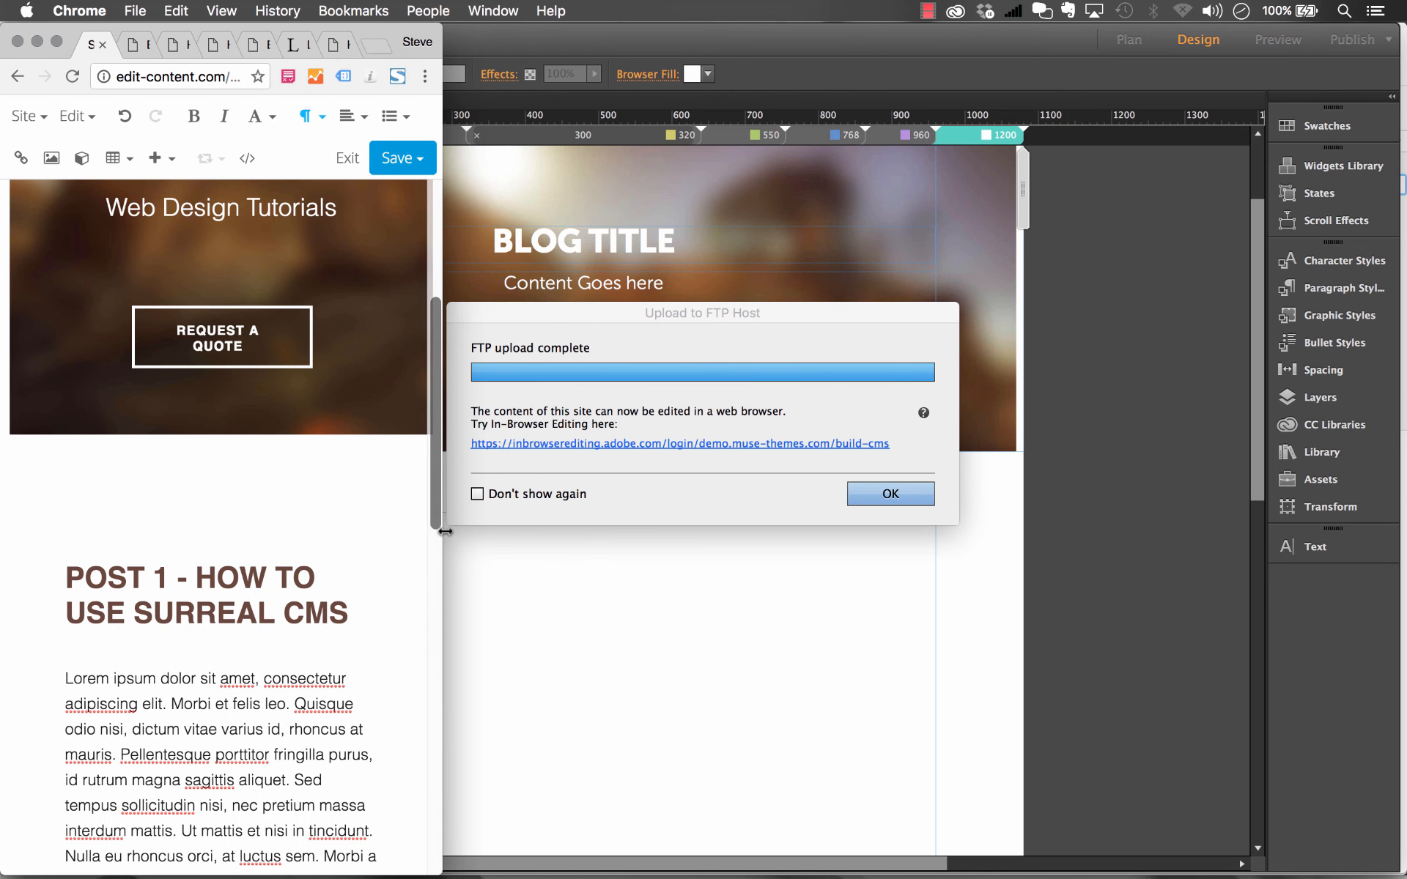